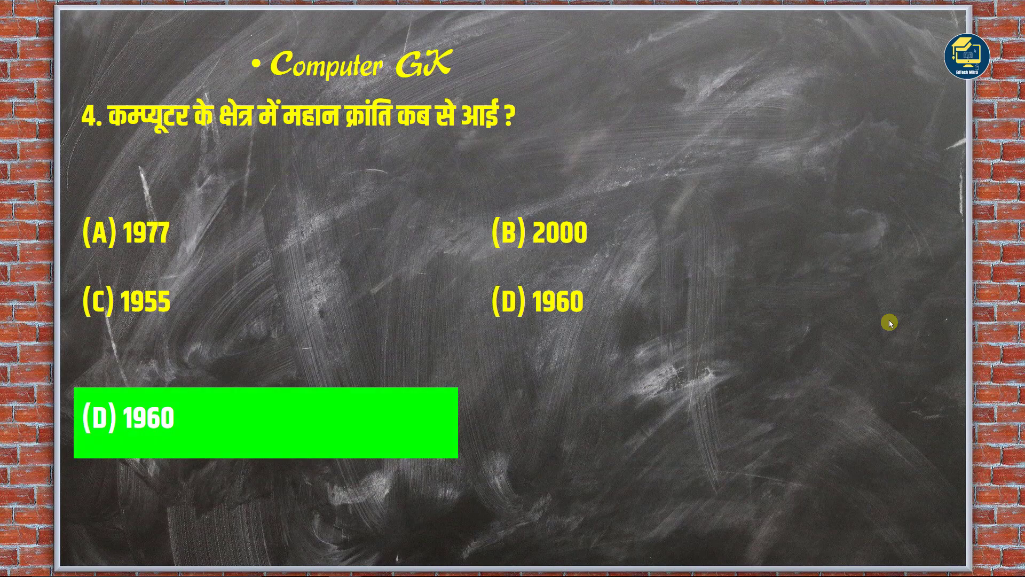
Step: Exit the slide show and bring up slide 10, the kilobytes-and-bytes question
key("Escape")
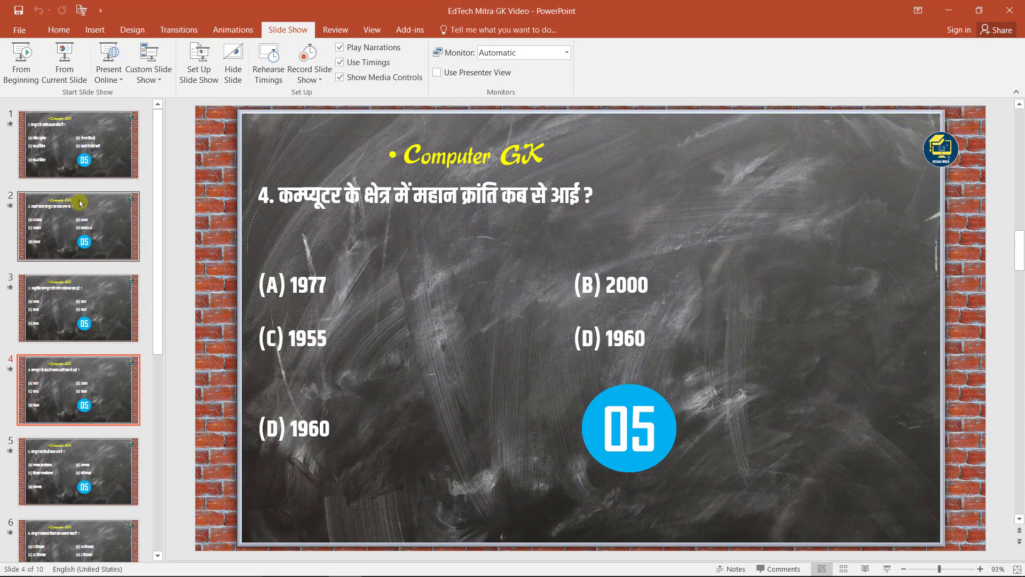
scroll(80, 203, "down", 5)
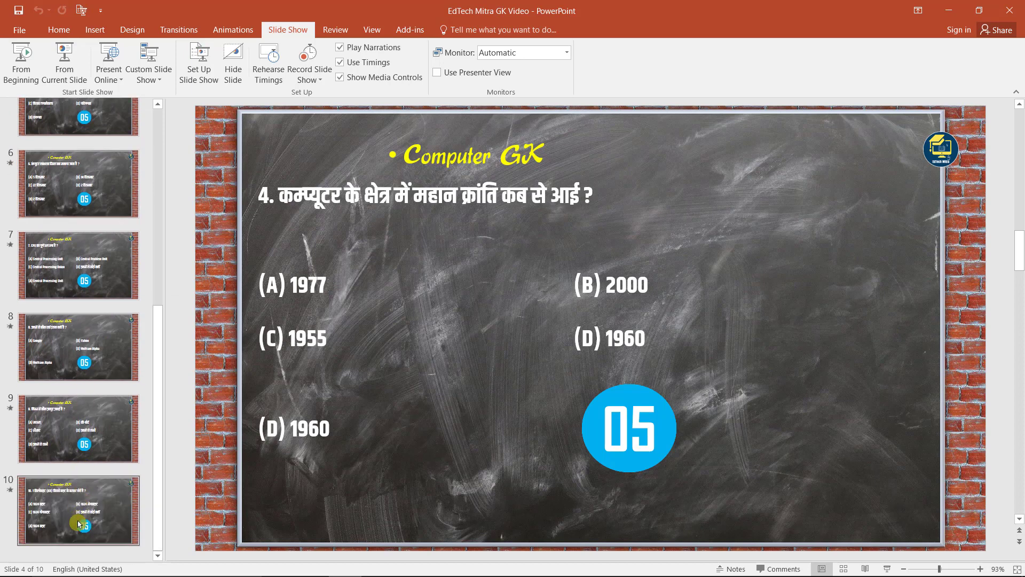
left_click(82, 494)
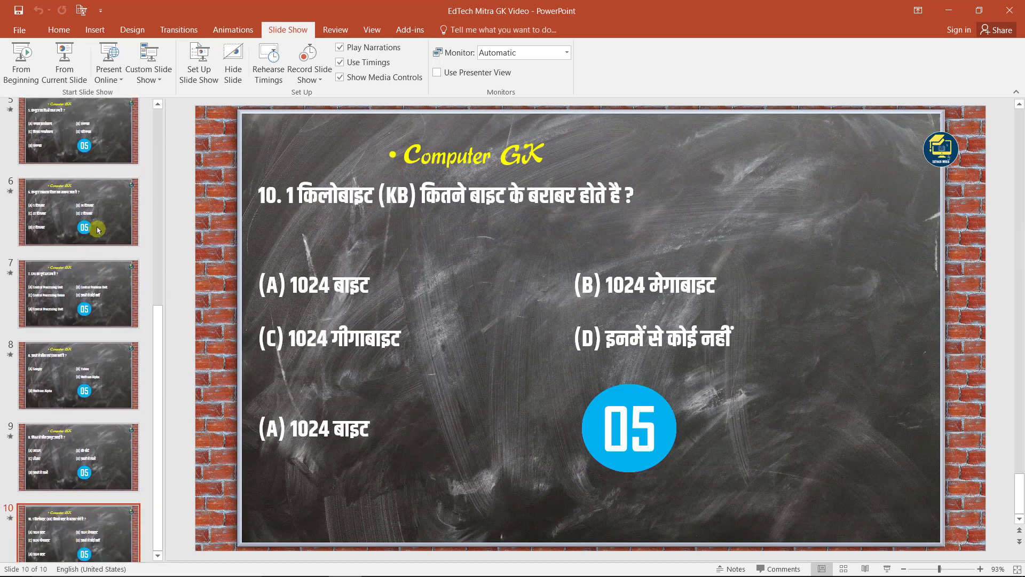
scroll(97, 219, "up", 5)
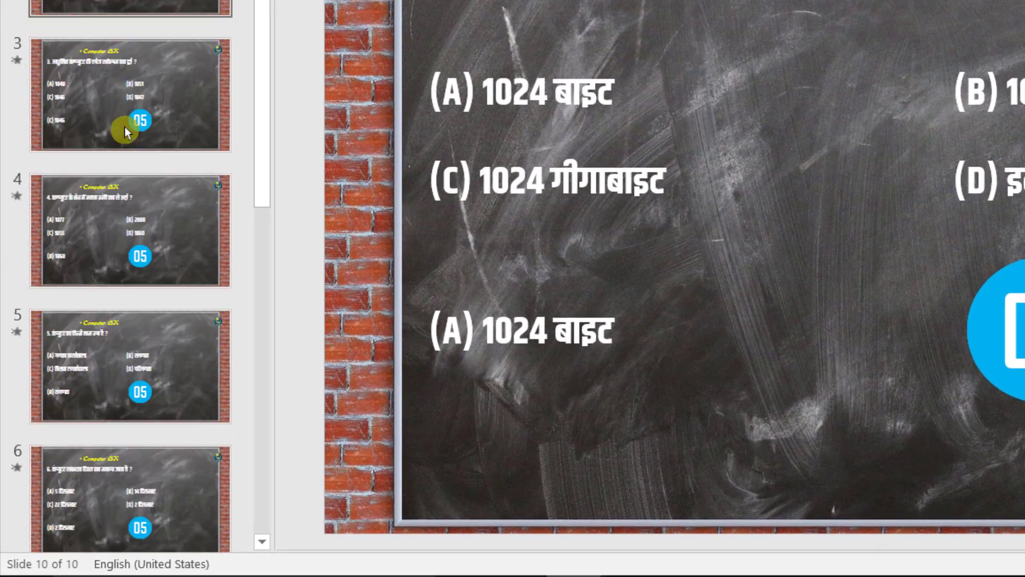
scroll(124, 127, "down", 5)
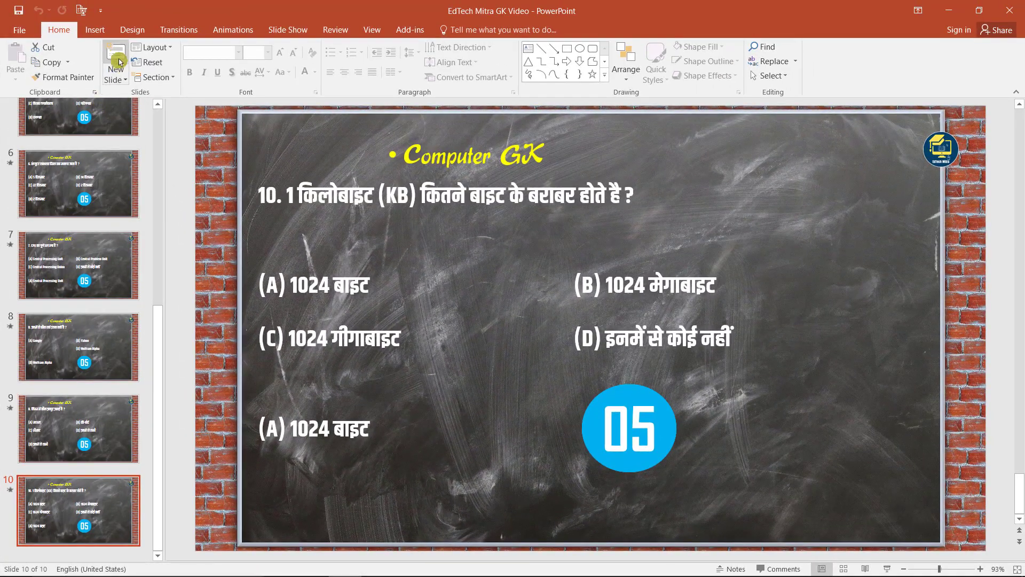
Step: Add three blank quiz template slides and go to slide 11
left_click(116, 53)
left_click(116, 54)
left_click(116, 53)
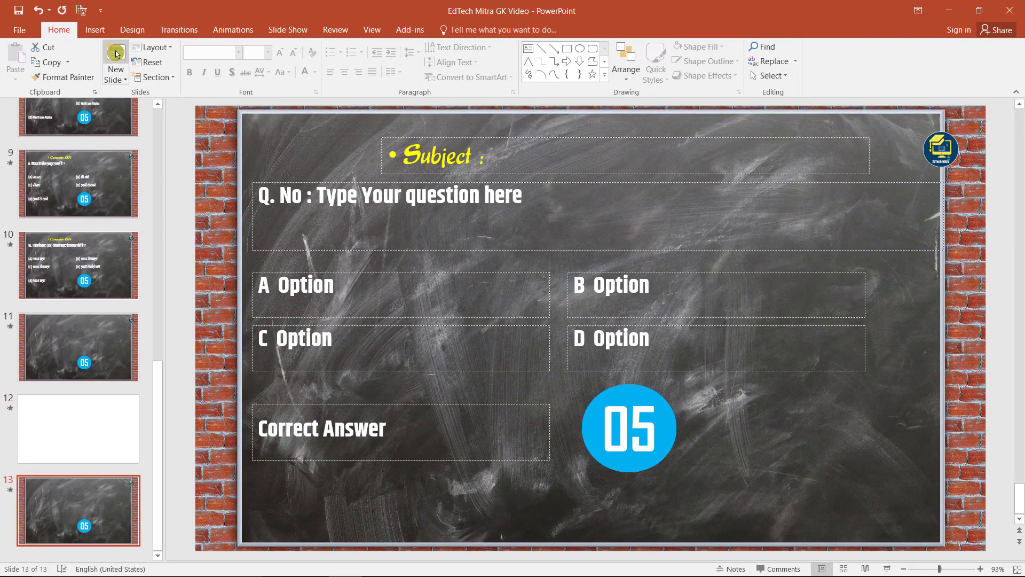
left_click(81, 374)
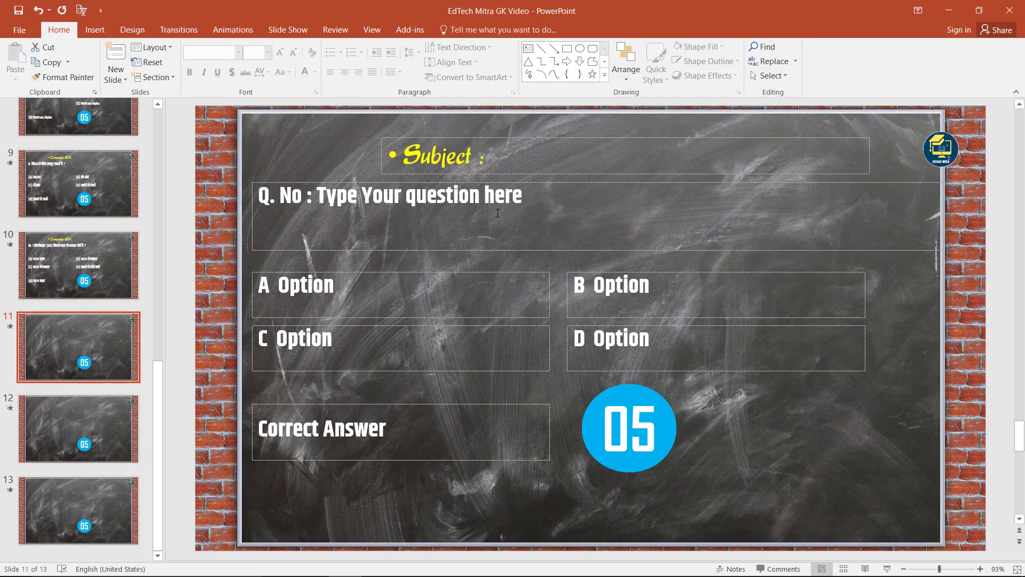
Step: Check slide 11's Subject, question, A–D Option and Correct Answer placeholders
left_click(595, 199)
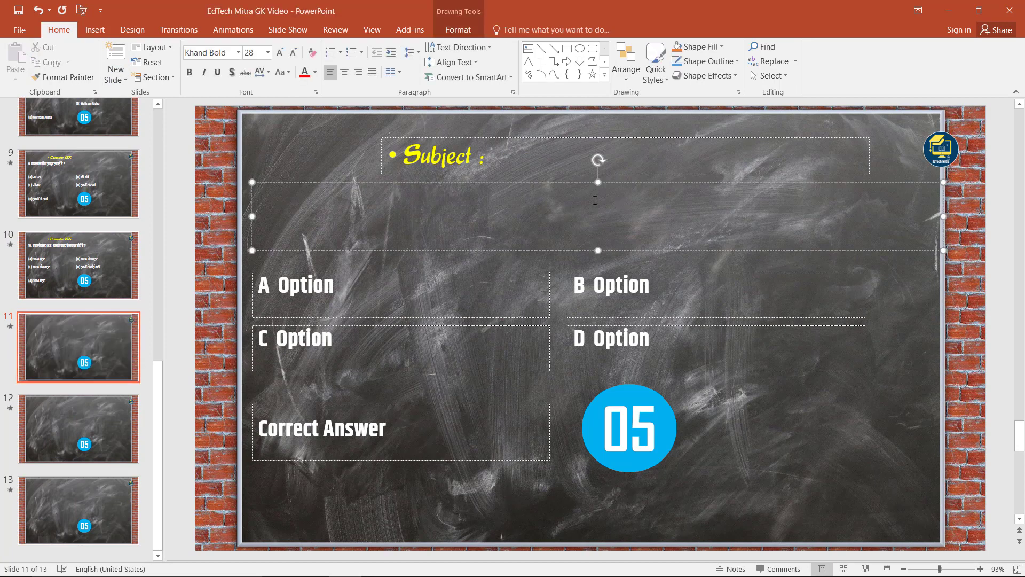
left_click(502, 299)
left_click(555, 161)
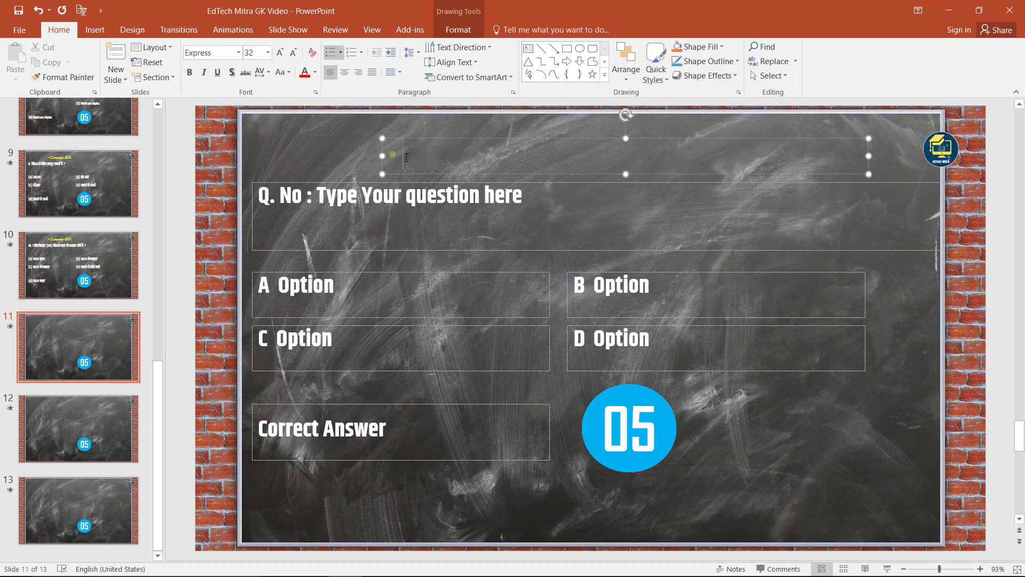
left_click(518, 208)
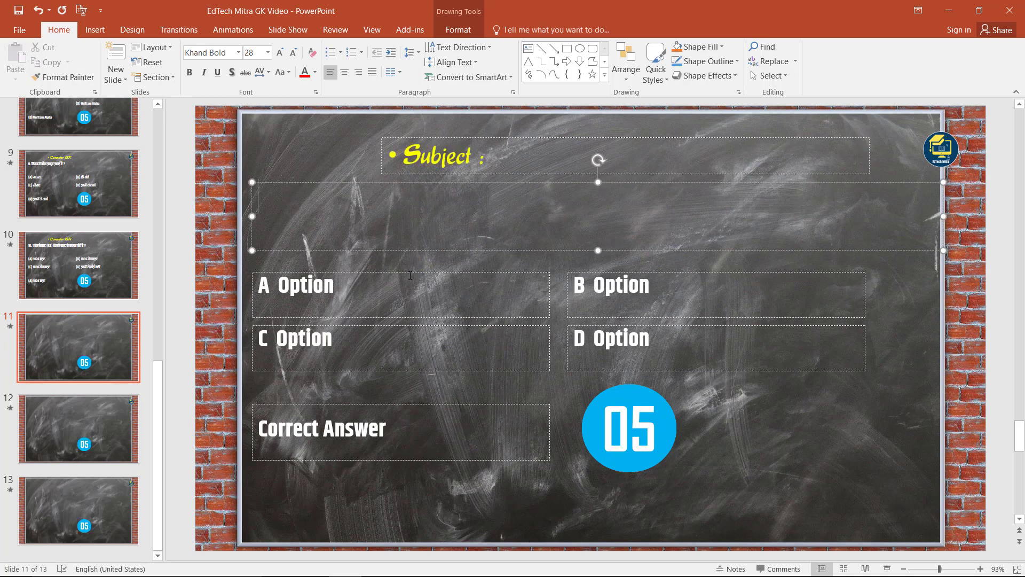
left_click(423, 299)
left_click(680, 302)
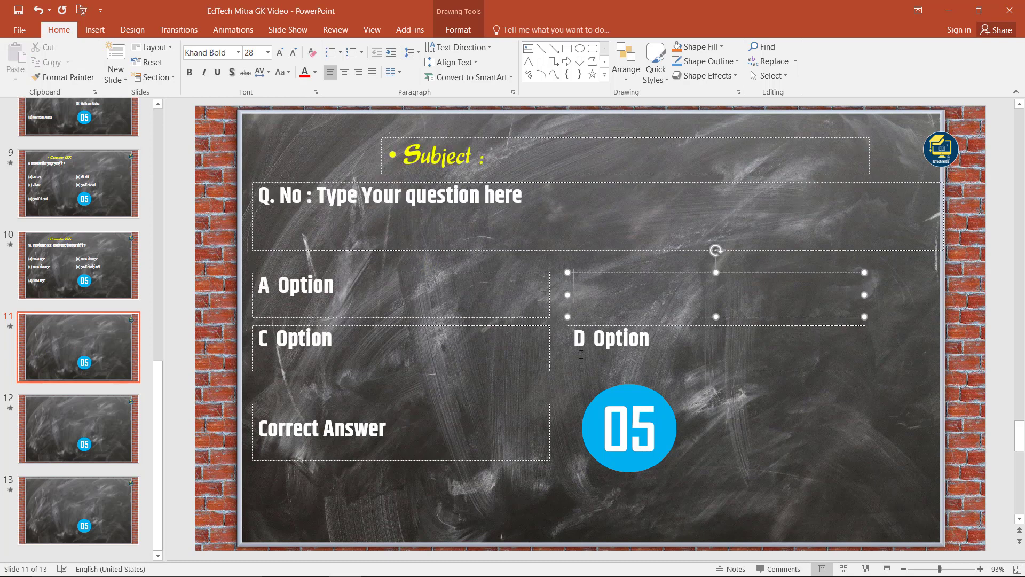
left_click(466, 372)
left_click(462, 424)
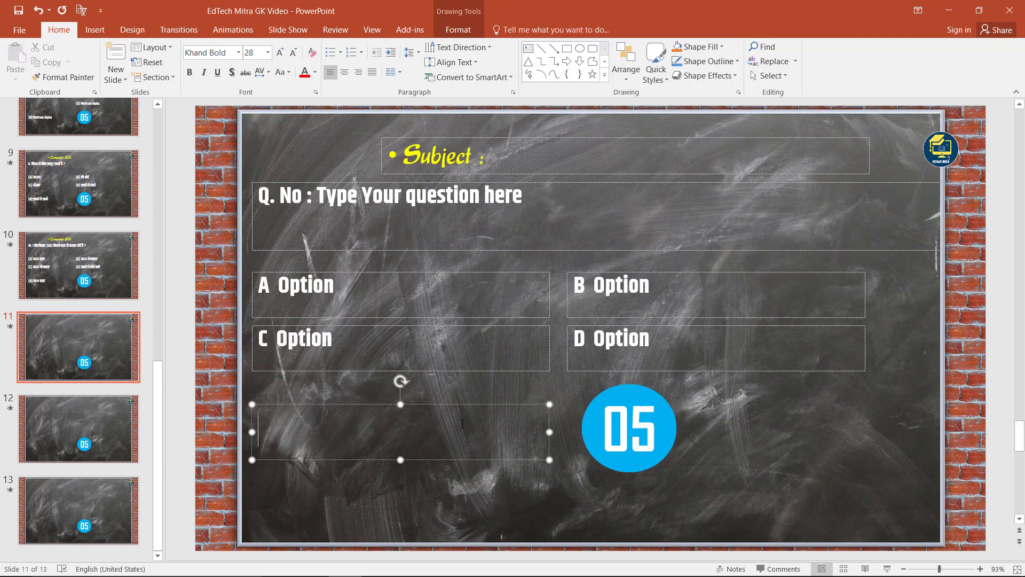
left_click(781, 431)
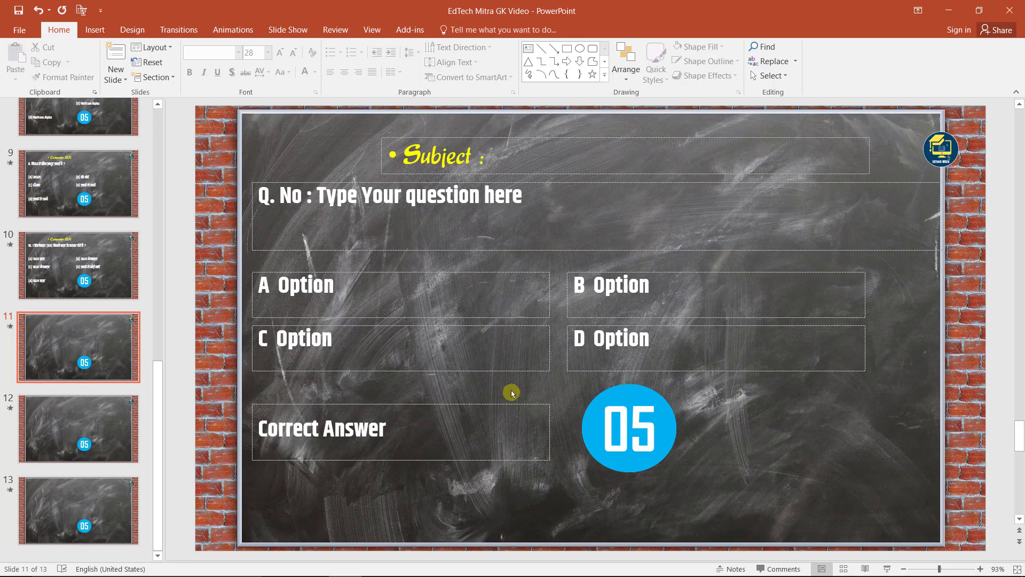
left_click_drag(588, 385, 729, 469)
left_click(614, 337)
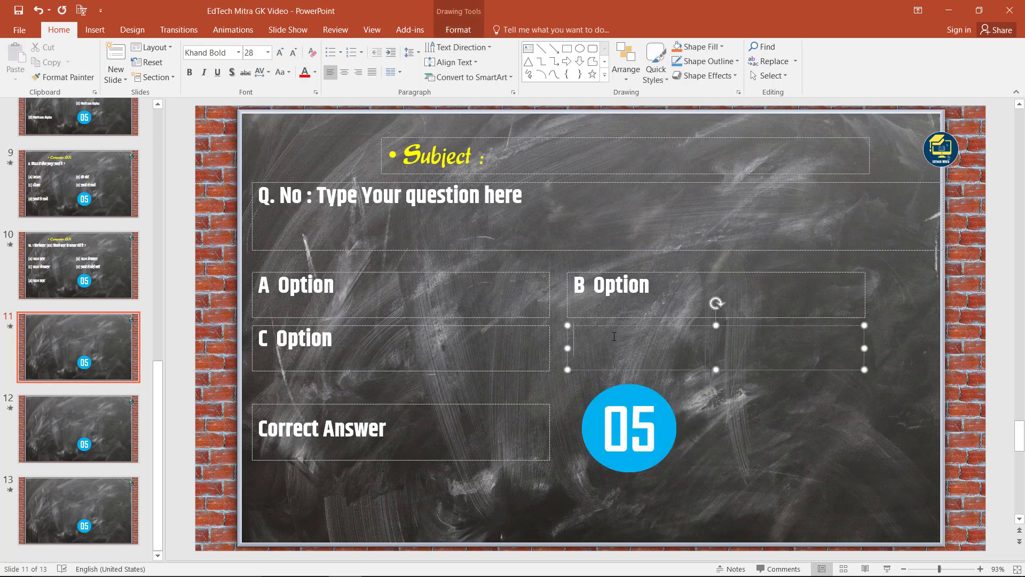
left_click(825, 437)
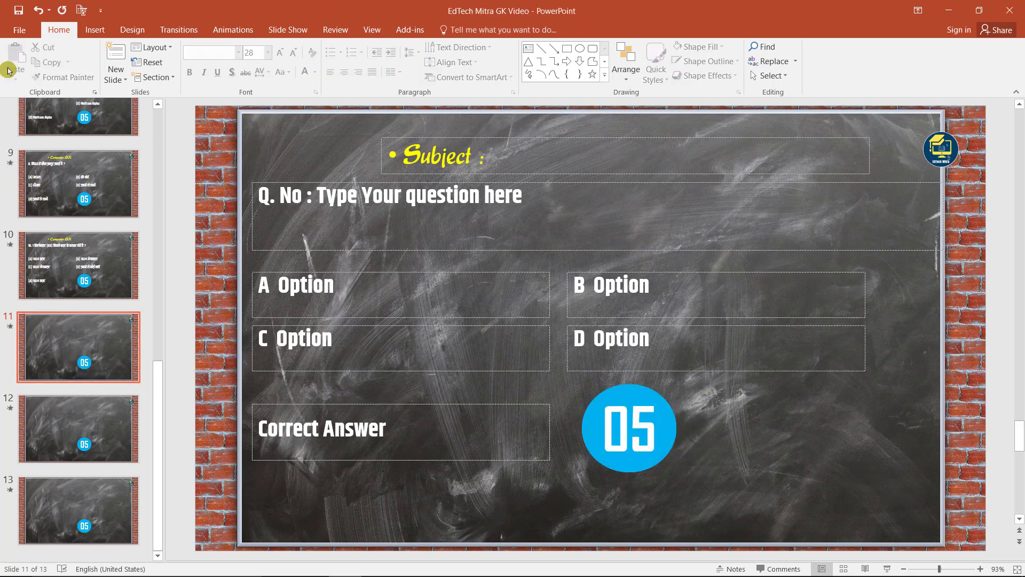
Step: Save the deck as 'EdTech Mitra GK Video' on the Desktop, then minimise PowerPoint
left_click(19, 35)
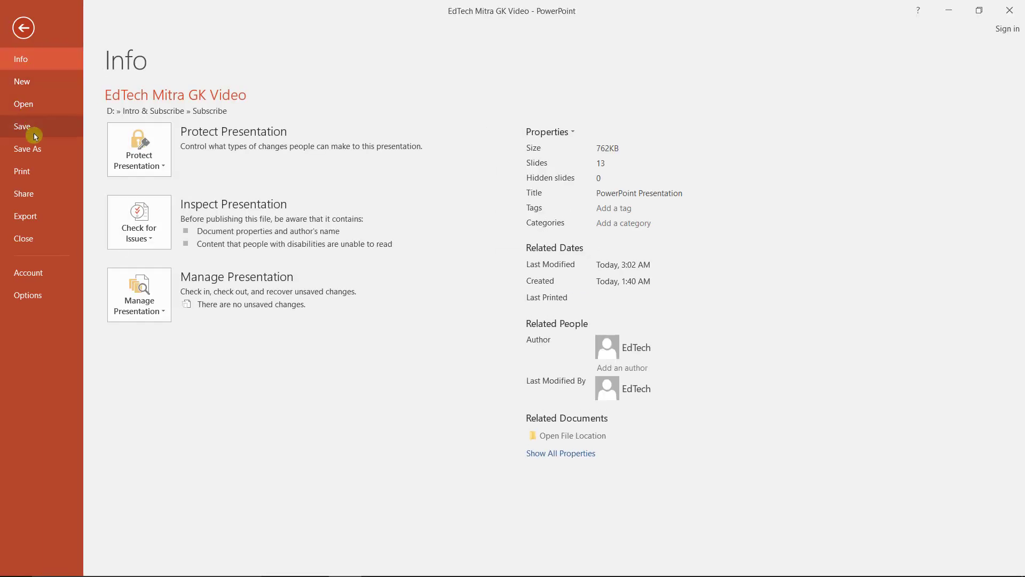
left_click(46, 157)
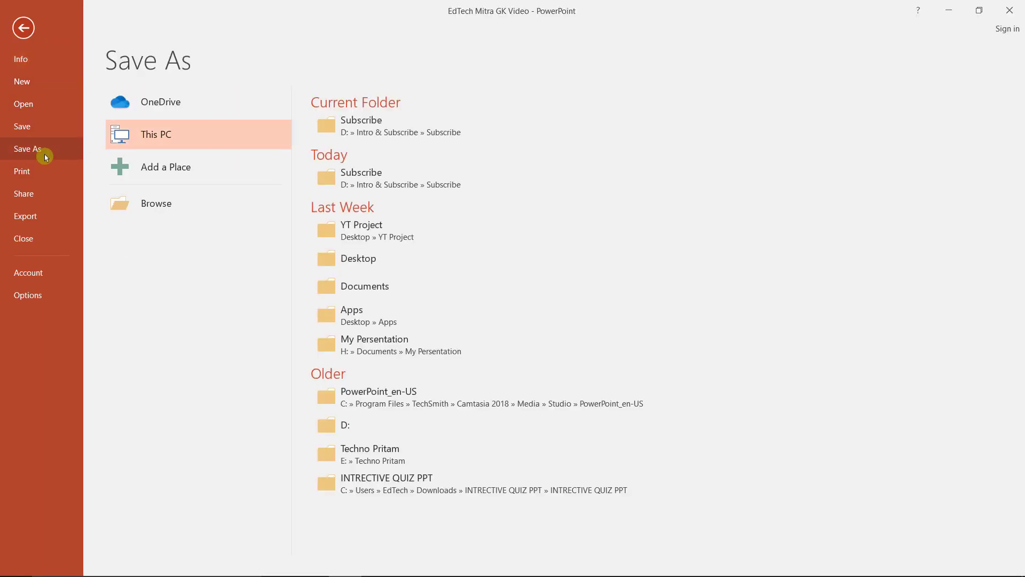
left_click(384, 267)
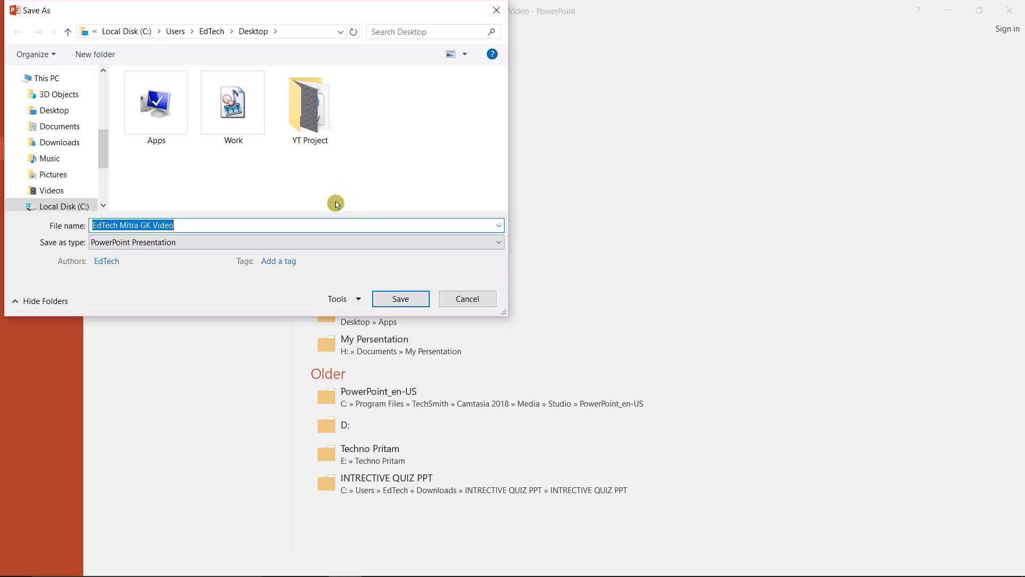
left_click(65, 115)
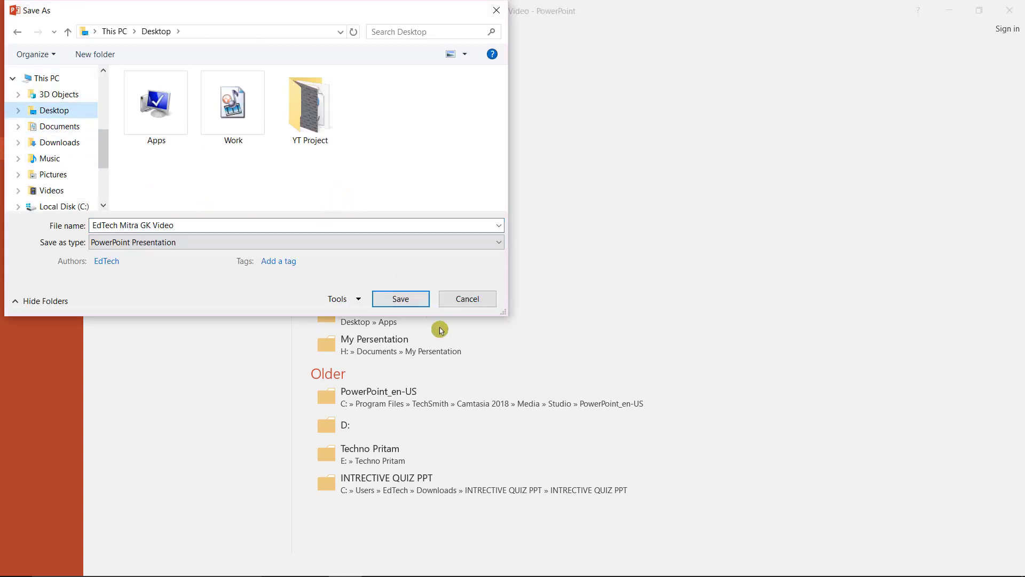
left_click(414, 300)
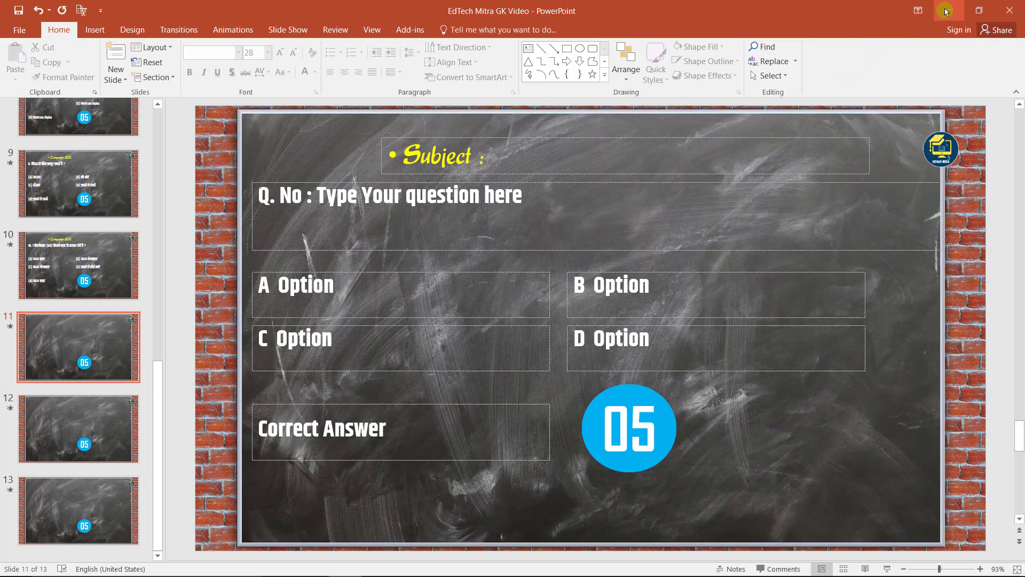
left_click(948, 11)
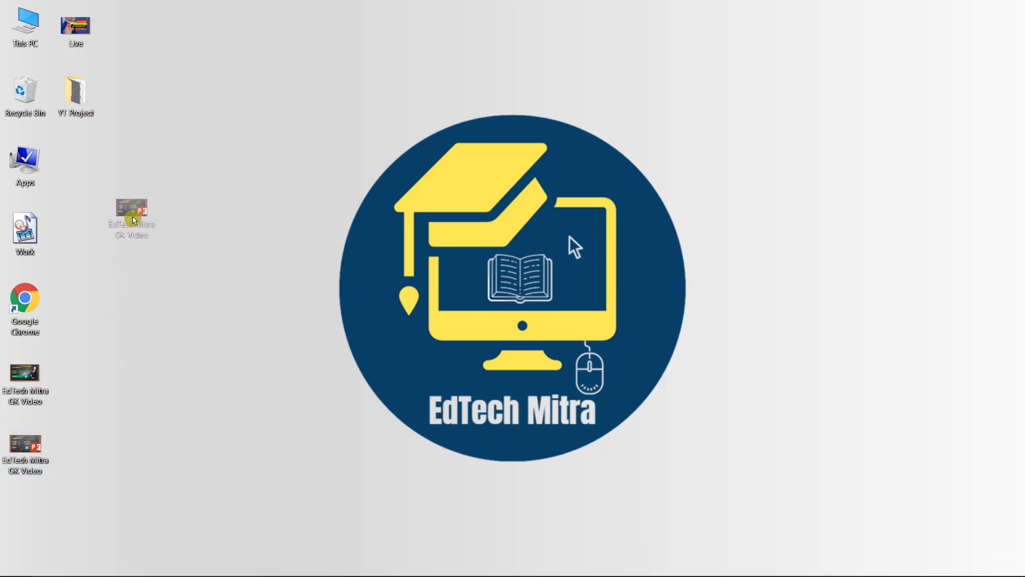
Step: Copy the 'EdTech Mitra GK Video' file icon and paste a duplicate onto the desktop
left_click_drag(27, 457, 114, 246)
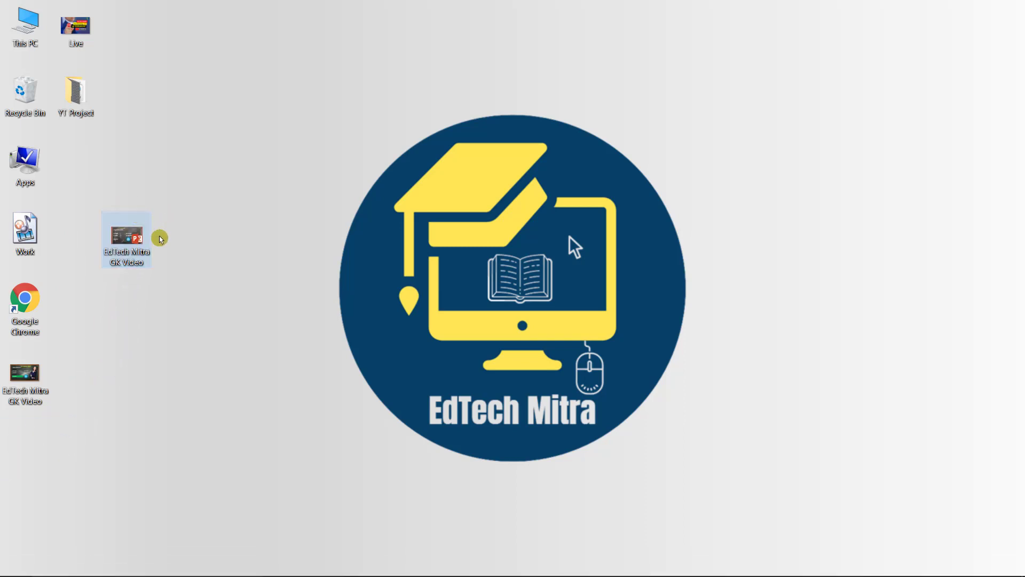
right_click(118, 242)
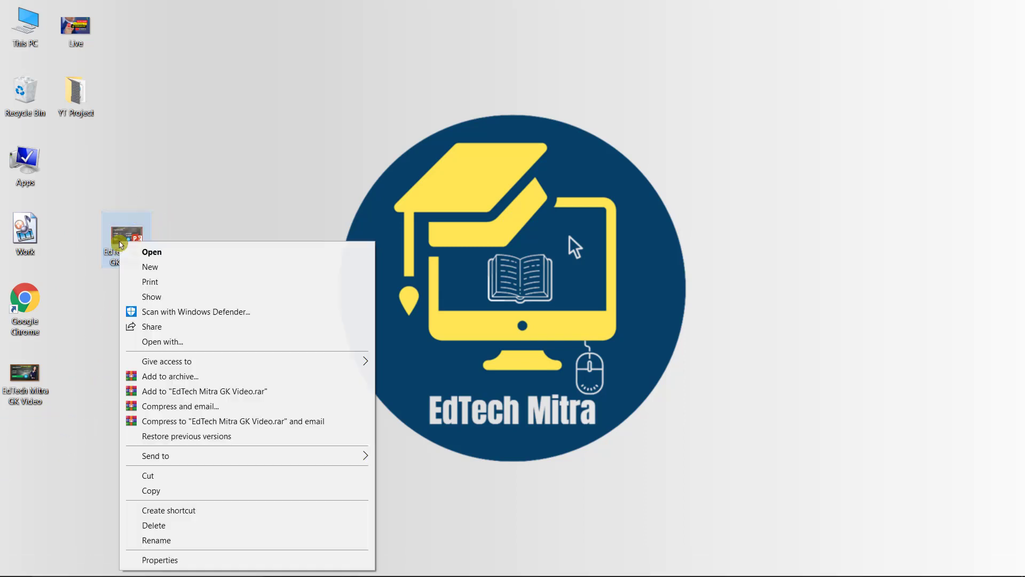
left_click(172, 490)
right_click(234, 154)
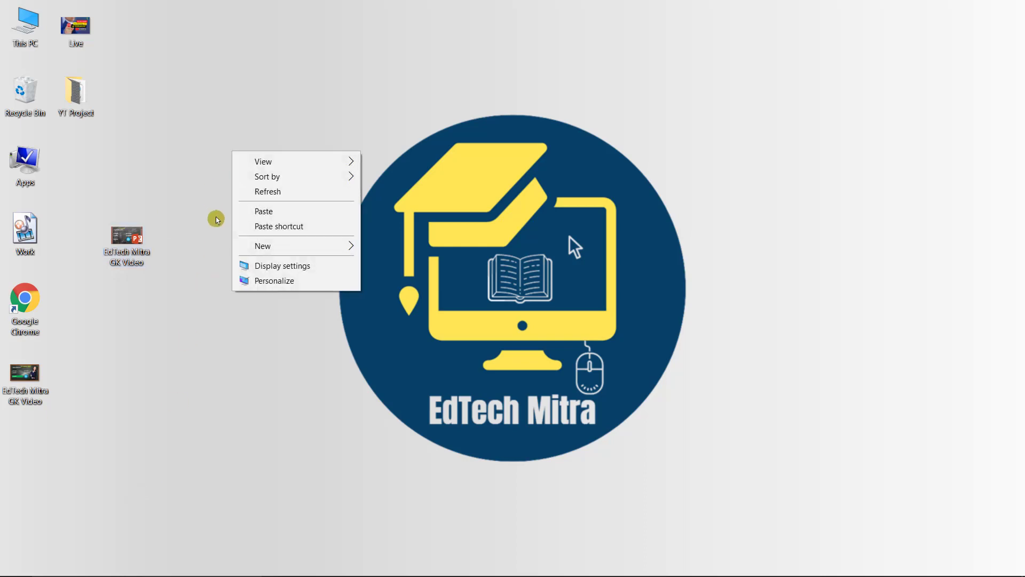
left_click(274, 207)
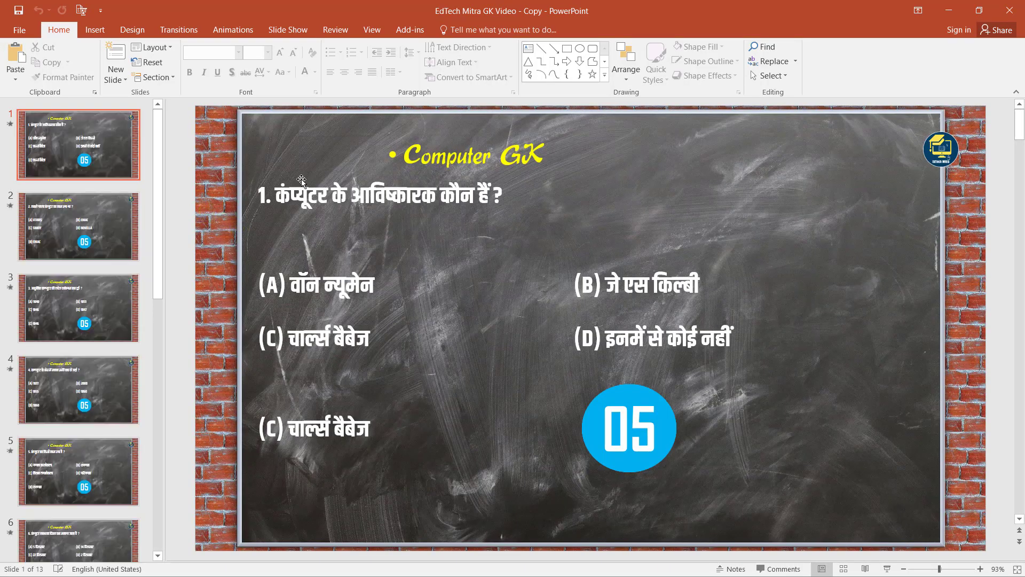
Step: Delete slides 2–13 from the copied deck
left_click(95, 212)
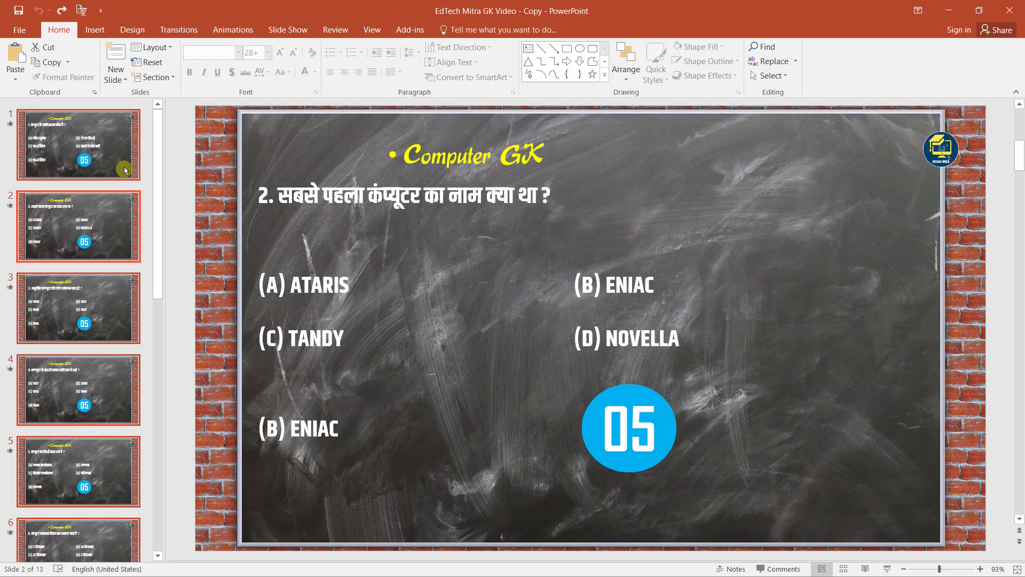
left_click(116, 158)
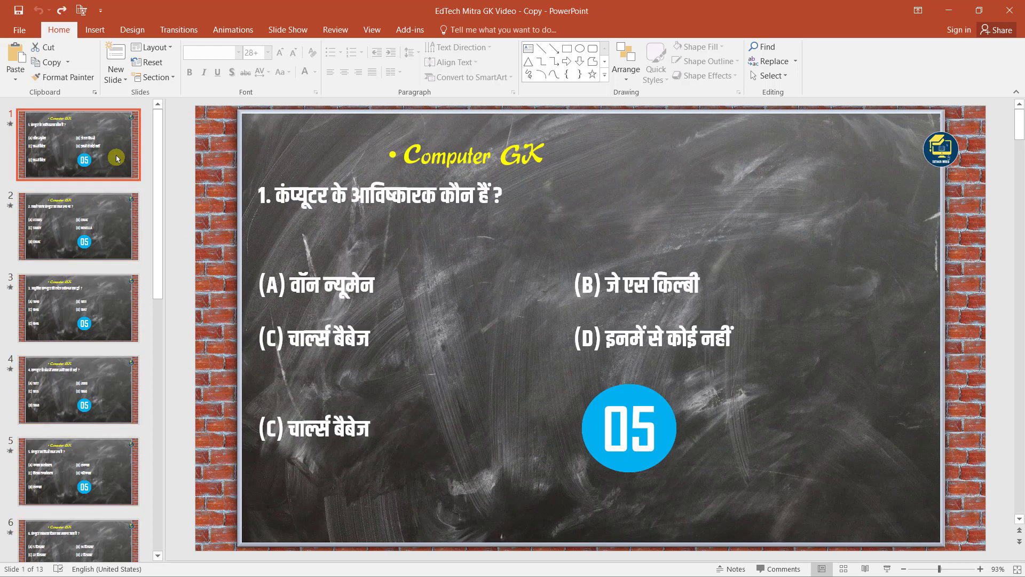
key("ctrl+a")
scroll(117, 158, "down", 5)
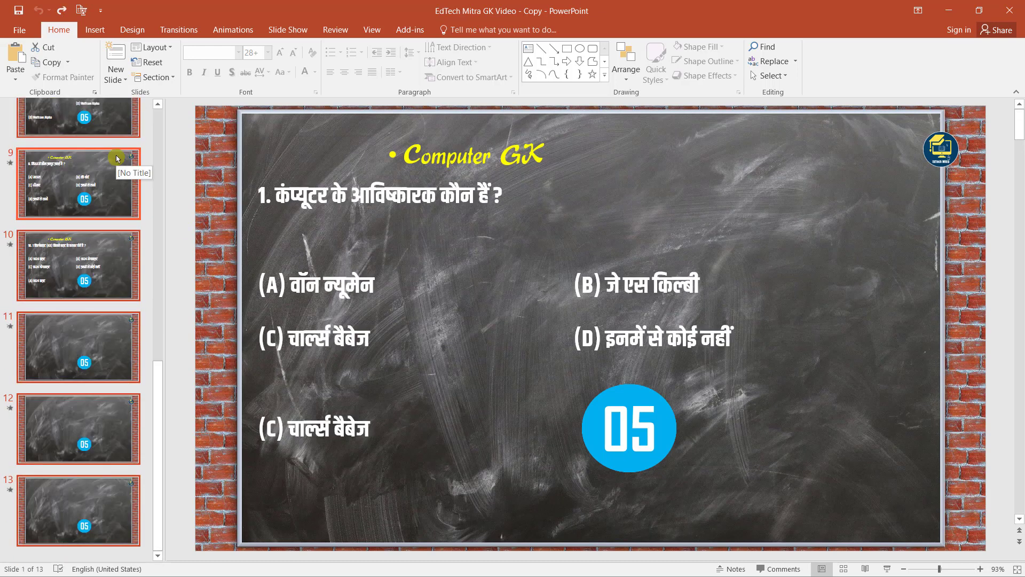
scroll(117, 158, "up", 2)
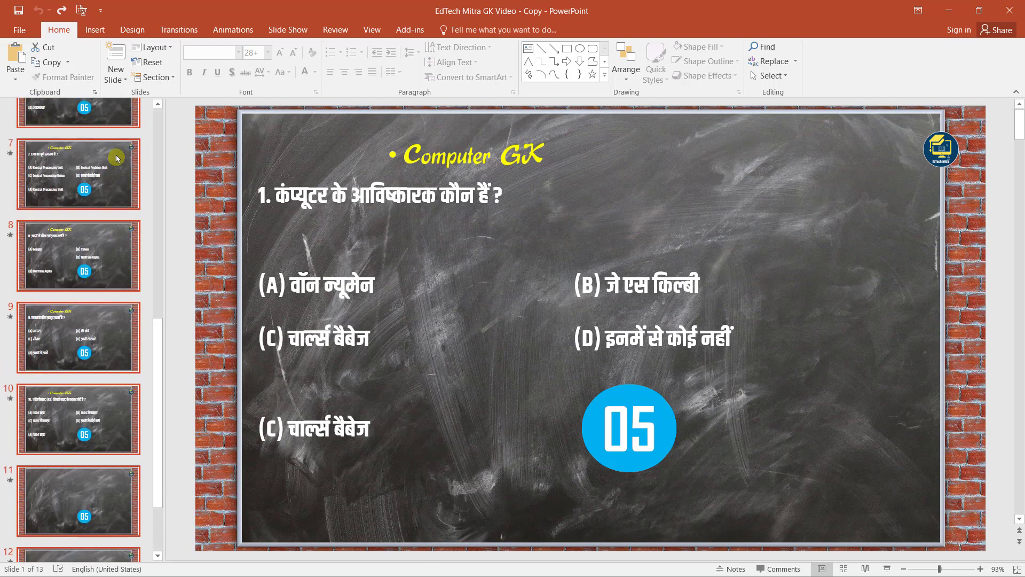
scroll(116, 158, "up", 2)
scroll(117, 158, "up", 2)
scroll(116, 158, "up", 1)
scroll(116, 158, "up", 1)
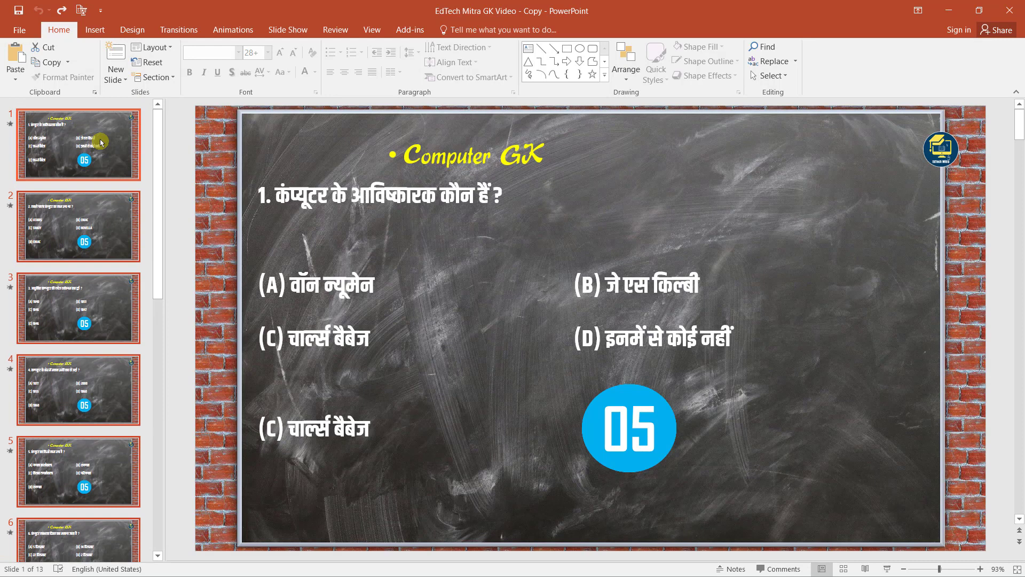
left_click(100, 142, "ctrl")
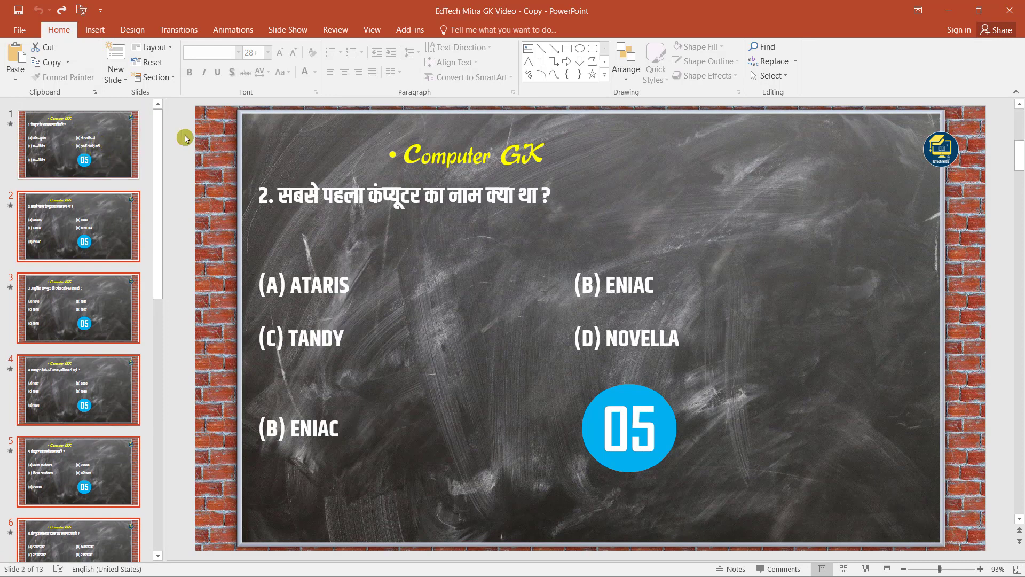
key("Delete")
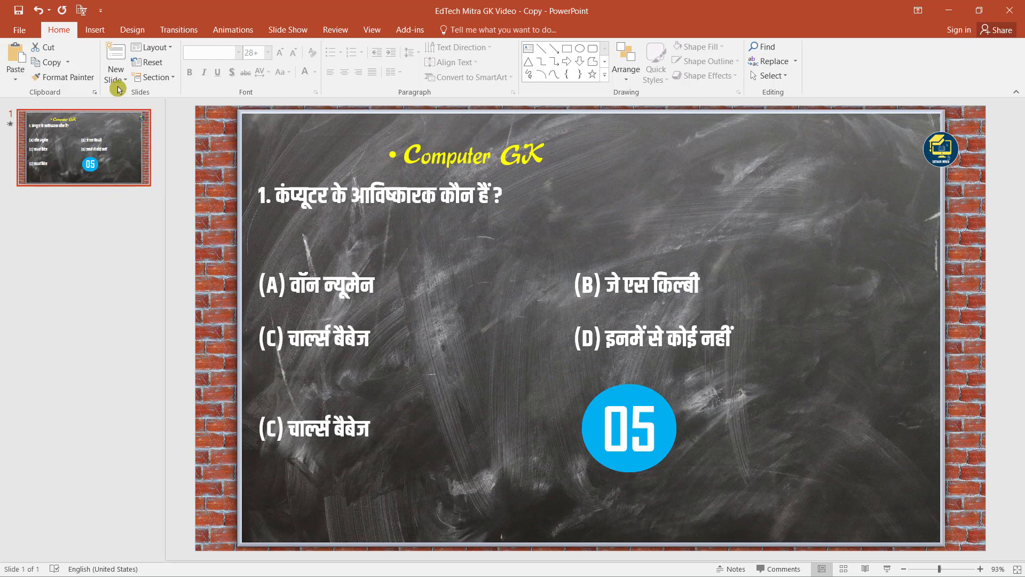
Step: Add a quiz template slide and delete the old first question slide
left_click(117, 59)
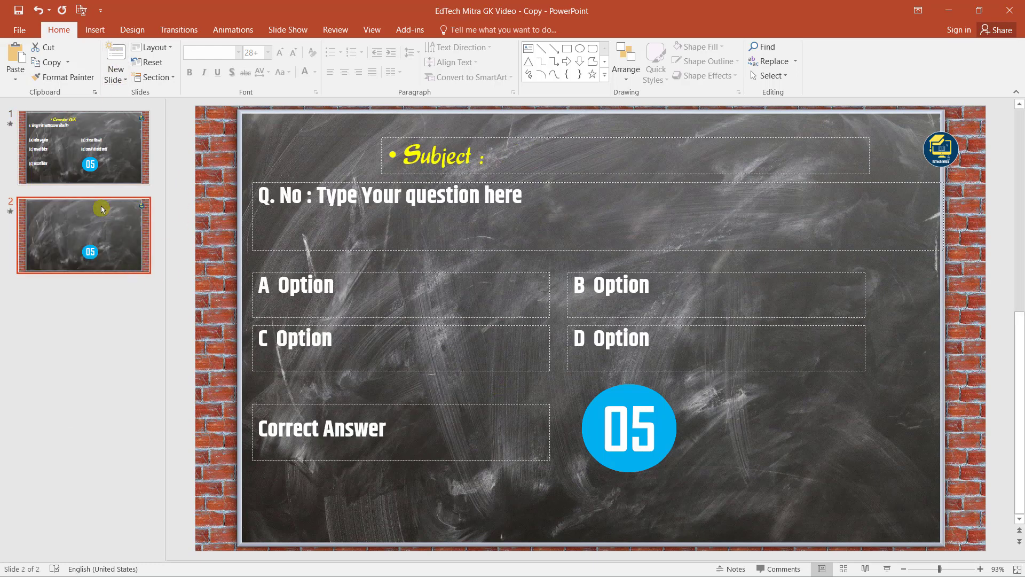
left_click(105, 154)
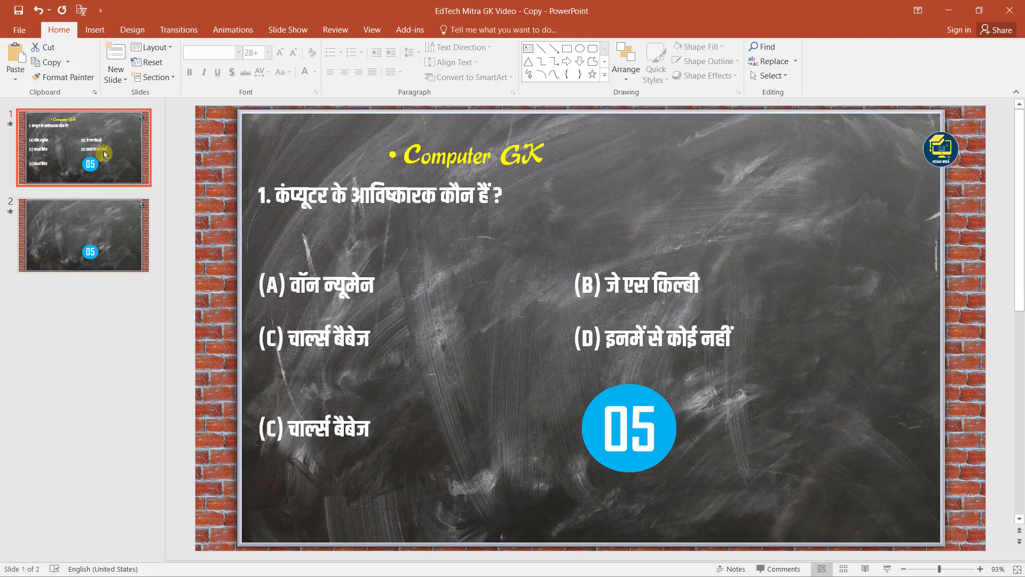
key("Delete")
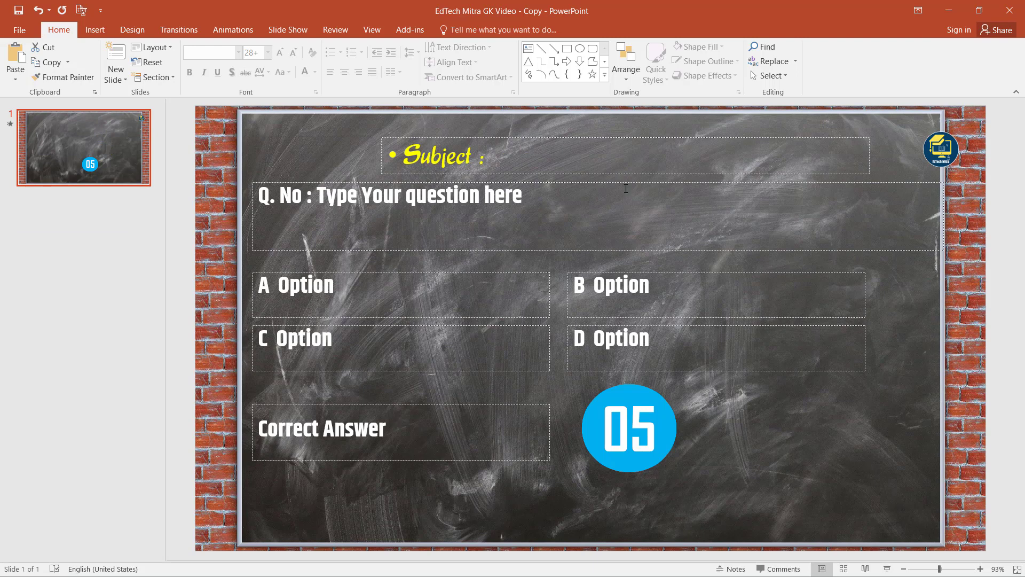
Step: Add more quiz template slides until the deck holds eight identical template slides
left_click(115, 64)
left_click(115, 64)
left_click(114, 64)
left_click(115, 64)
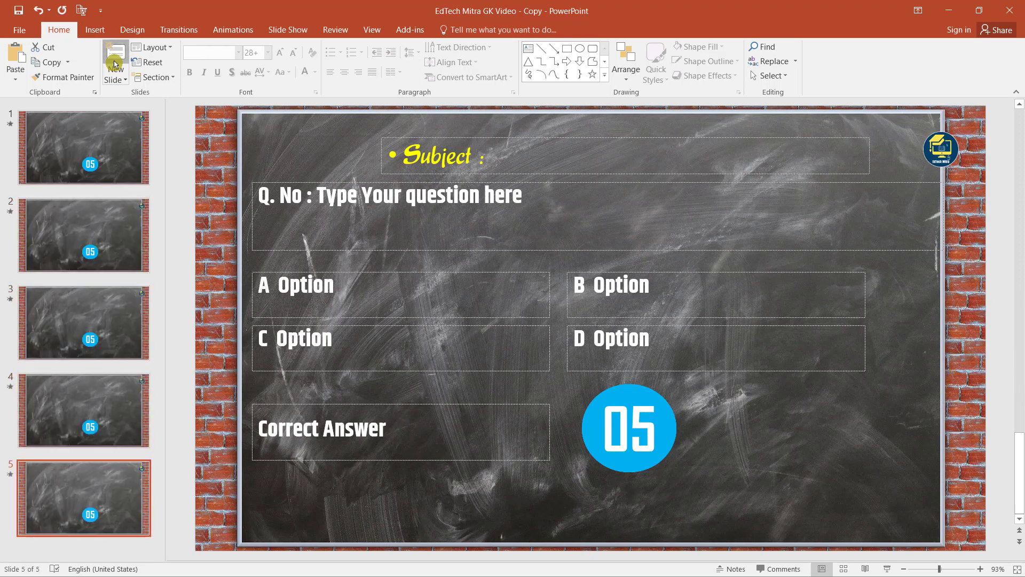
left_click(115, 65)
left_click(115, 64)
left_click(113, 64)
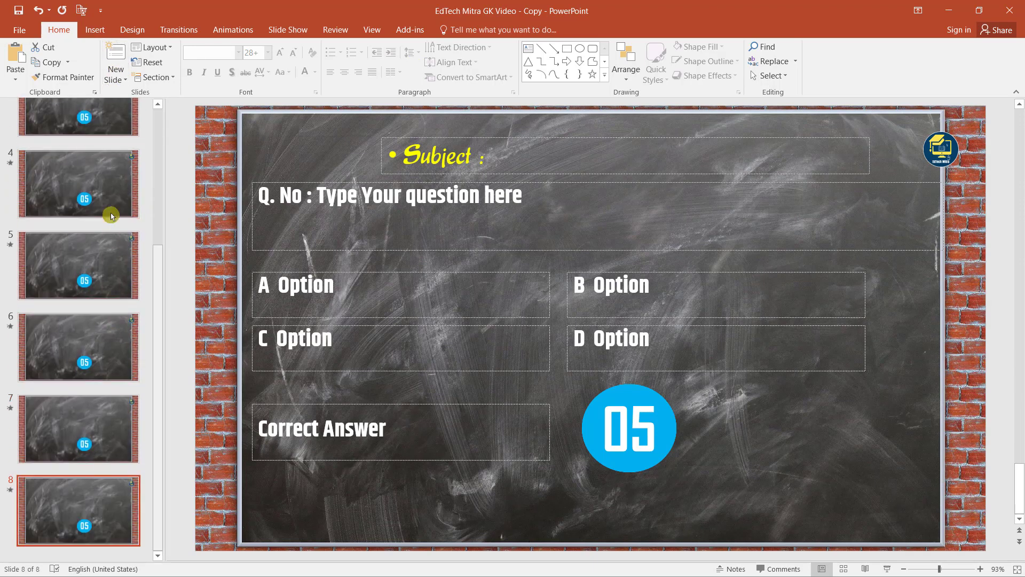
key("Home")
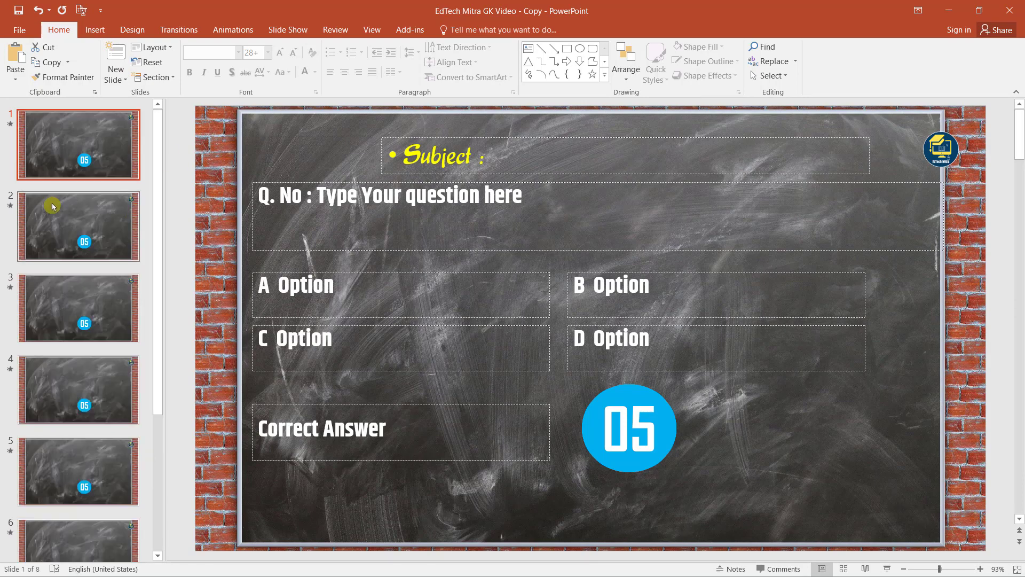
Step: Inspect slide 3's question and A Option placeholders without changing them
left_click(111, 243)
left_click(108, 335)
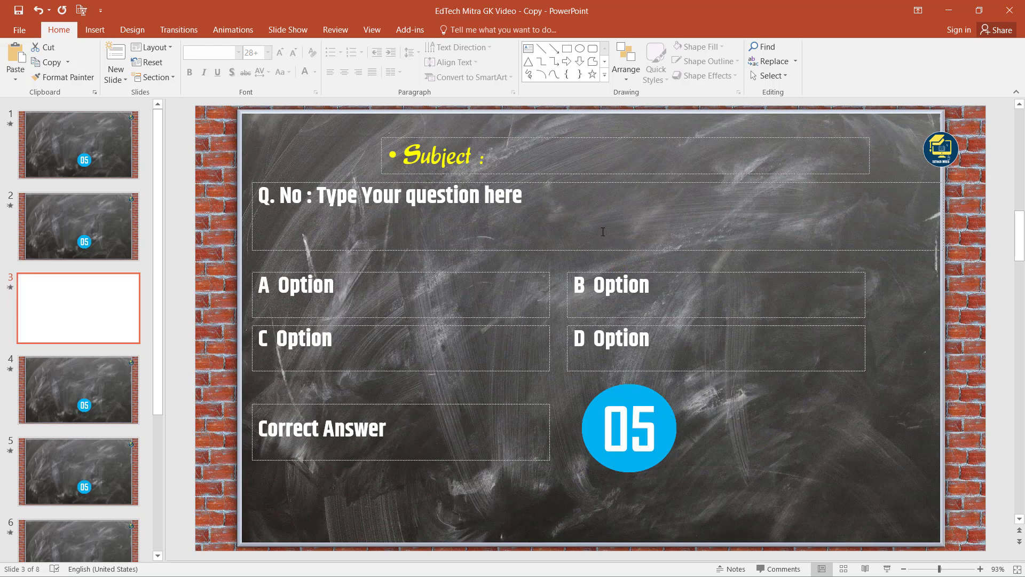
left_click(435, 209)
left_click(521, 284)
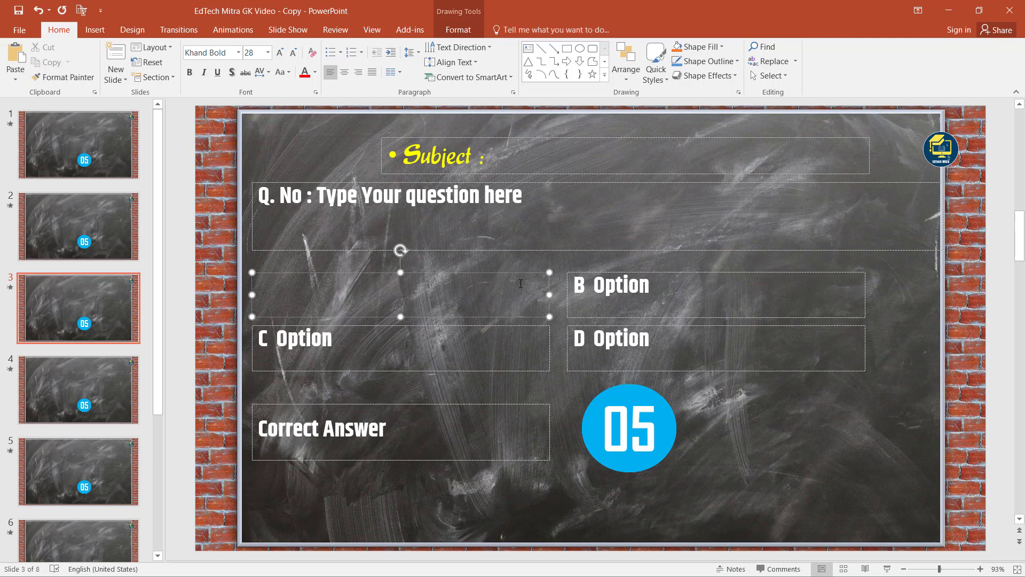
left_click(783, 457)
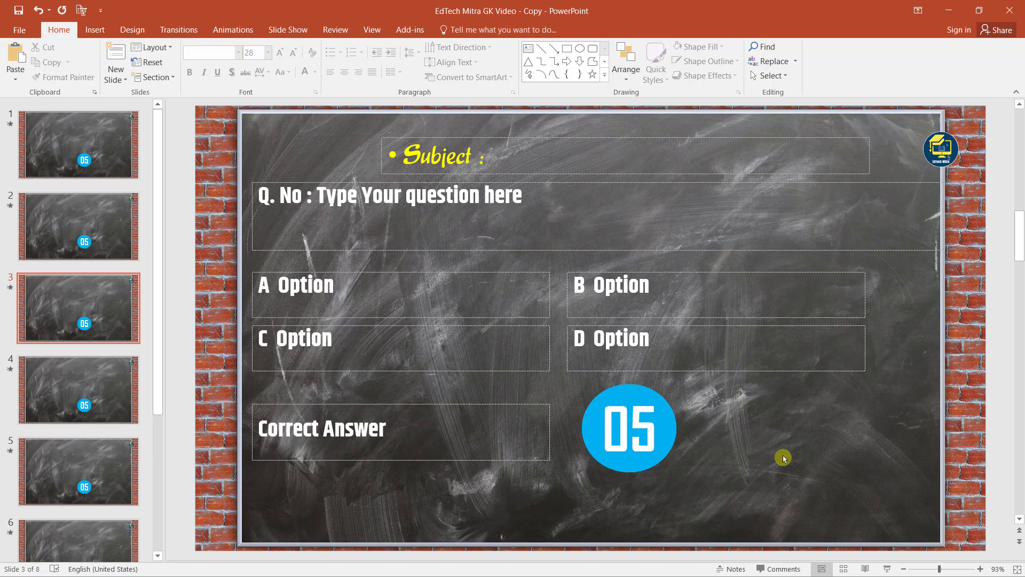
Step: Start a new presentation with only a Blank-layout slide and open Slide Master view
key("ctrl+n")
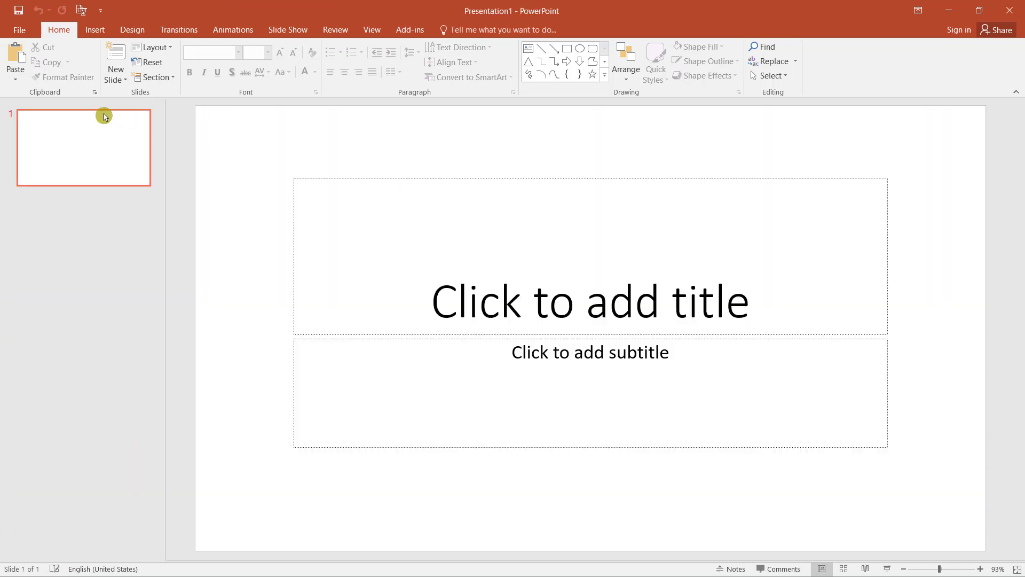
left_click(122, 81)
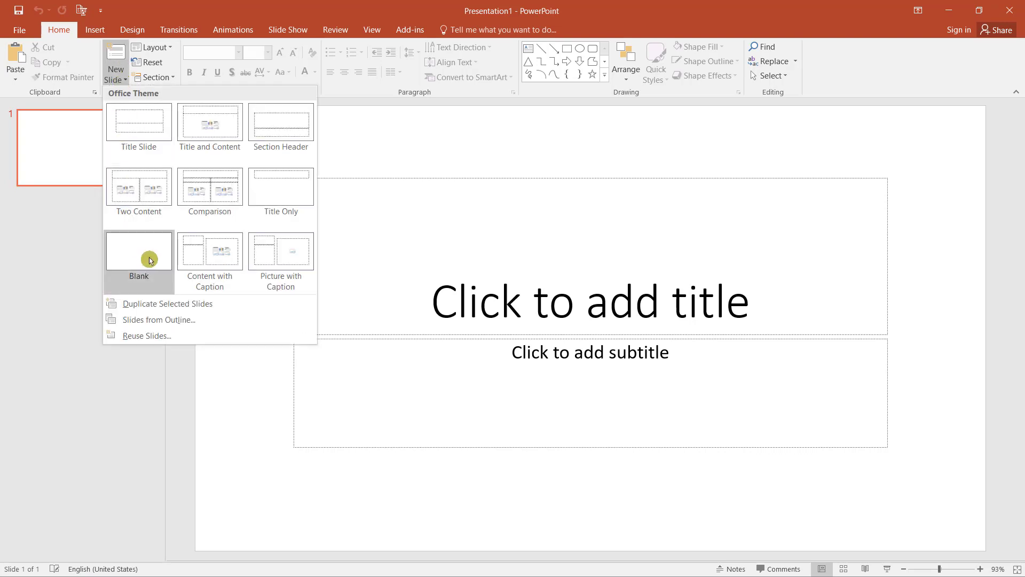
left_click(84, 258)
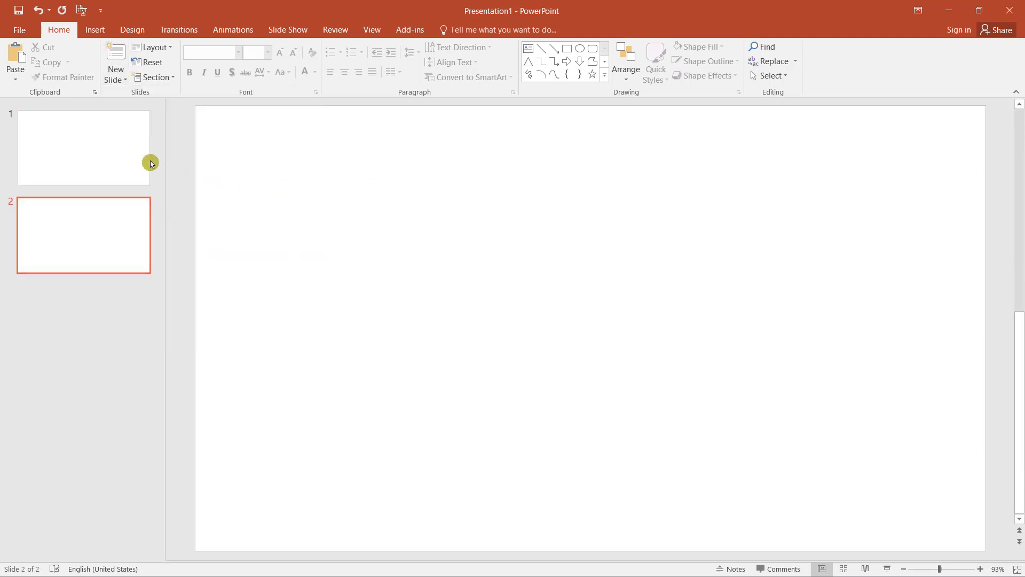
left_click(135, 159)
key("Delete")
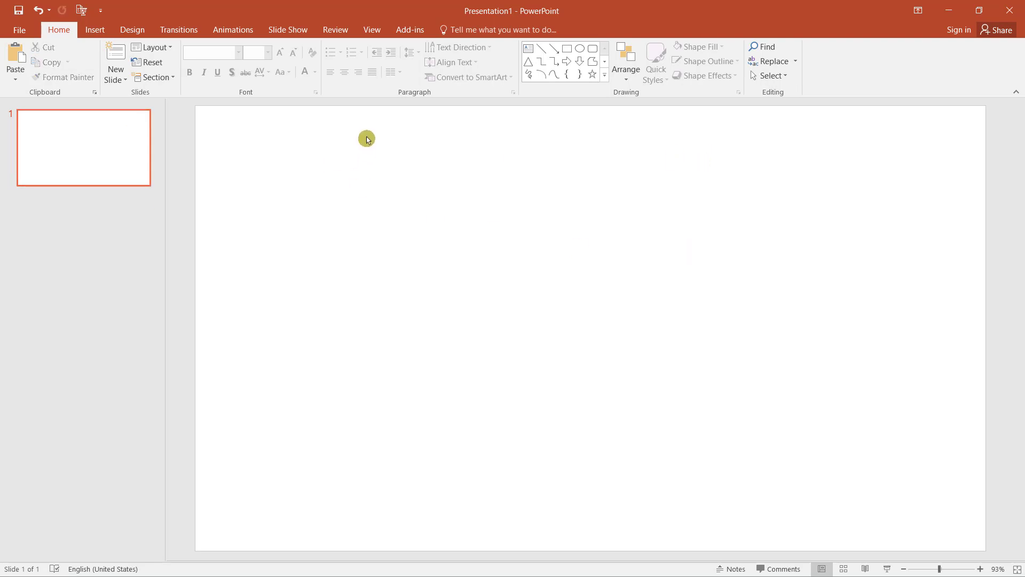
left_click(387, 33)
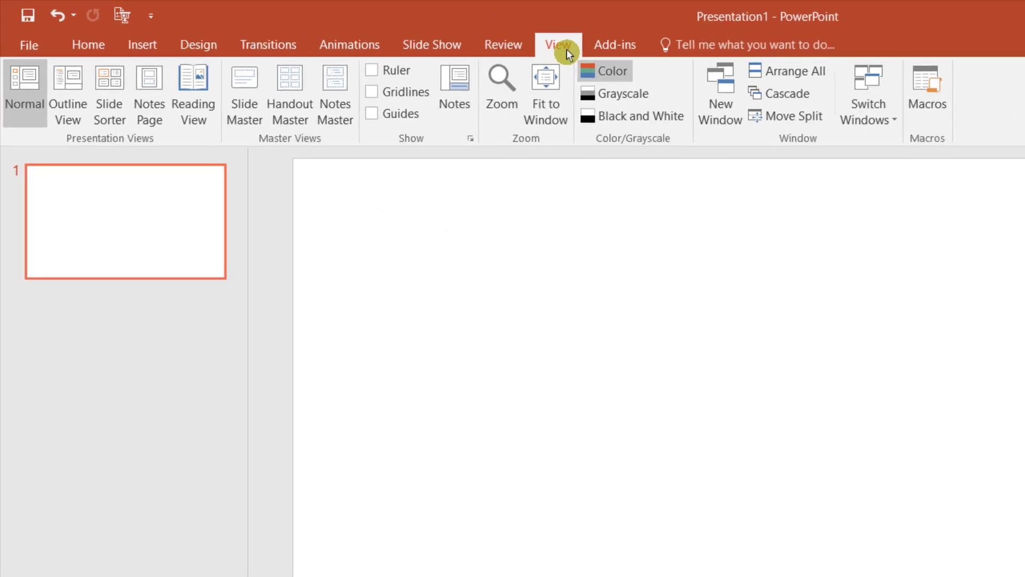
left_click(253, 122)
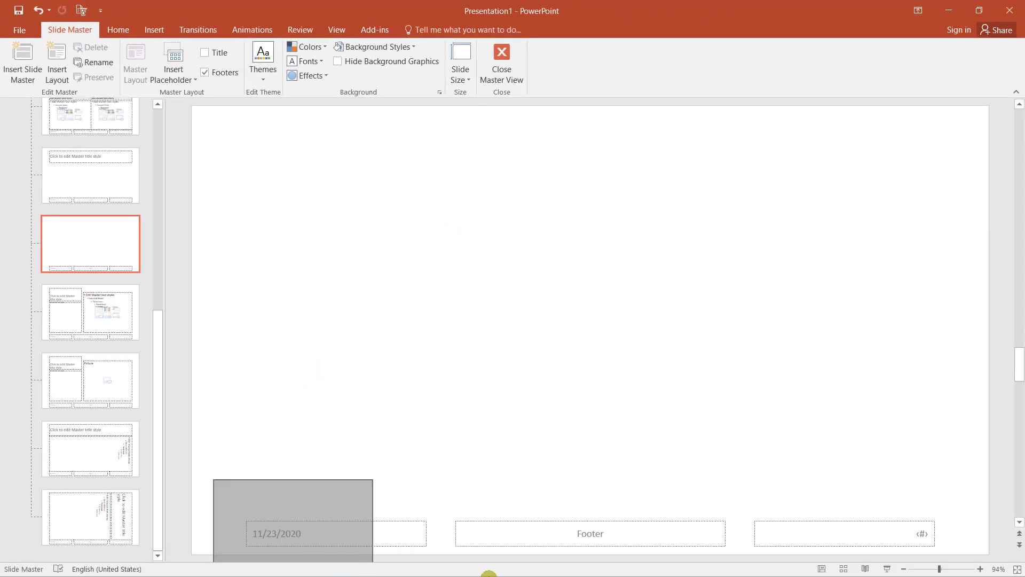
Step: Select and delete the date, footer and slide-number placeholders on the Blank layout
left_click_drag(213, 562, 1014, 479)
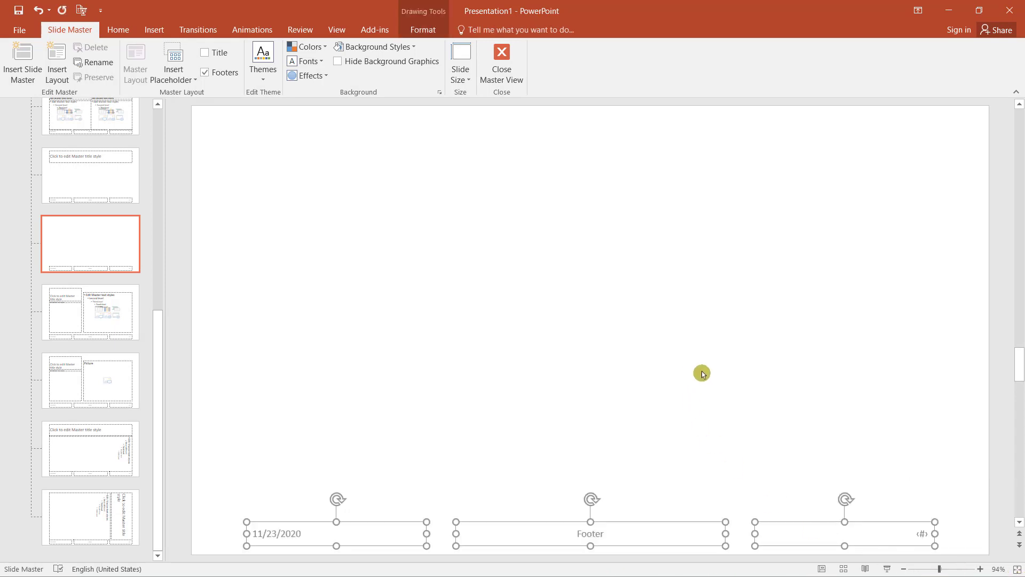
mouse_move(210, 485)
left_mouse_down()
mouse_move(393, 573)
mouse_move(1013, 562)
left_mouse_up()
key("Delete")
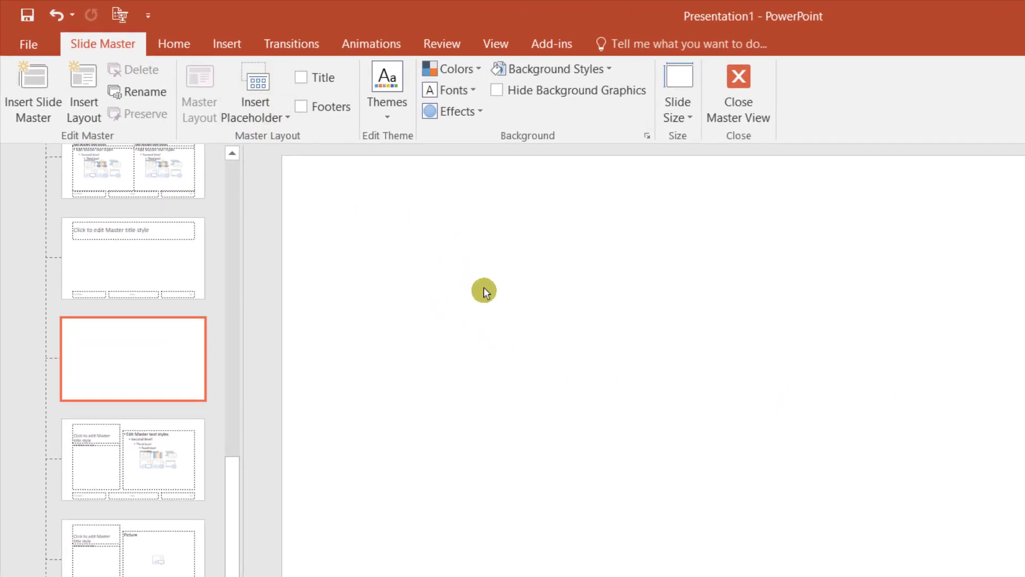
key("alt+d")
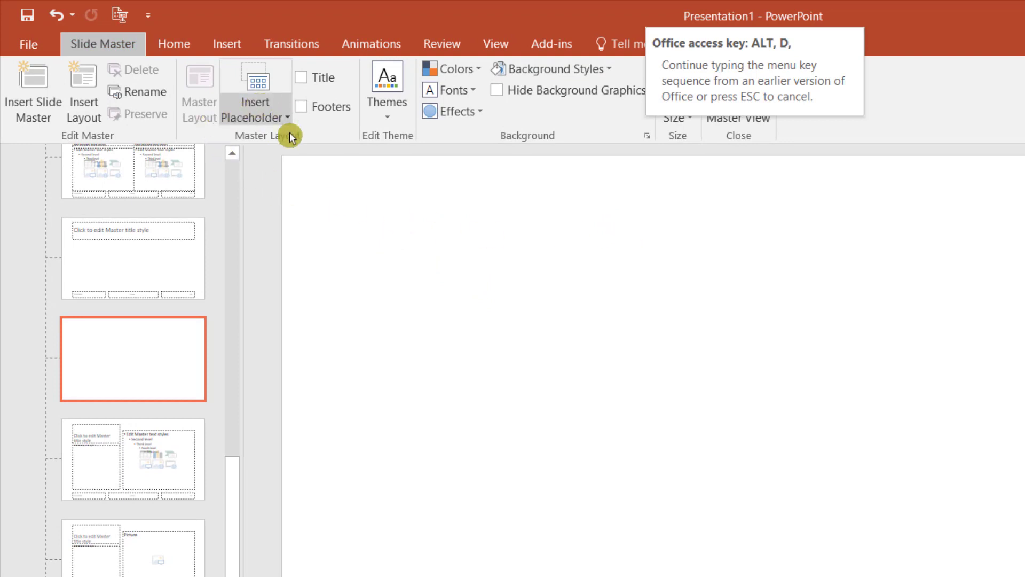
left_click(256, 112)
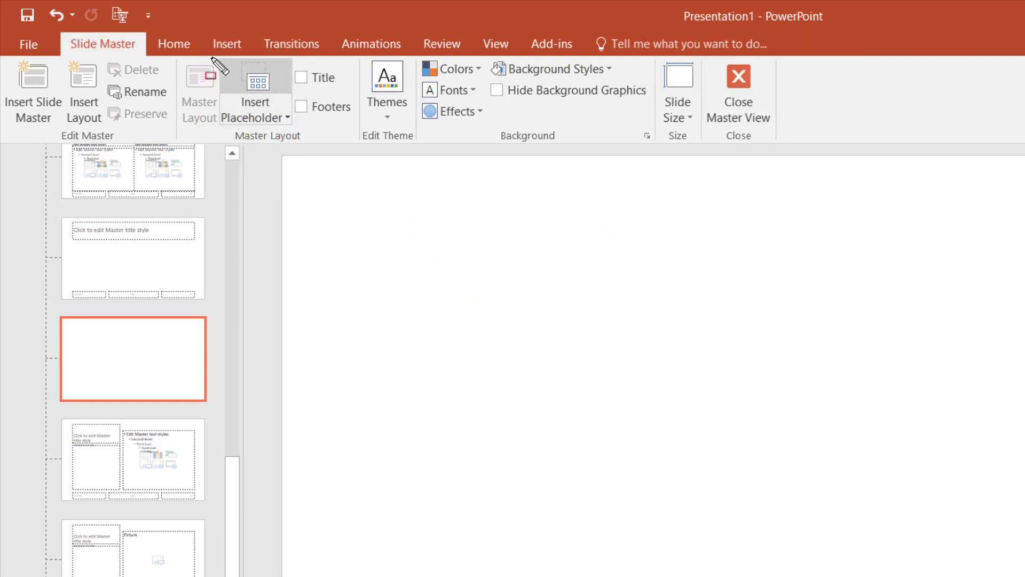
mouse_move(212, 58)
left_mouse_down()
mouse_move(313, 146)
mouse_move(264, 118)
left_mouse_up()
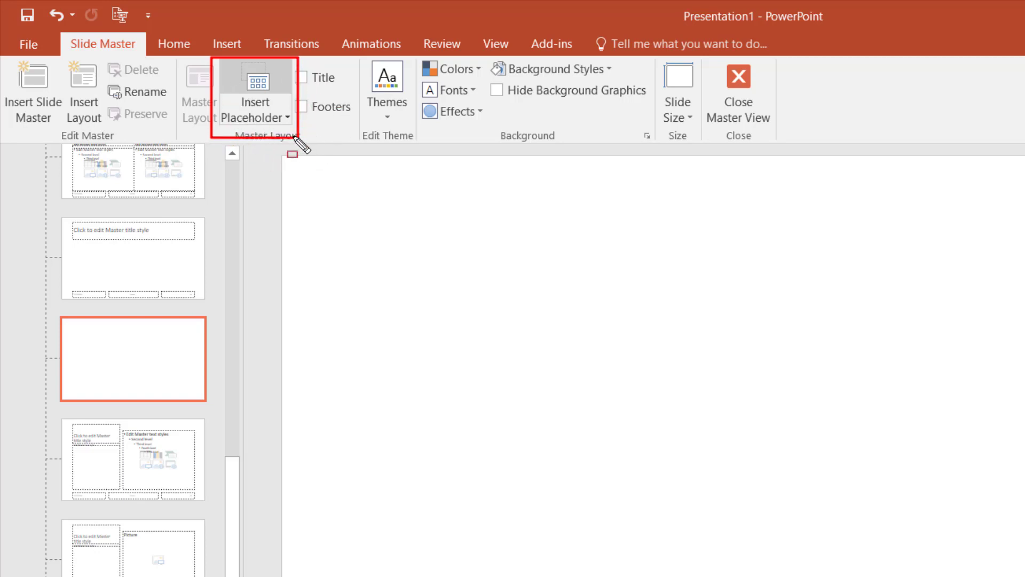
key("Escape")
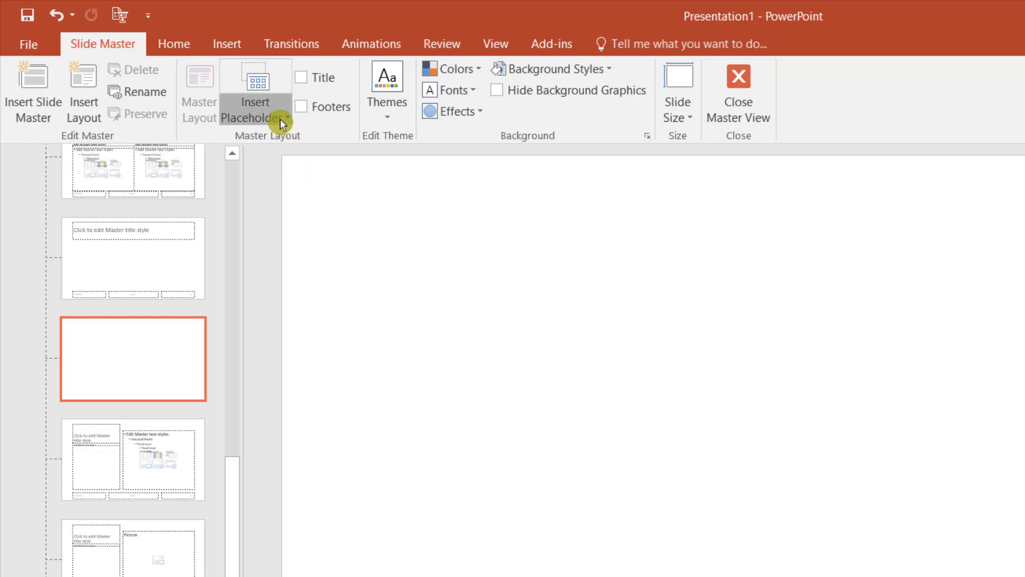
Step: Draw a wide text placeholder near the top and clear its sample text
left_click(280, 119)
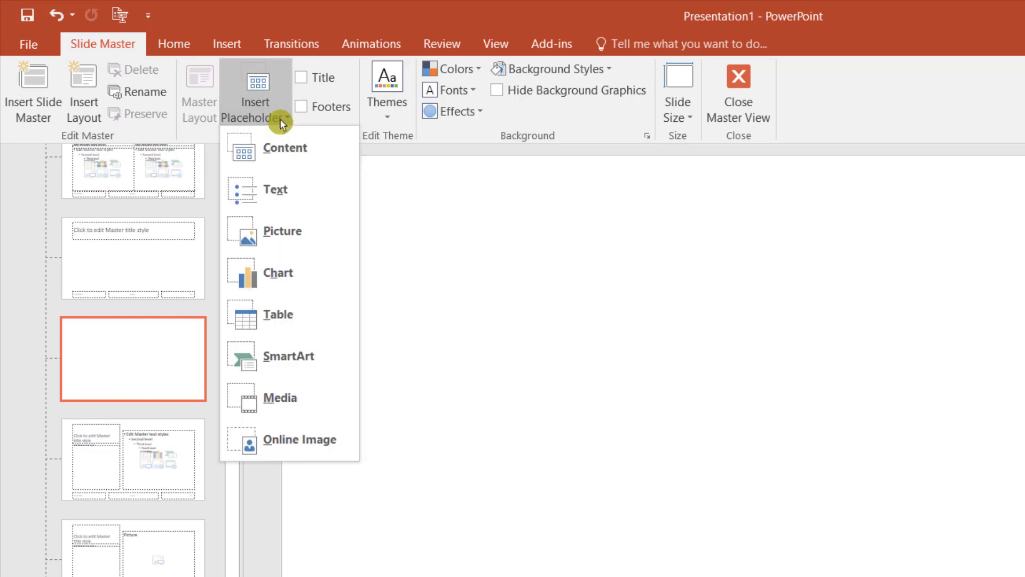
left_click(296, 195)
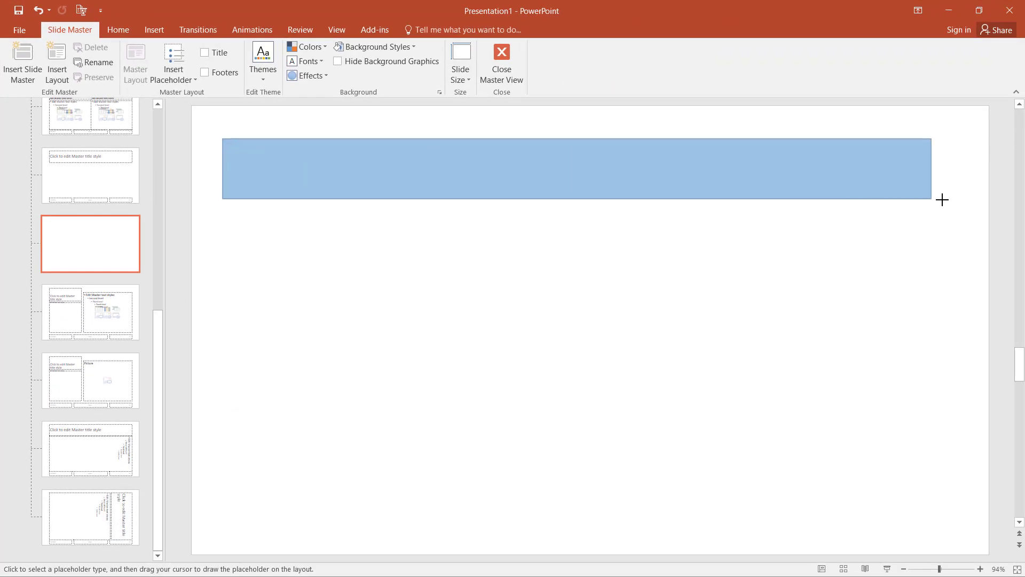
left_click_drag(277, 168, 944, 201)
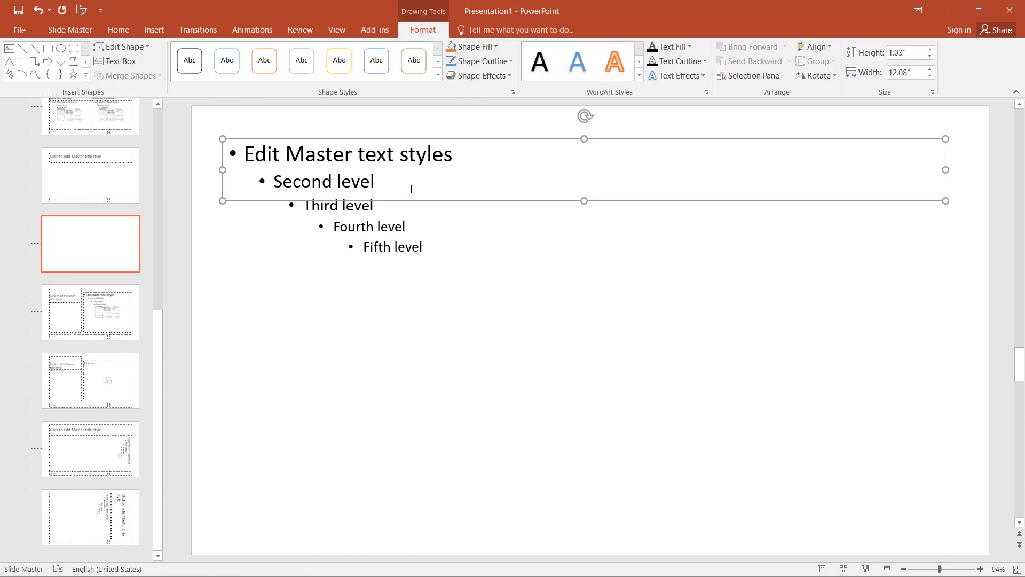
left_click(406, 185)
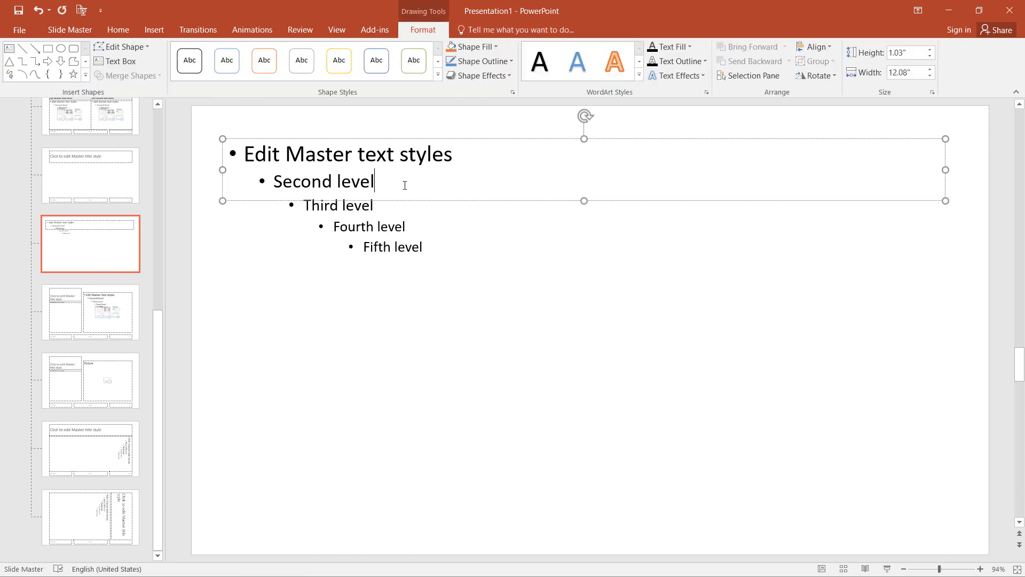
key("ctrl+a")
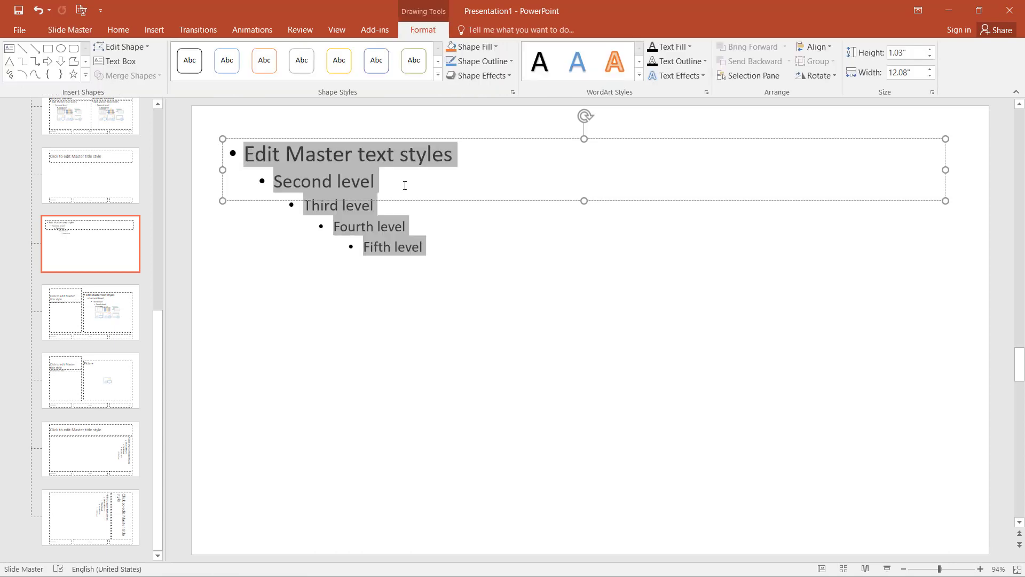
key("Delete")
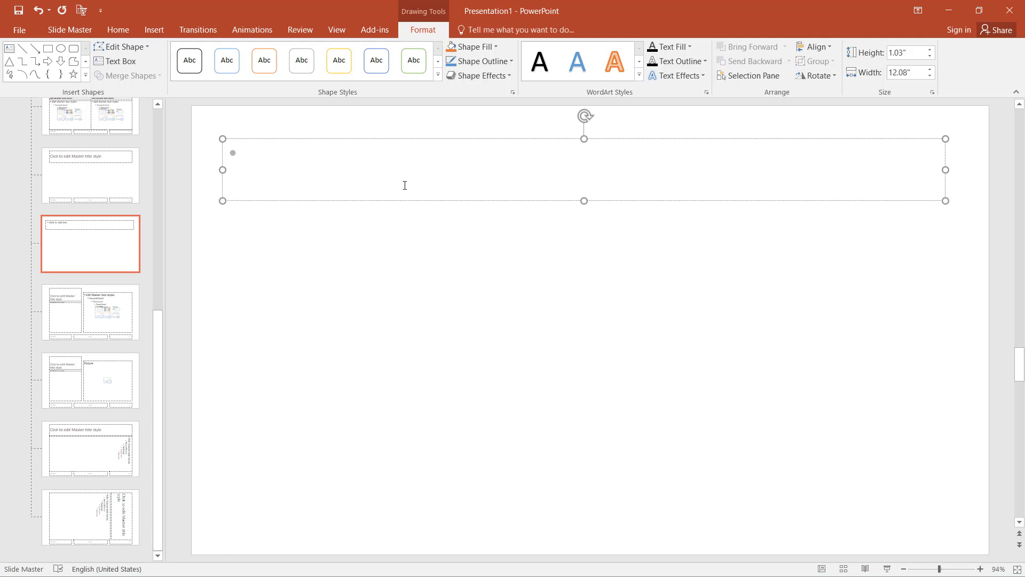
Step: Remove the bullet, align text to Middle, and type 'Subject' in the placeholder
left_click(113, 32)
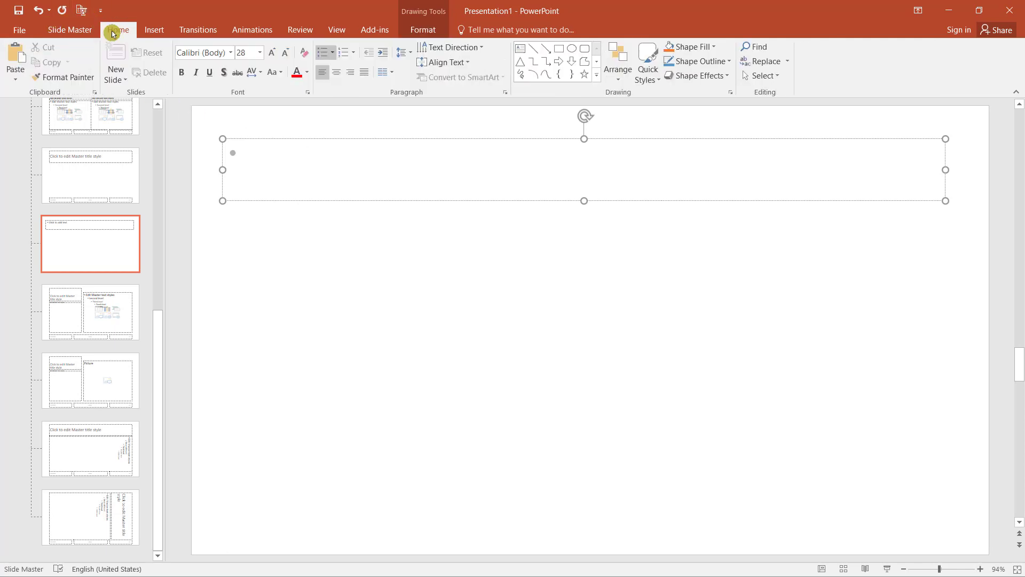
left_click(333, 54)
left_click(331, 93)
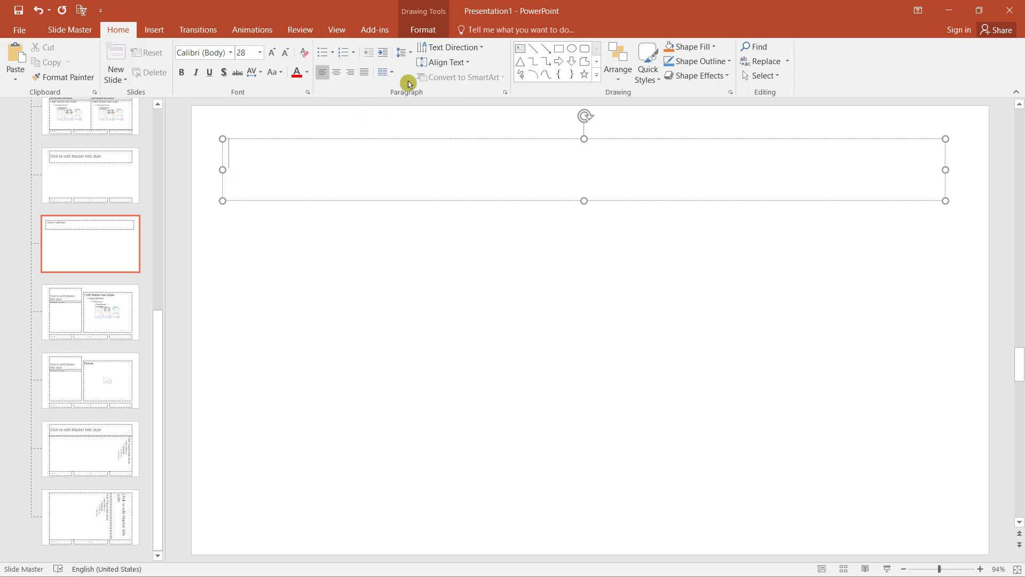
left_click(434, 63)
left_click(447, 131)
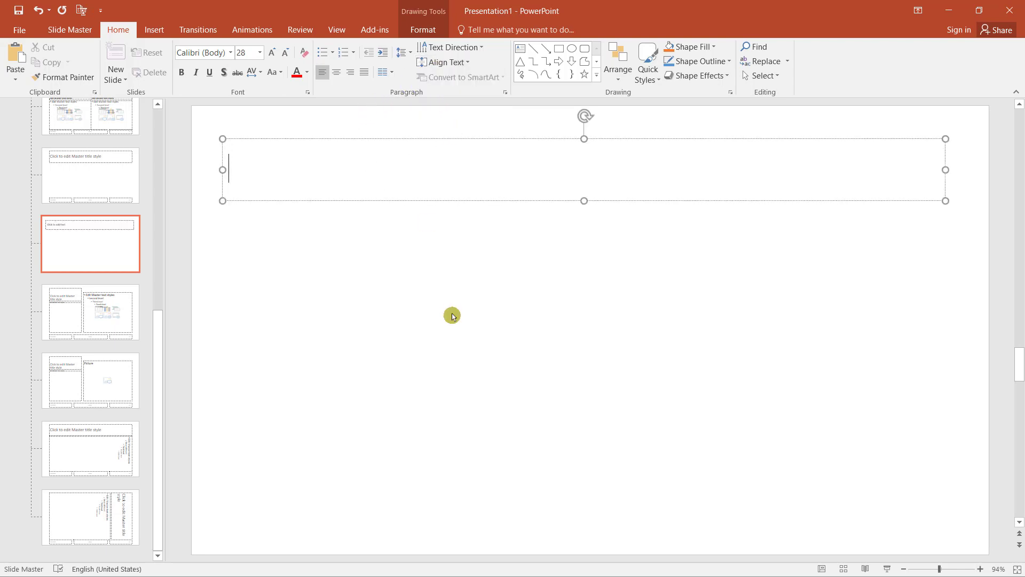
type("S")
type("ubject")
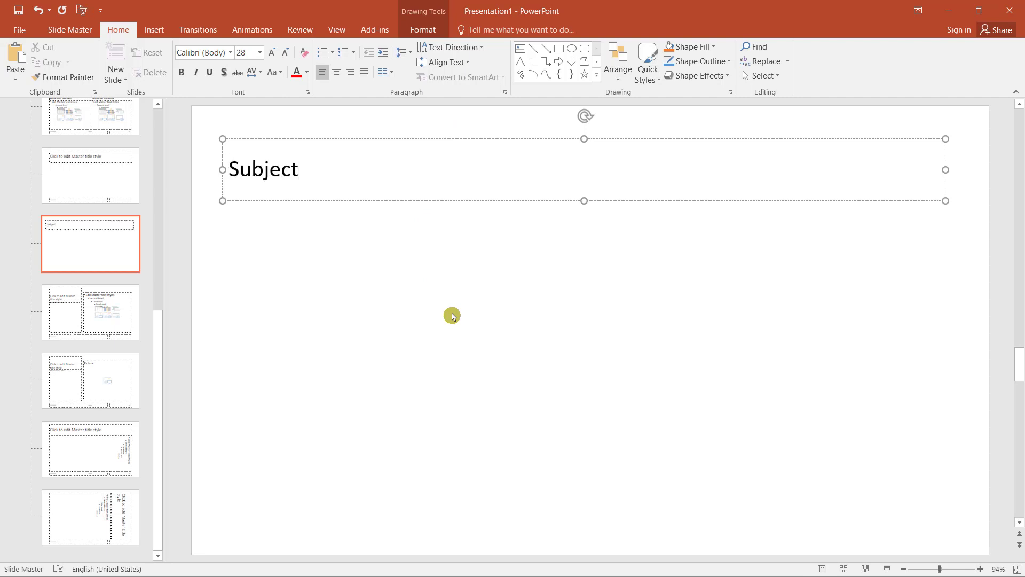
Step: Make the Subject box shorter and centre its text horizontally
left_click(482, 315)
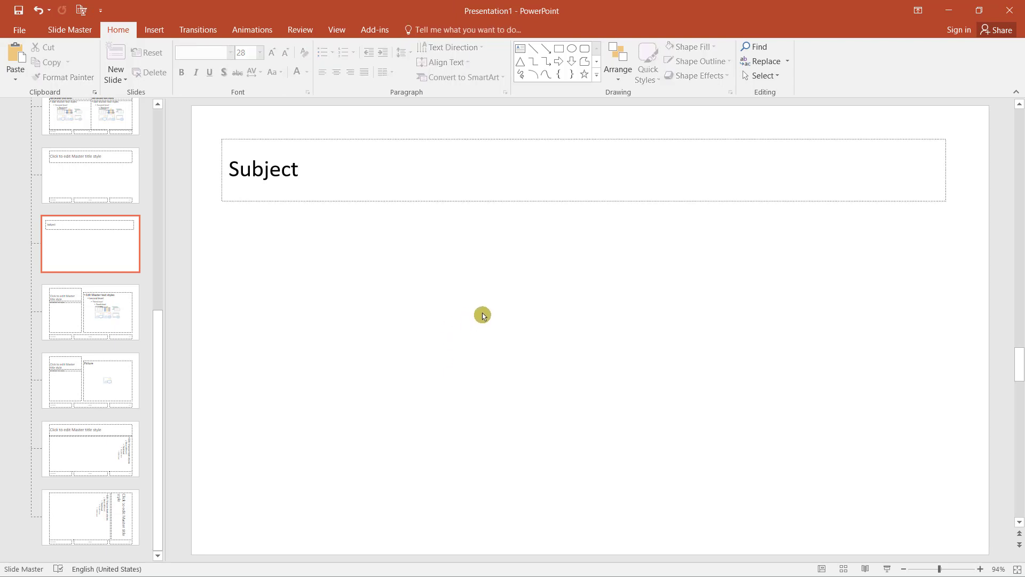
left_click(491, 143)
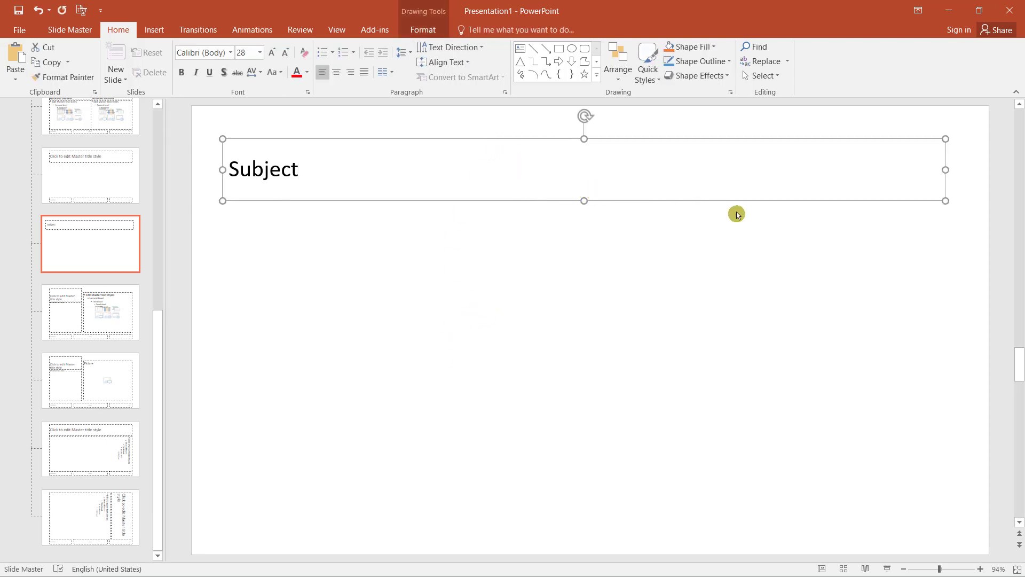
left_click_drag(584, 199, 584, 175)
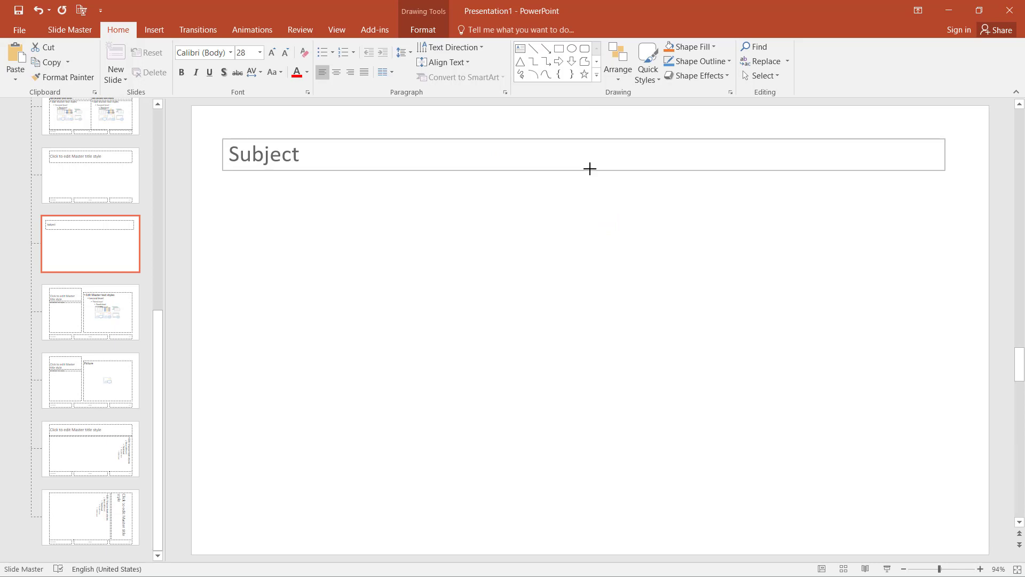
left_click(565, 264)
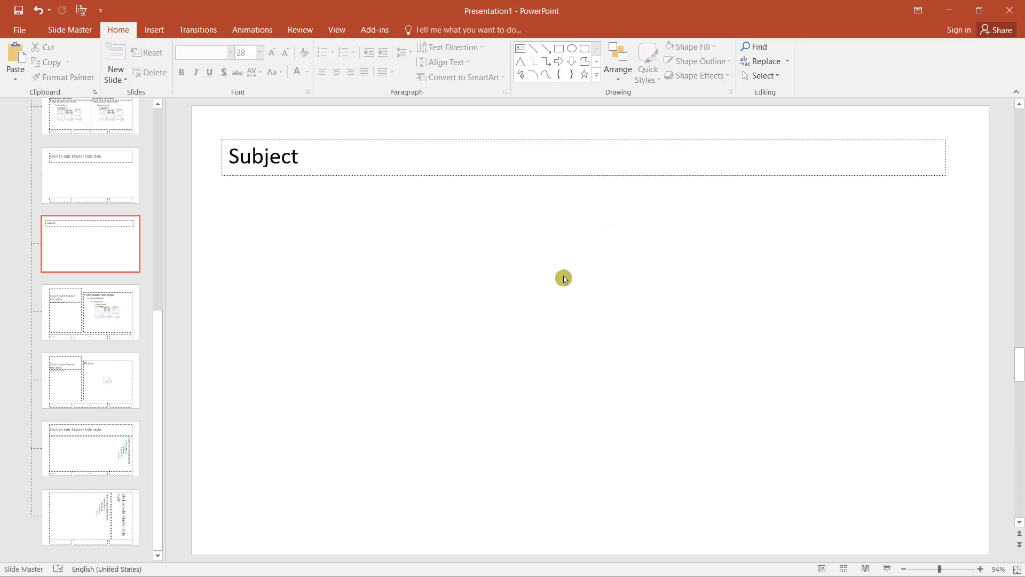
left_click(478, 143)
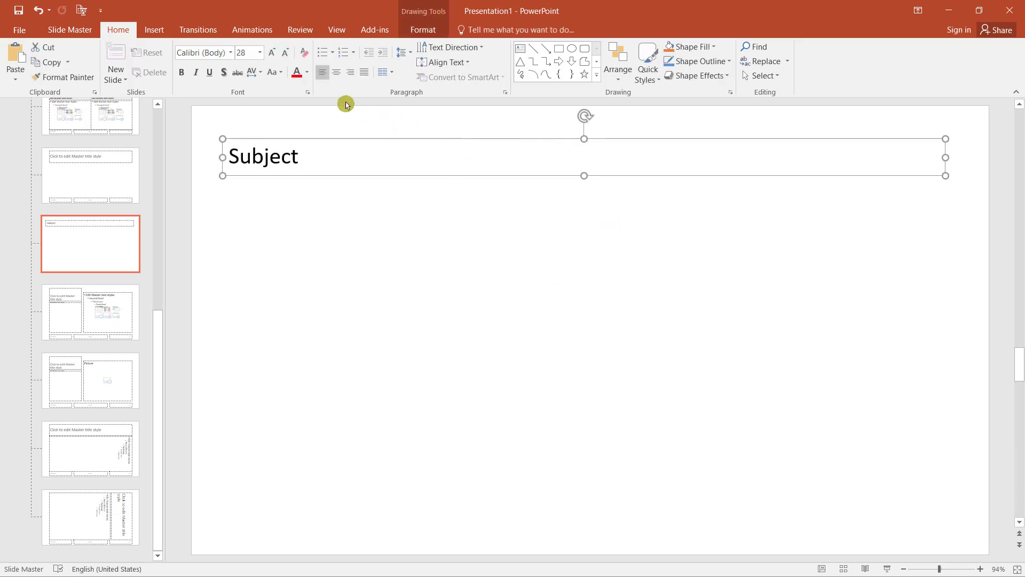
left_click(336, 74)
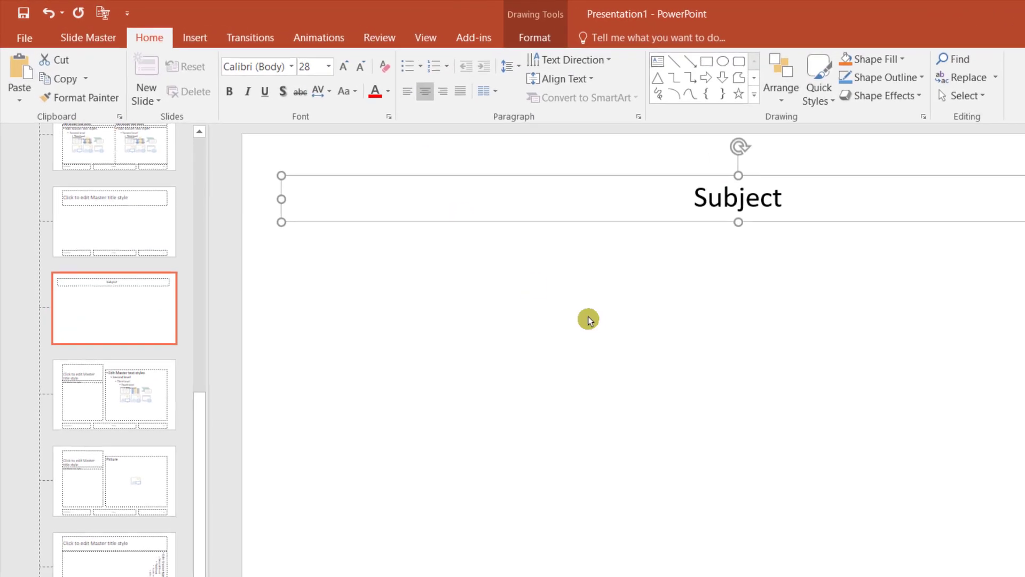
left_click(470, 254)
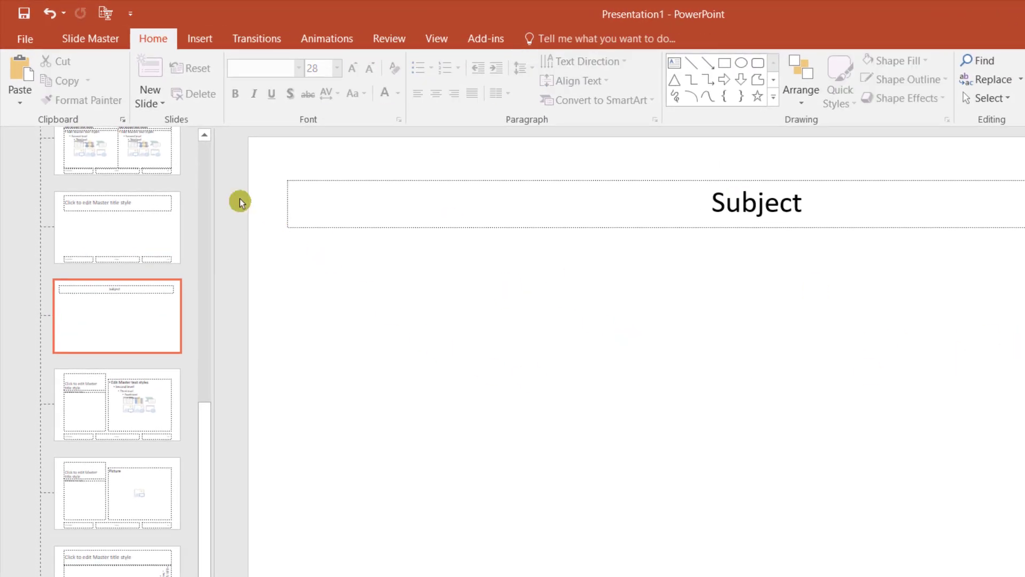
Step: Insert a full-width text placeholder below the Subject box and clear its sample text
left_click(95, 47)
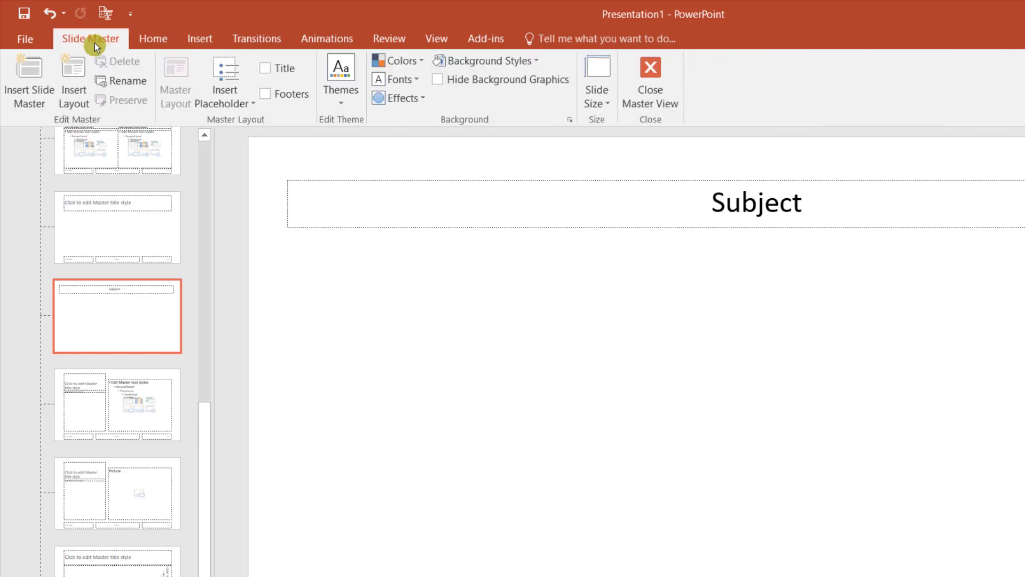
left_click(238, 111)
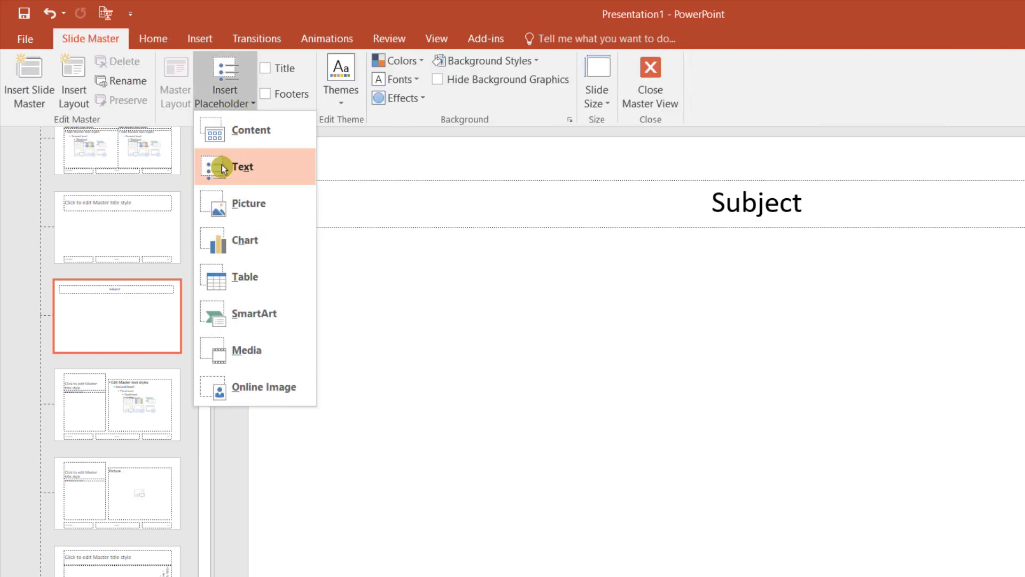
left_click(259, 168)
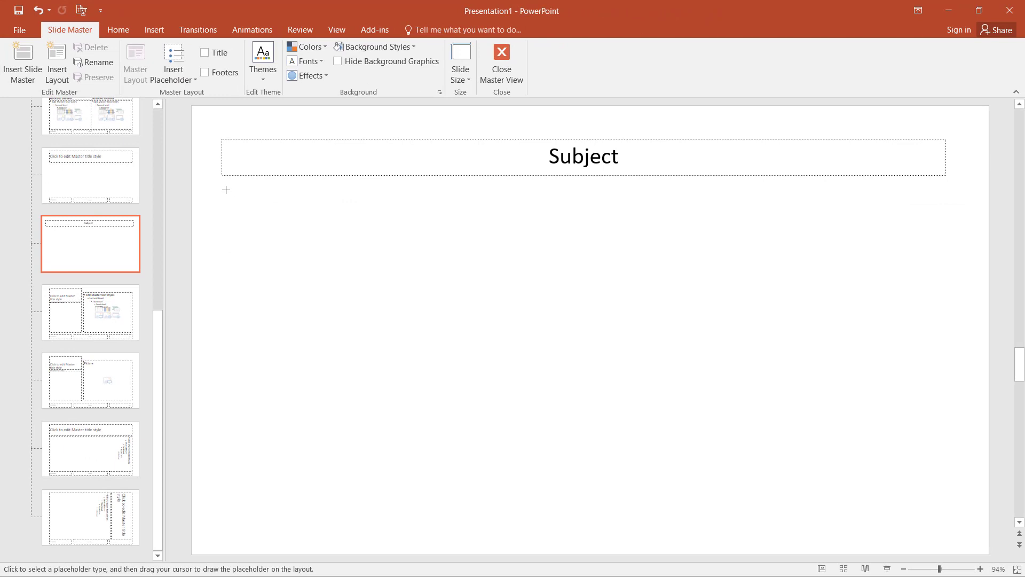
left_click_drag(226, 189, 945, 248)
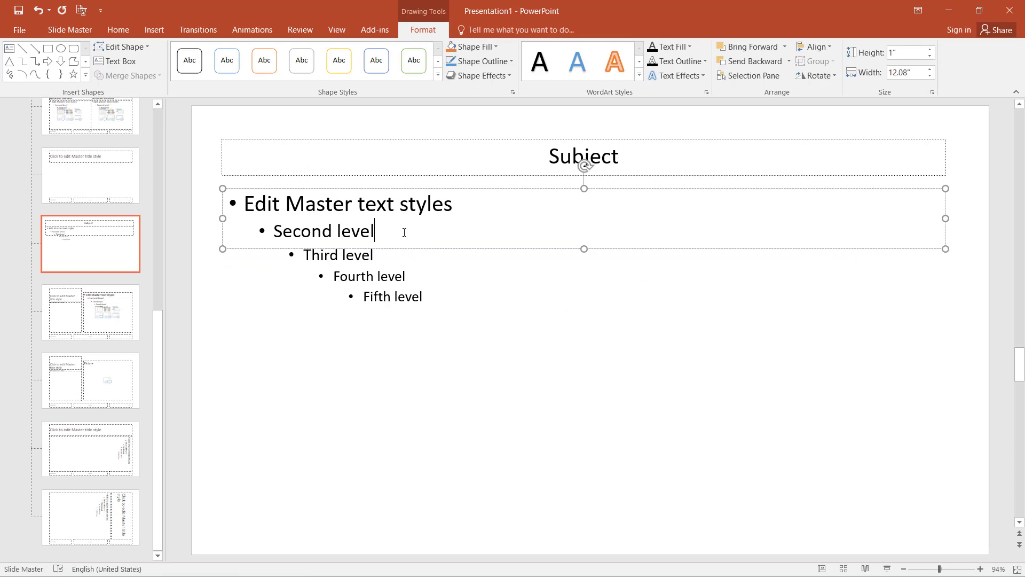
key("ctrl+a")
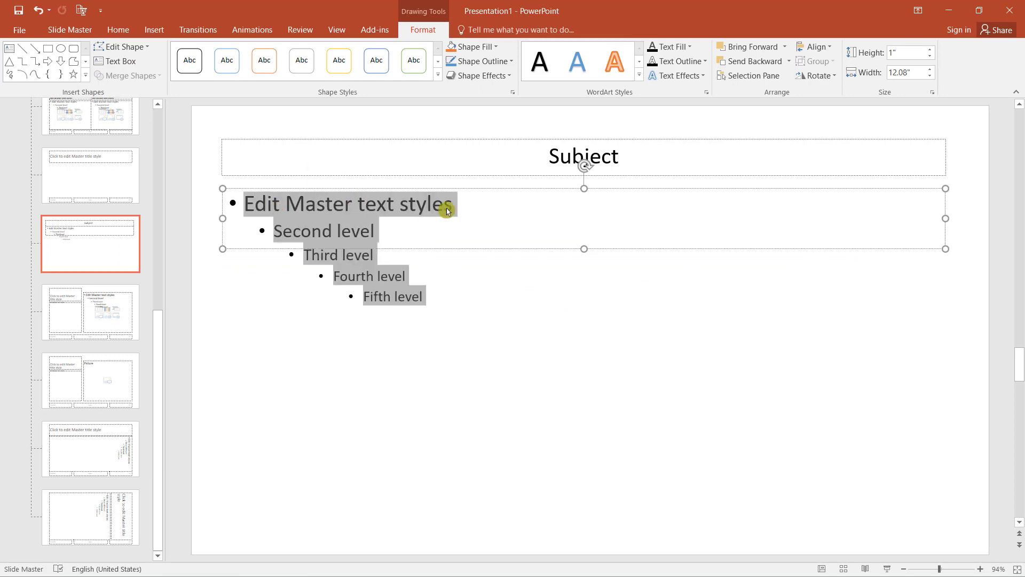
key("Delete")
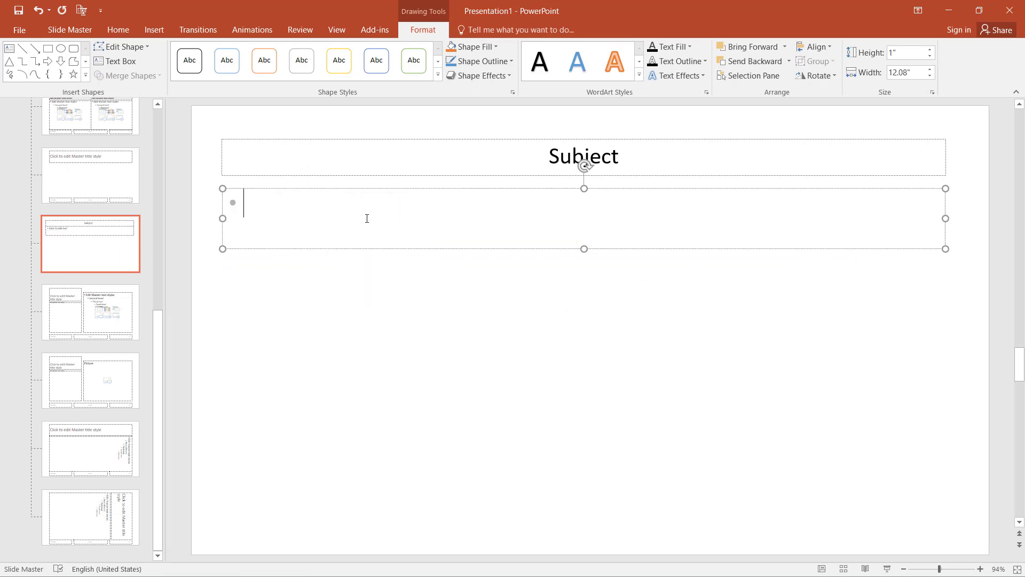
Step: Remove the bullet and enter the prompt 'Type your Question here ?'
left_click(118, 29)
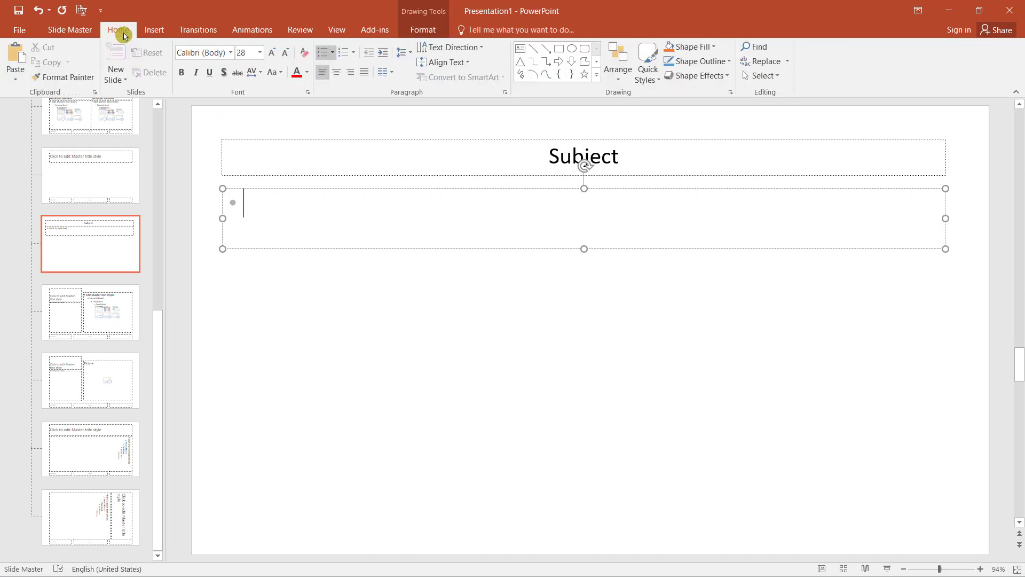
left_click(332, 52)
left_click(342, 92)
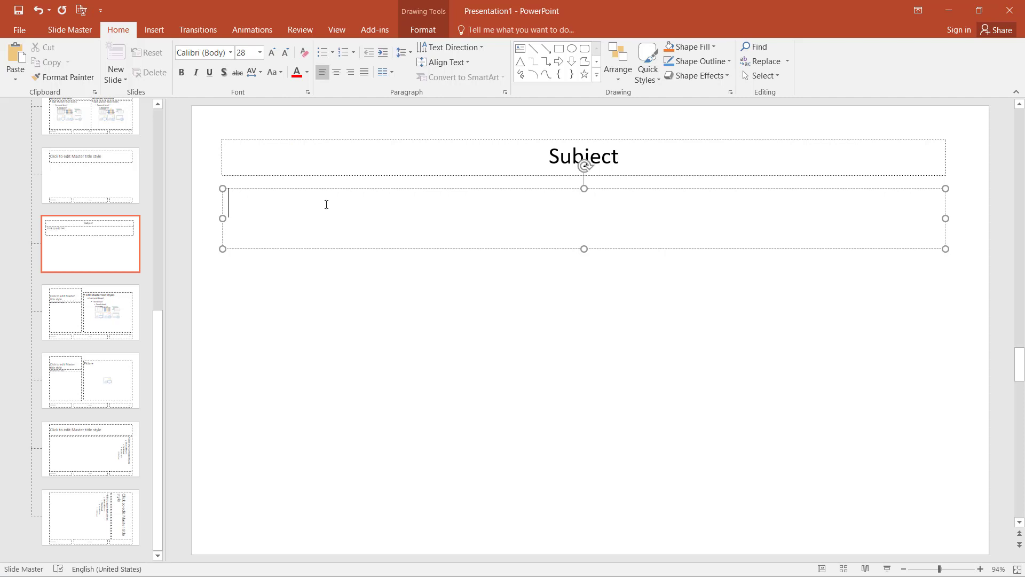
left_click(439, 81)
left_click(413, 303)
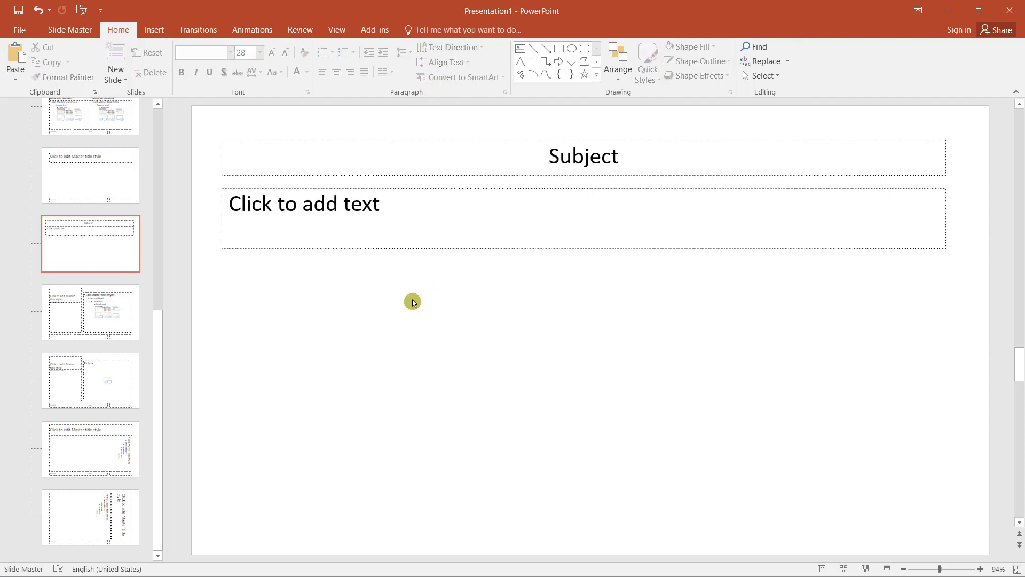
left_click(402, 208)
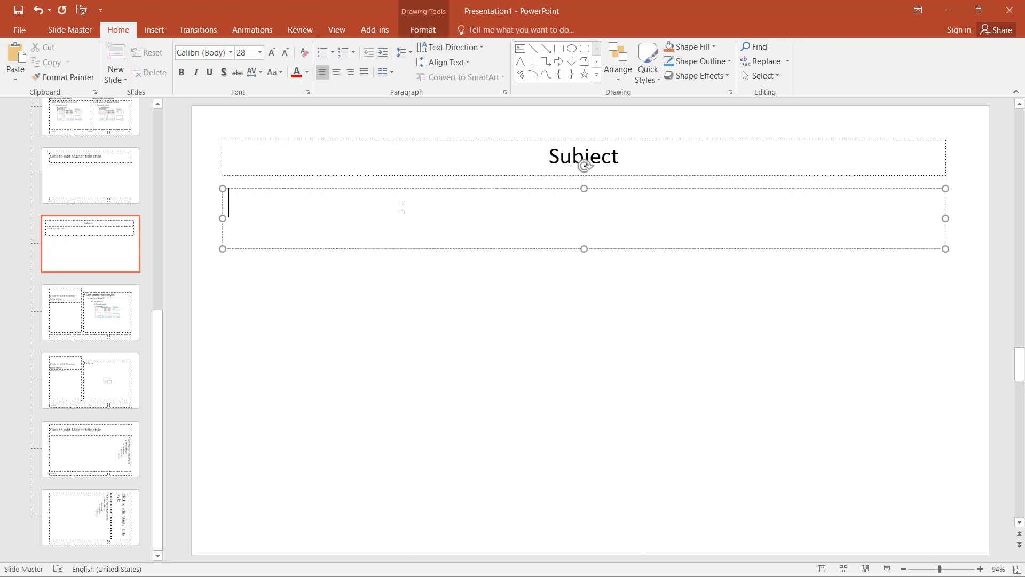
type("Type your Question here ?")
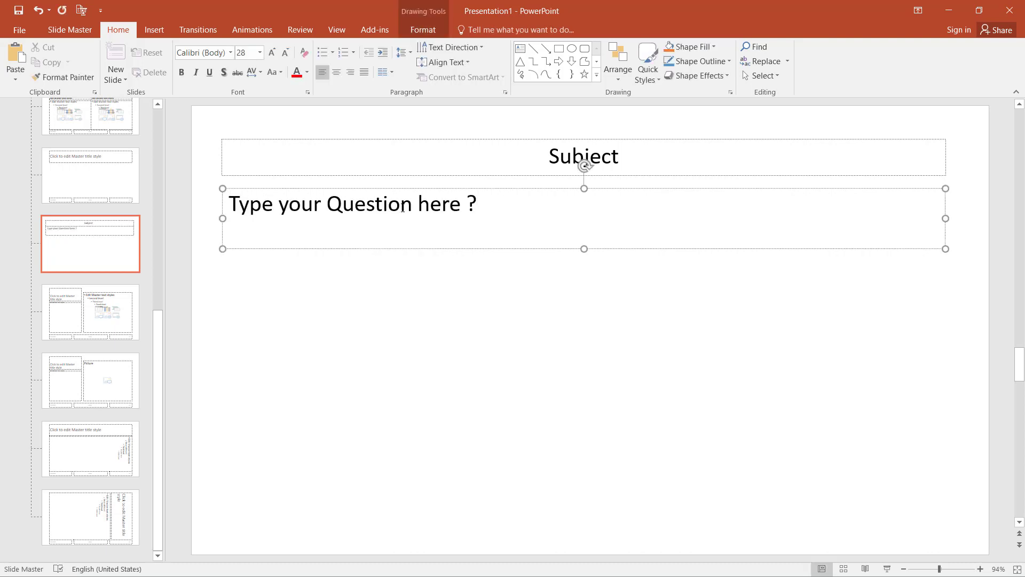
left_click(433, 286)
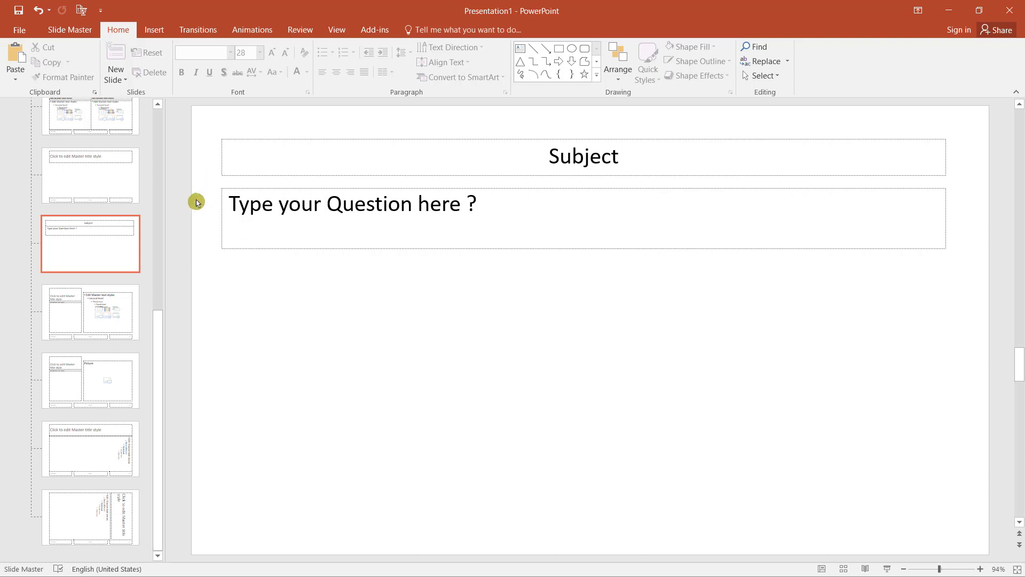
left_click(284, 190)
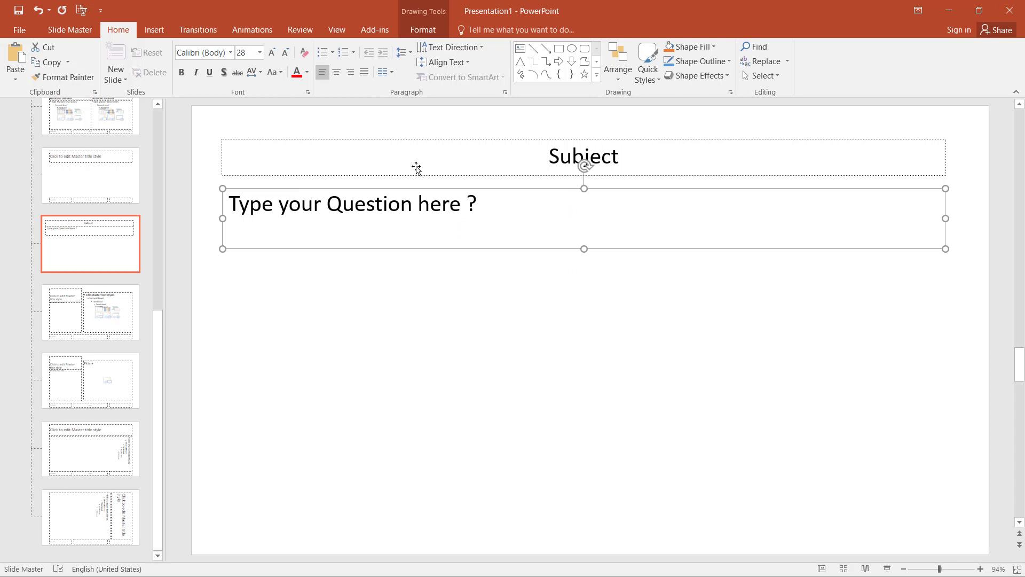
Step: Give the question placeholder an Appear entrance and a Brush Color emphasis, then show the Animation Pane
left_click(243, 31)
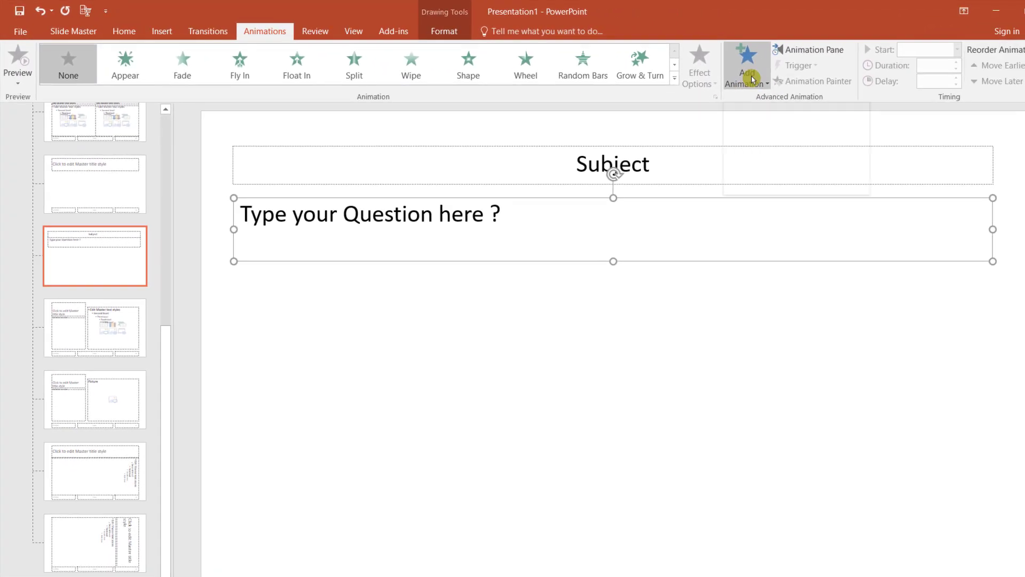
left_click(753, 79)
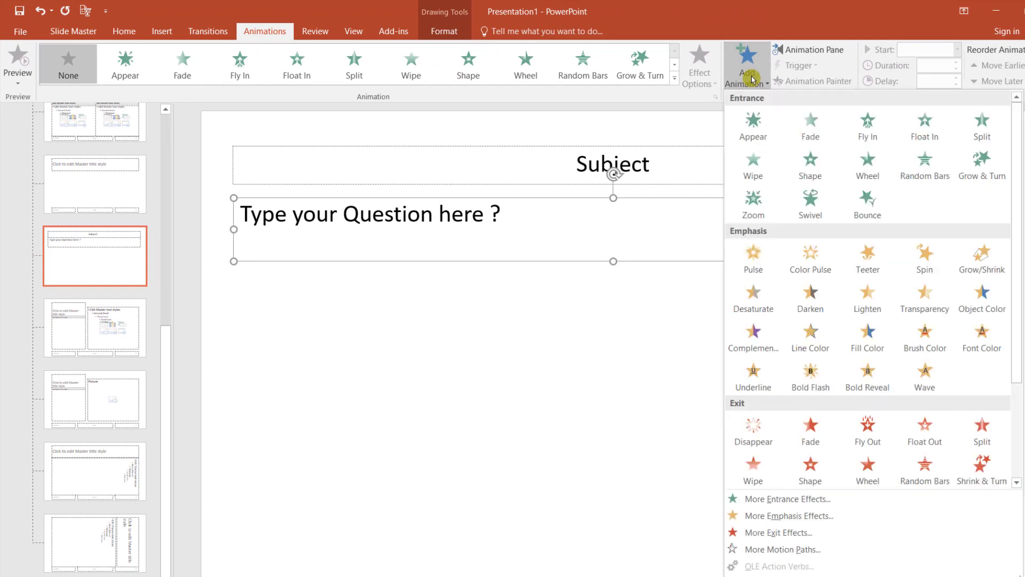
left_click(770, 131)
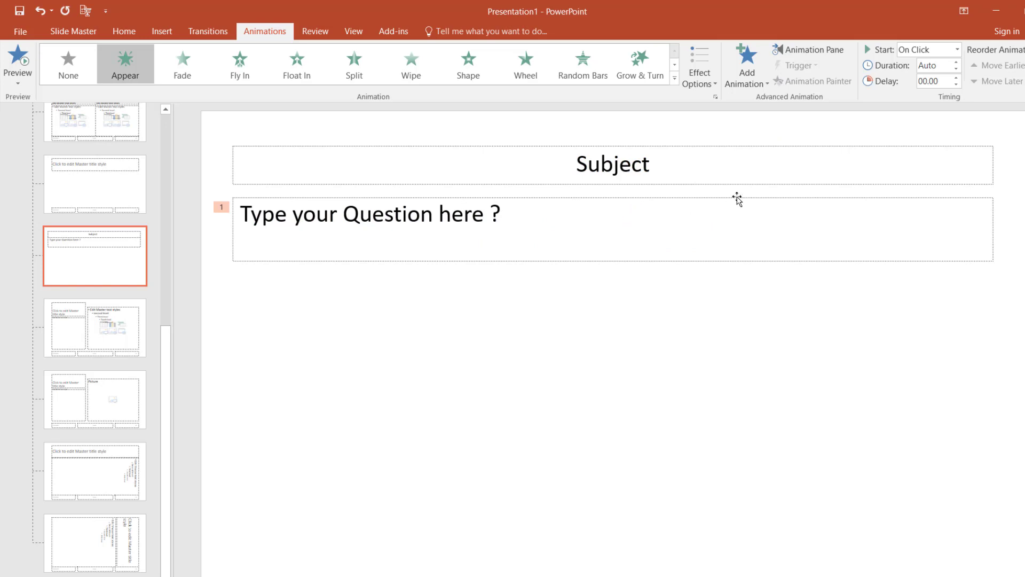
left_click(752, 85)
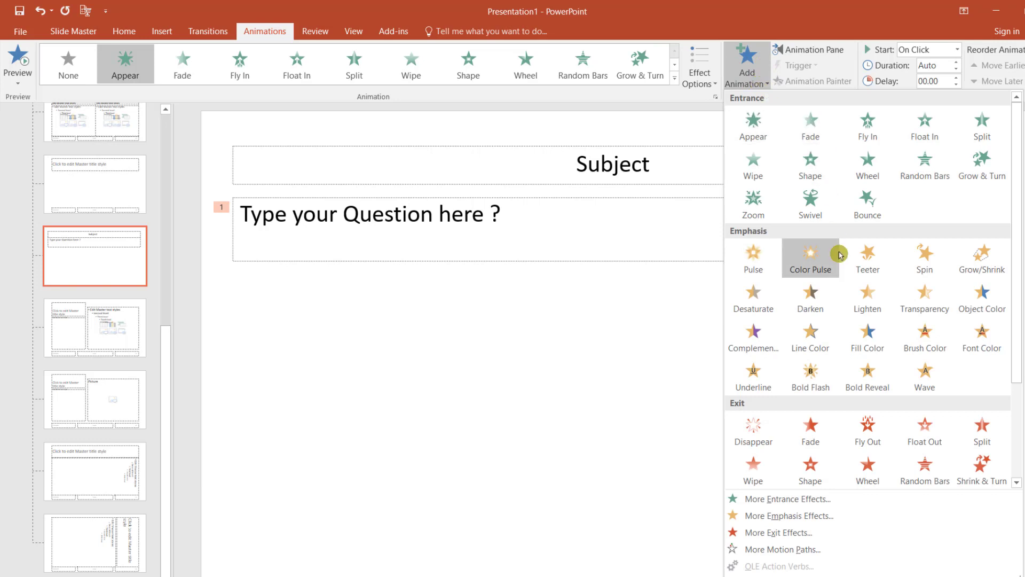
left_click(921, 344)
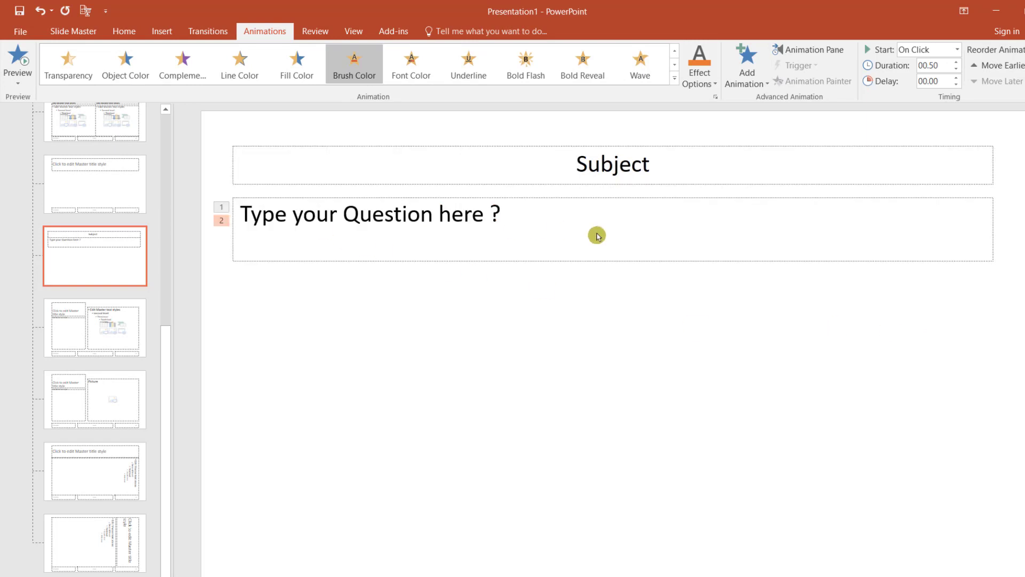
left_click(807, 51)
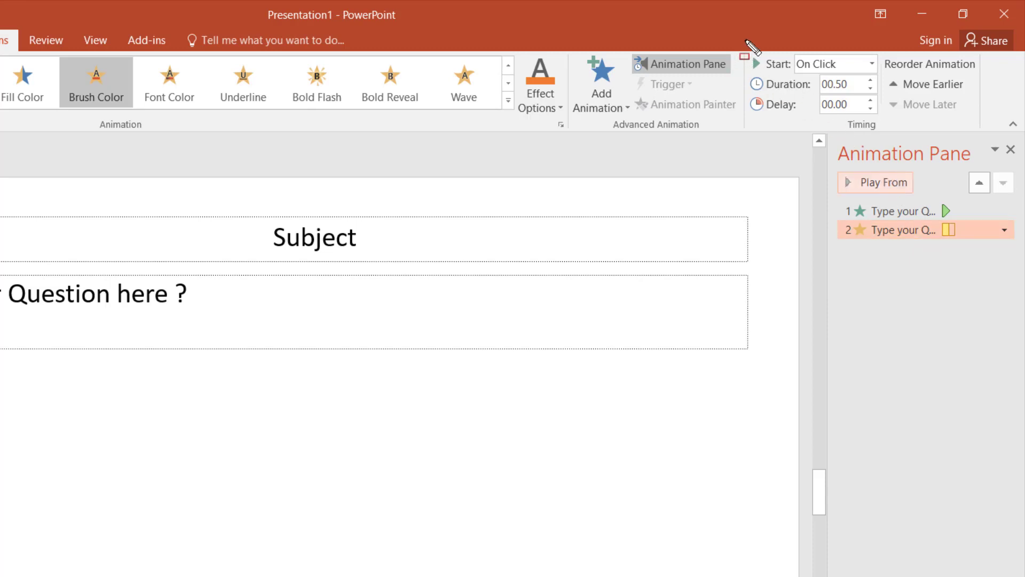
Step: Set the Appear animation to start With Previous and Brush Color to start After Previous
left_click_drag(746, 40, 898, 137)
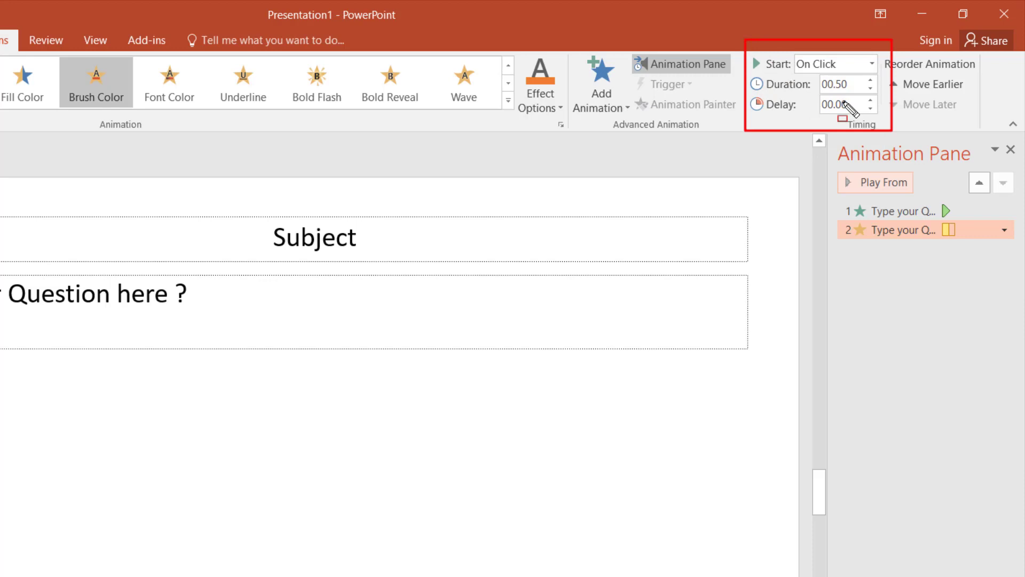
left_click(874, 213)
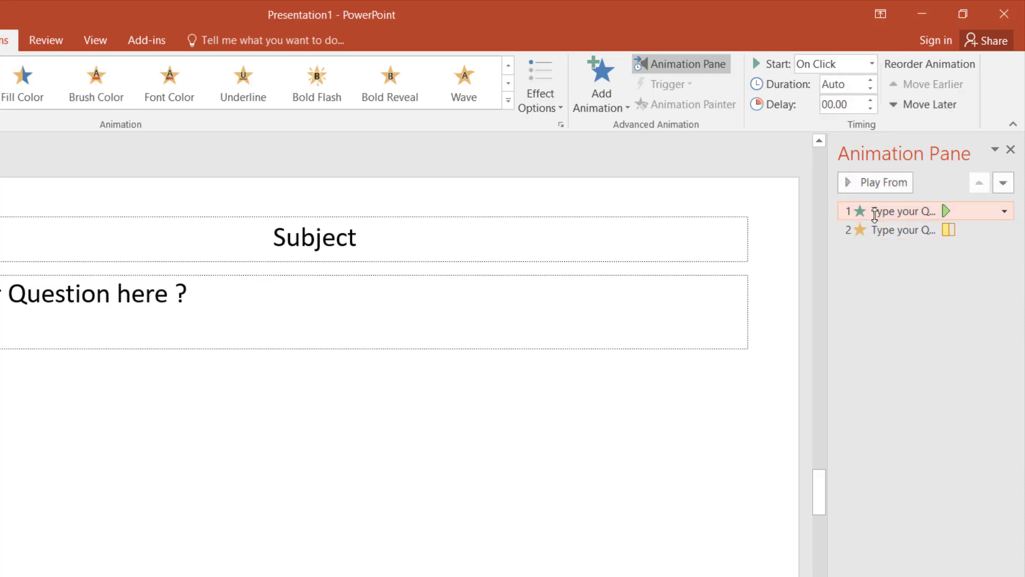
left_click(873, 65)
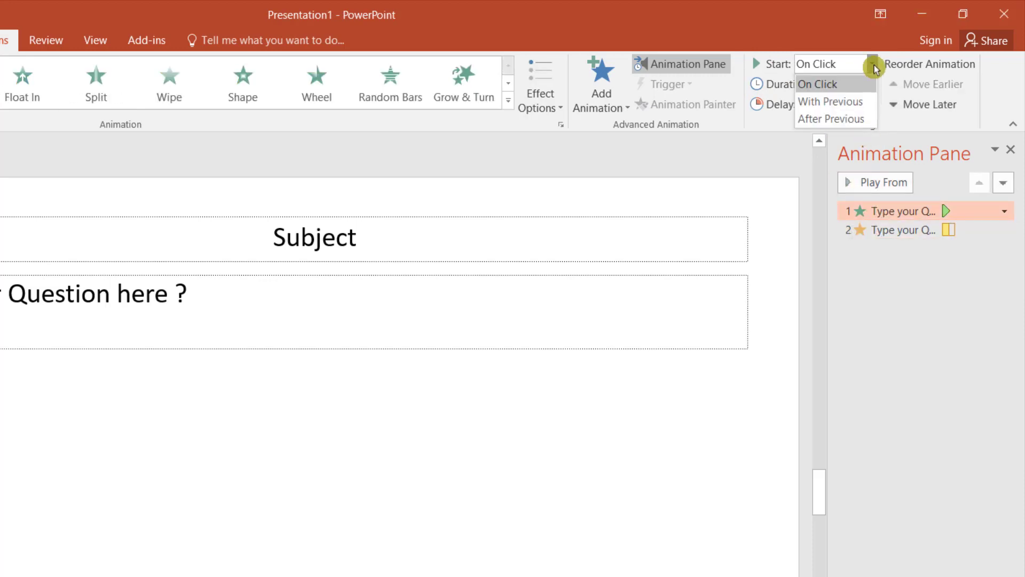
left_click(847, 108)
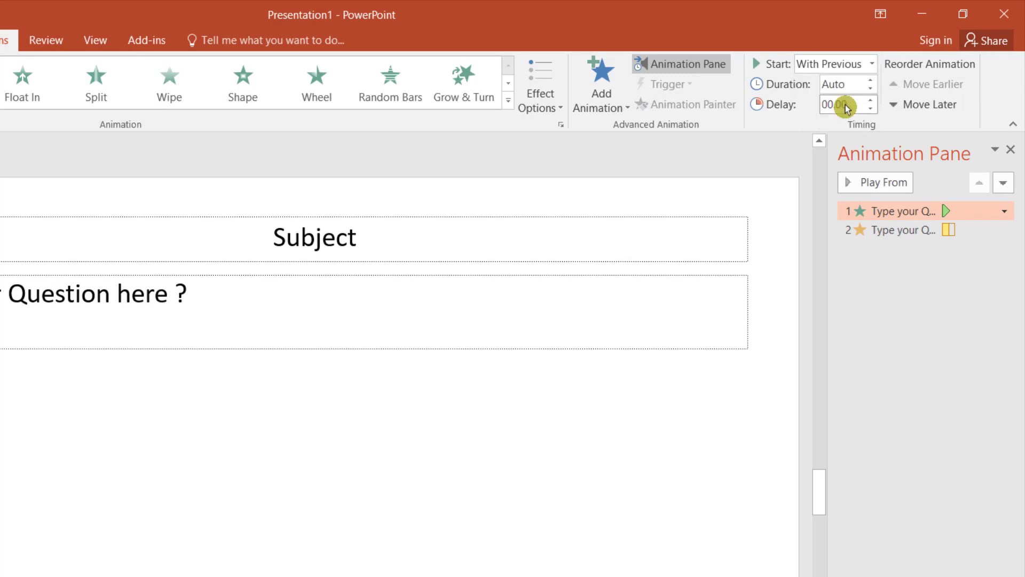
left_click(892, 229)
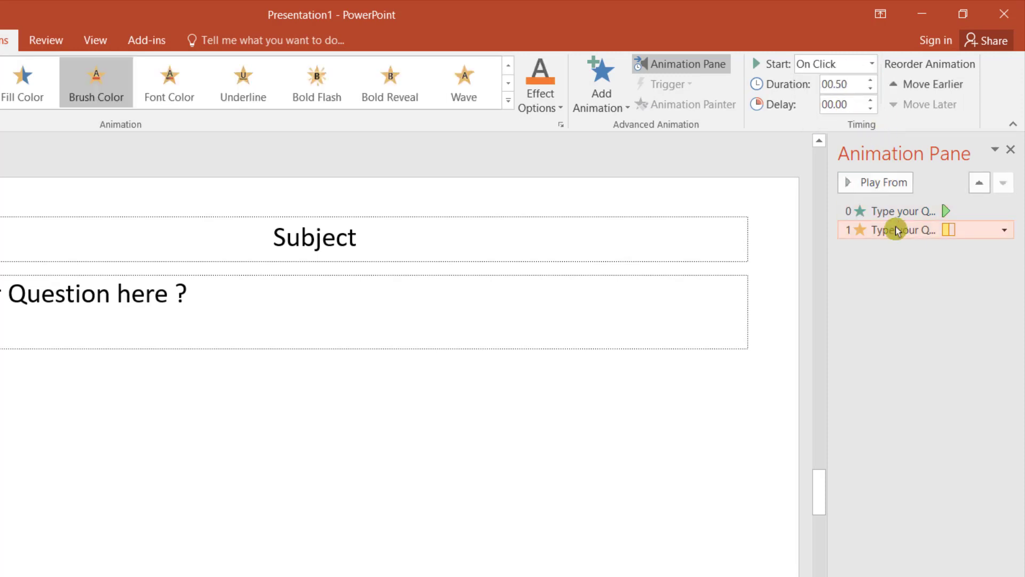
left_click(874, 69)
left_click(855, 118)
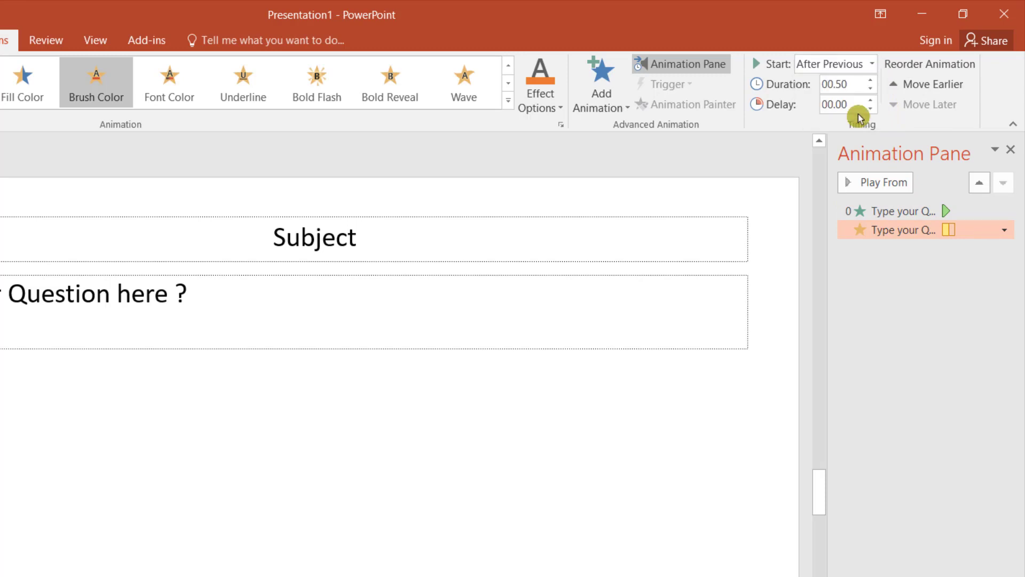
Step: Raise the Brush Color emphasis delay to 01.00
left_click(899, 209)
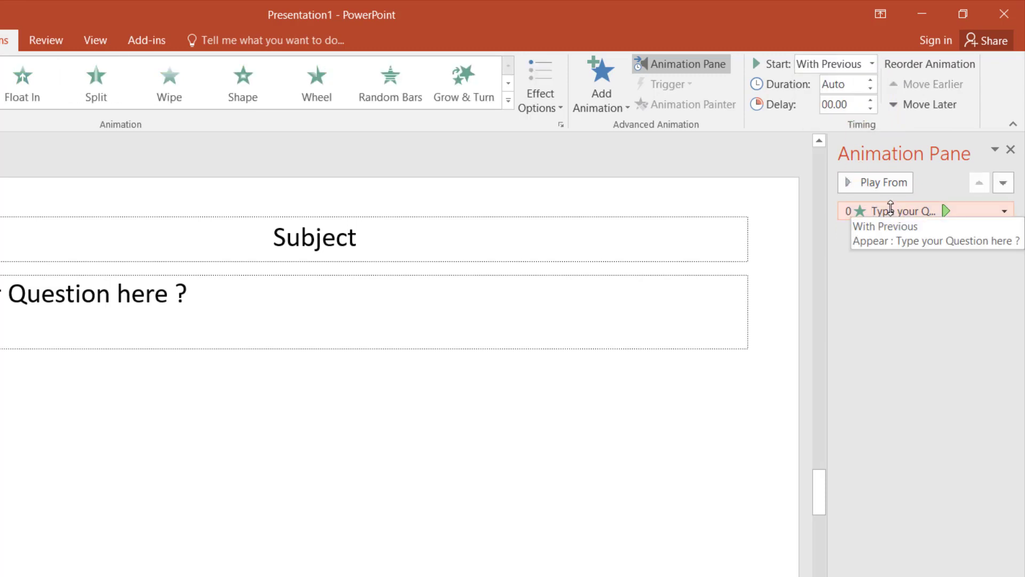
left_click(955, 273)
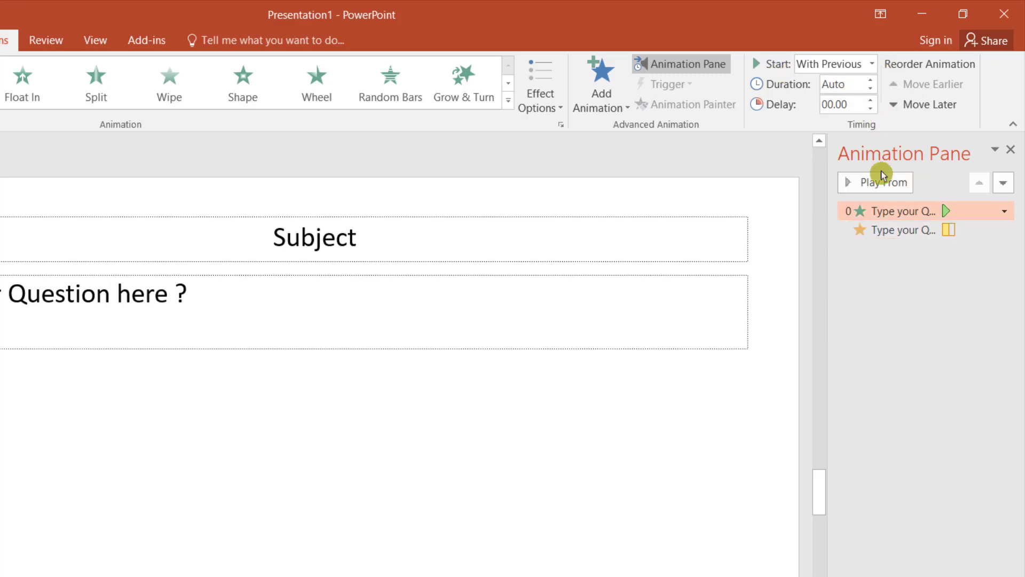
left_click(918, 231)
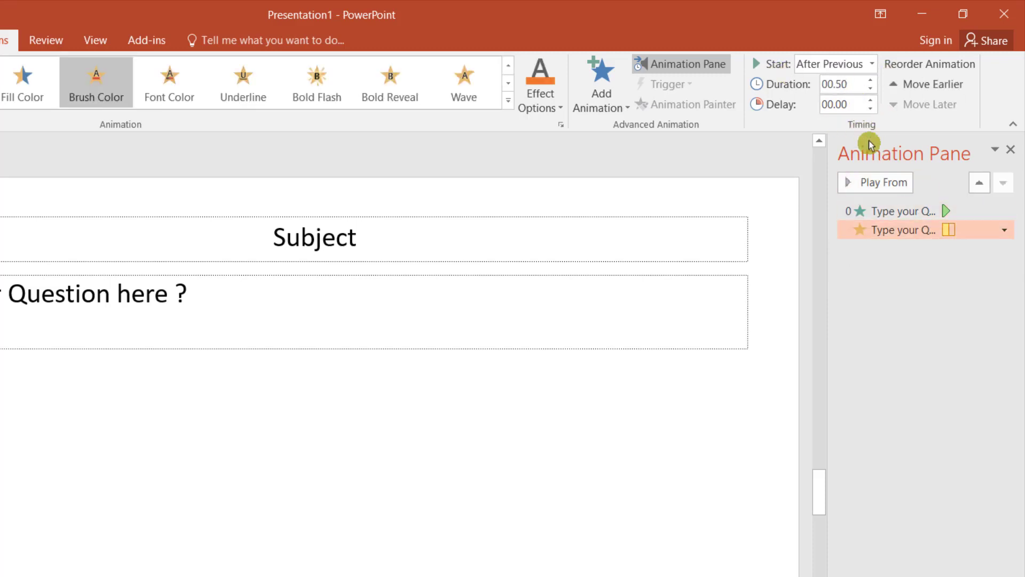
left_click(868, 99)
left_click(868, 100)
left_click(868, 100)
left_click(869, 100)
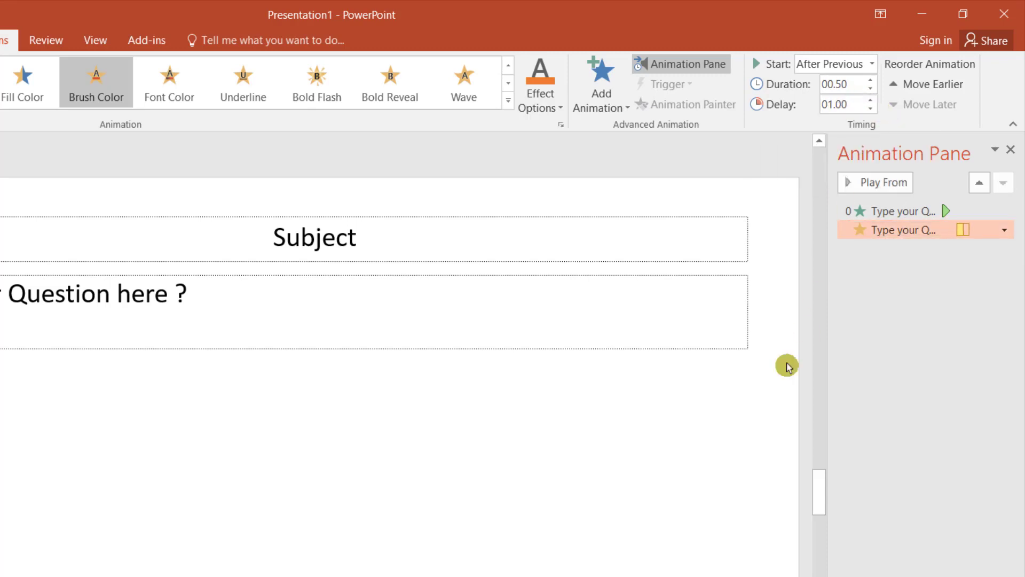
left_click(766, 392)
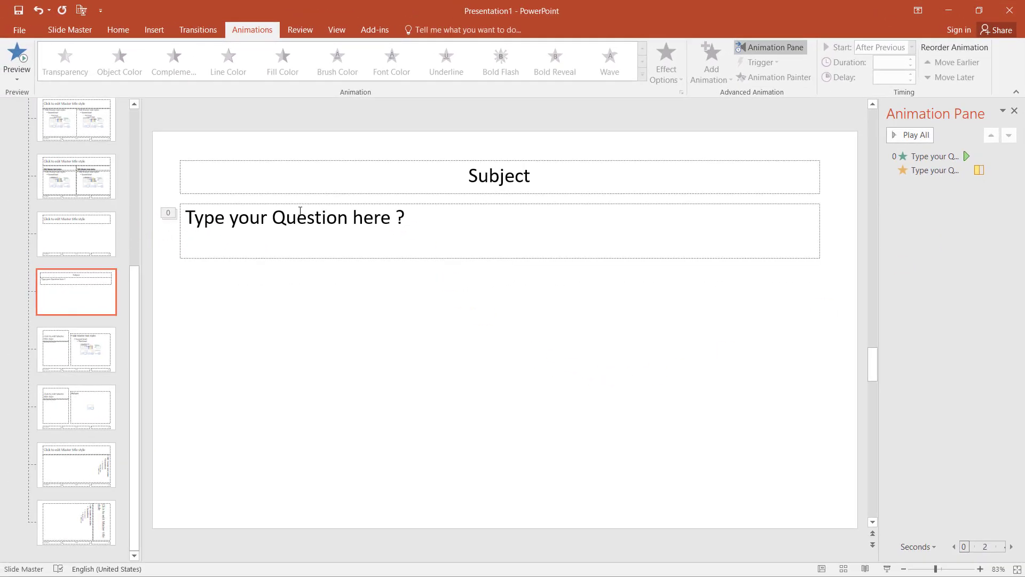
left_click(410, 220)
Step: Colour the question placeholder's text Light Blue from the Standard Colors
mouse_move(405, 213)
left_mouse_down()
mouse_move(230, 217)
mouse_move(198, 203)
left_mouse_up()
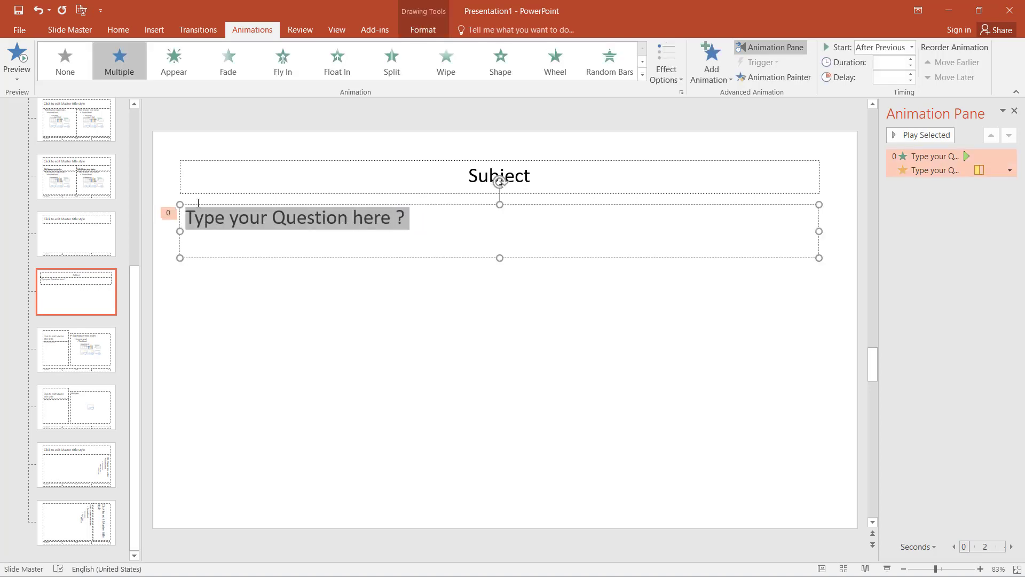
left_click(118, 30)
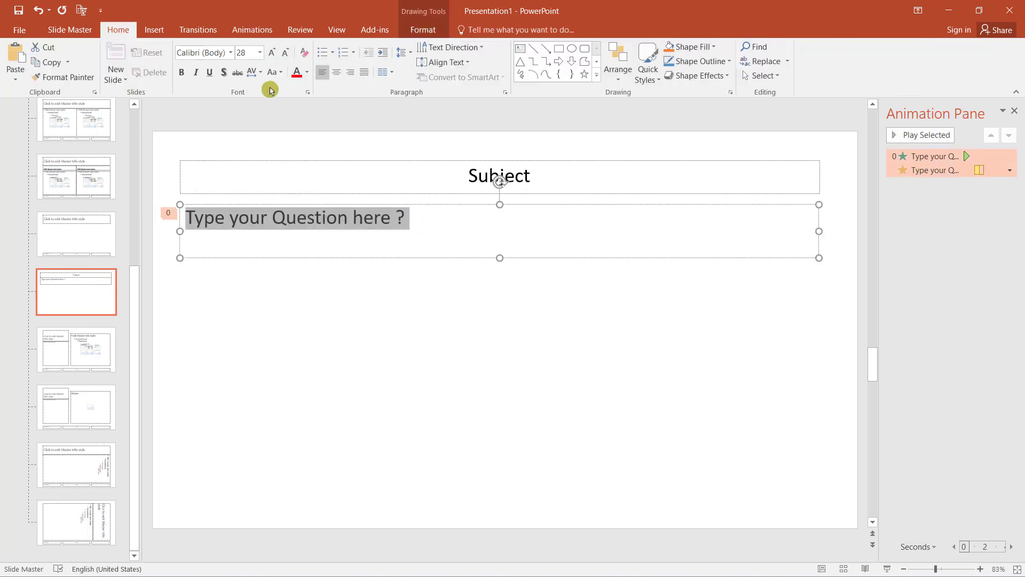
left_click(308, 75)
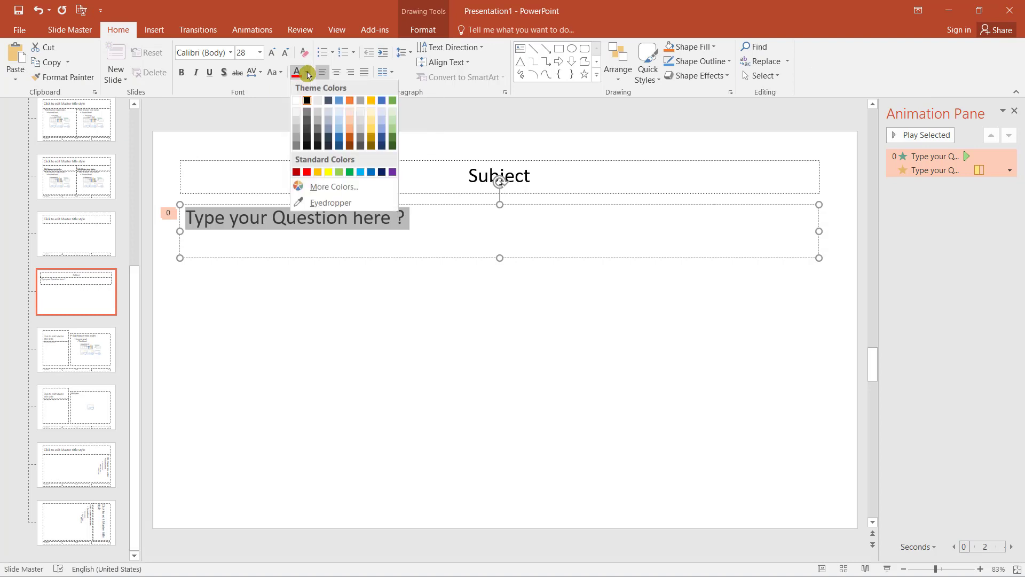
left_click(360, 173)
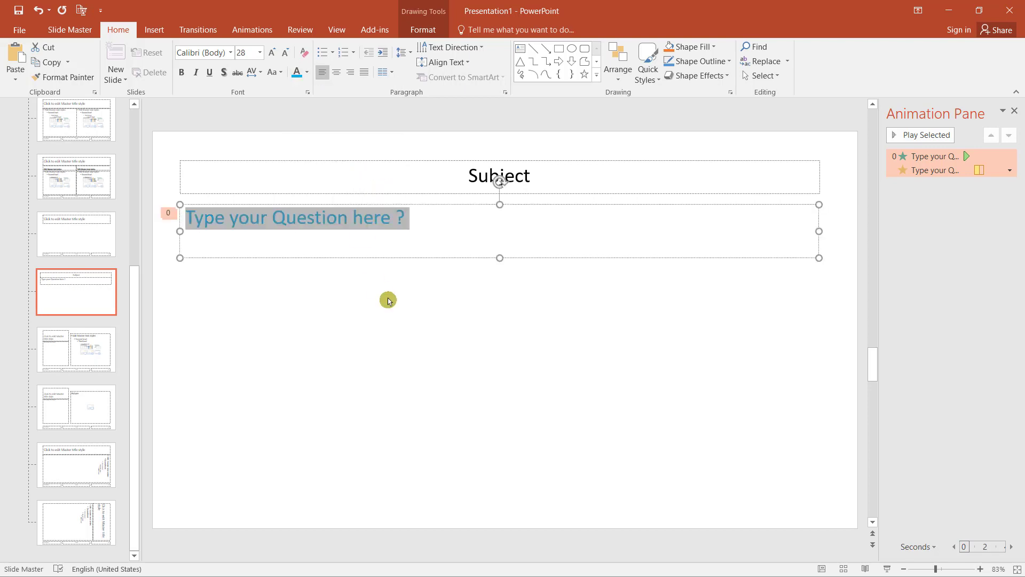
left_click(421, 326)
left_click(931, 170)
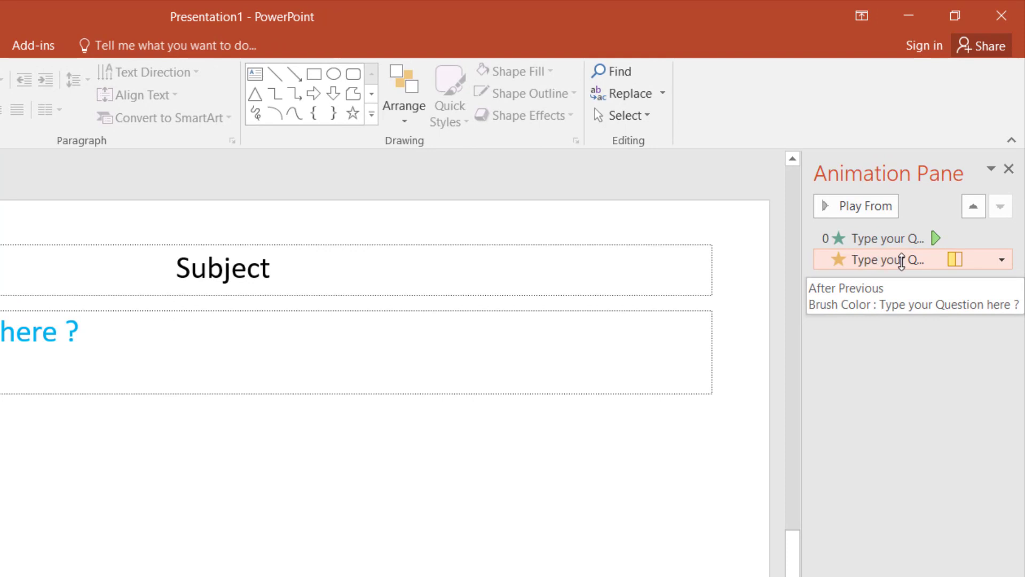
Step: Set the Brush Color effect to paint in standard red with 25% delay between letters
left_click(1001, 260)
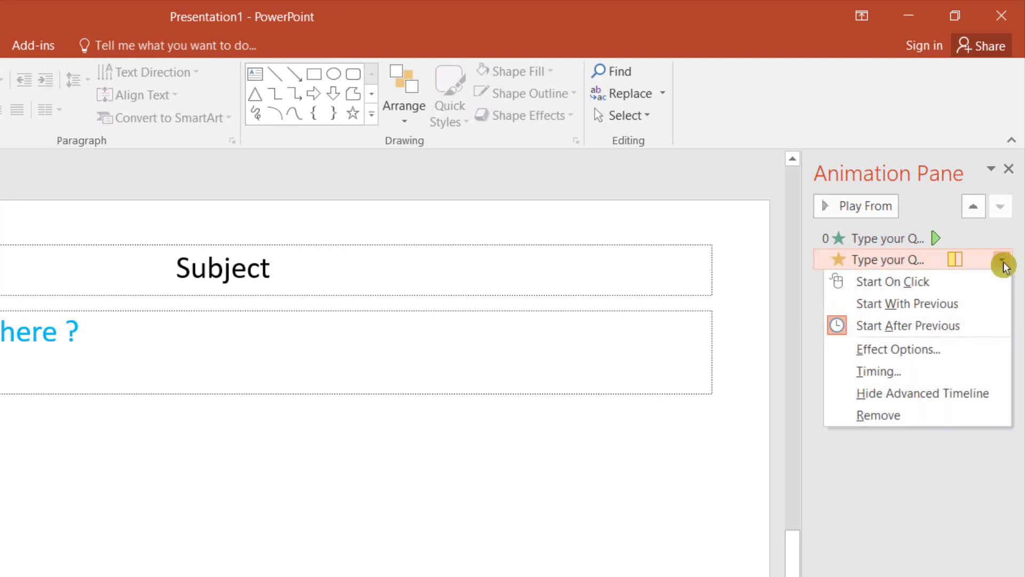
left_click(917, 350)
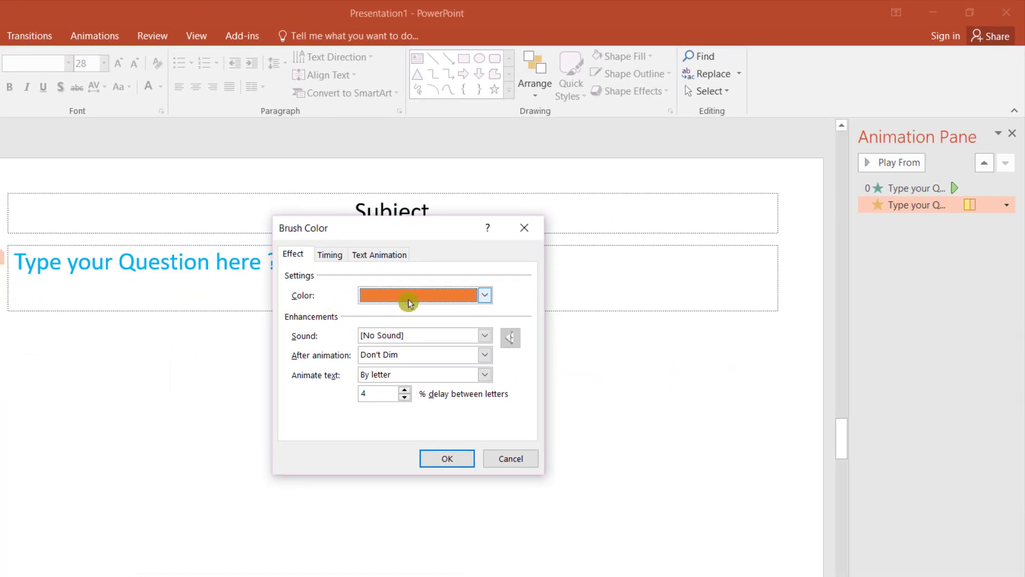
left_click(409, 302)
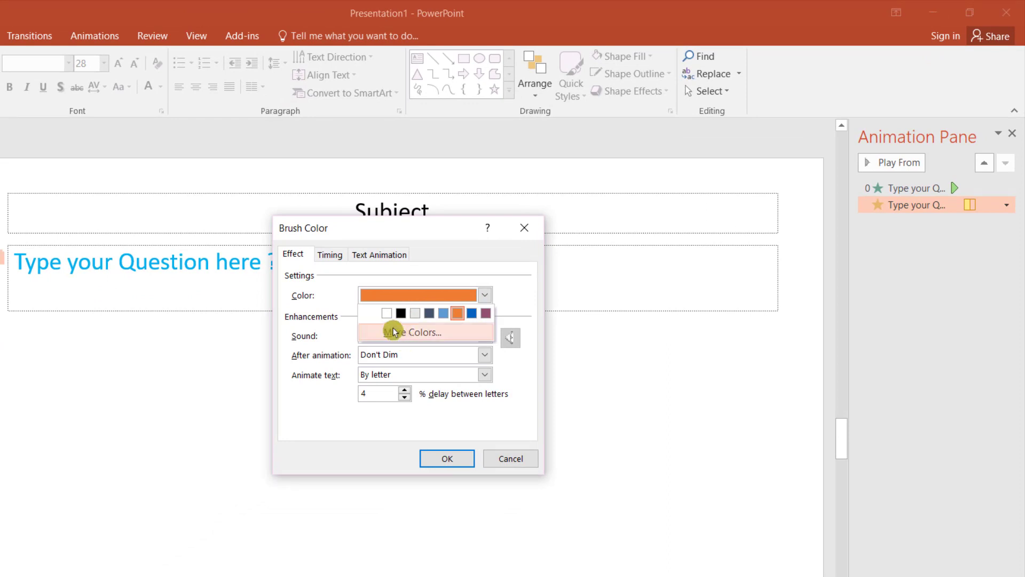
left_click(430, 332)
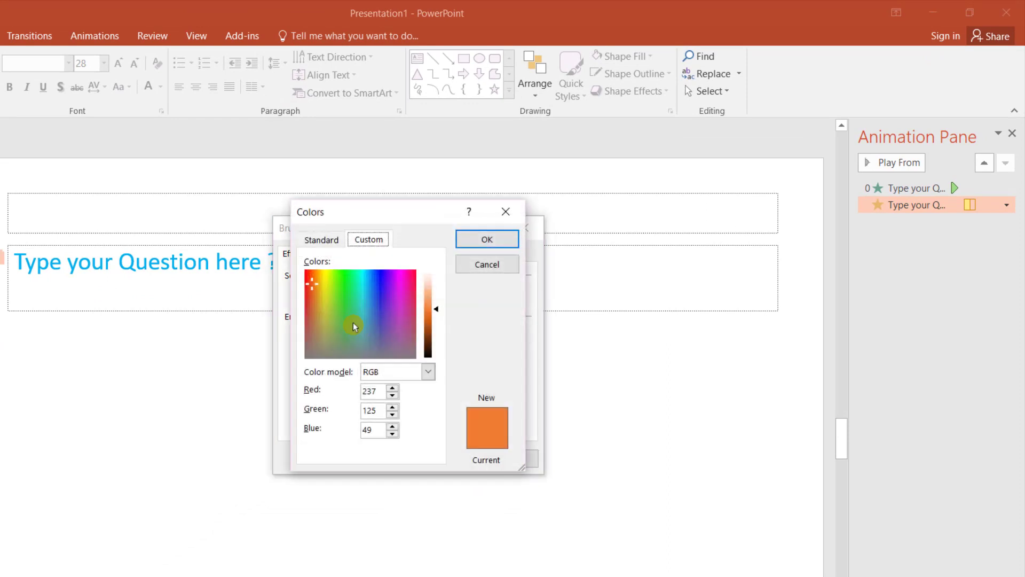
left_click(323, 241)
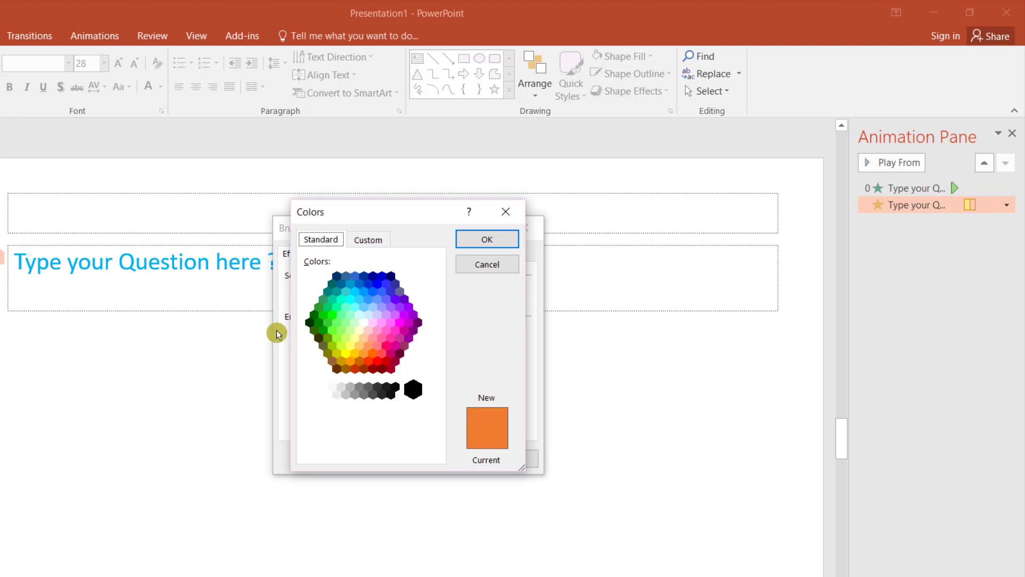
left_click(368, 363)
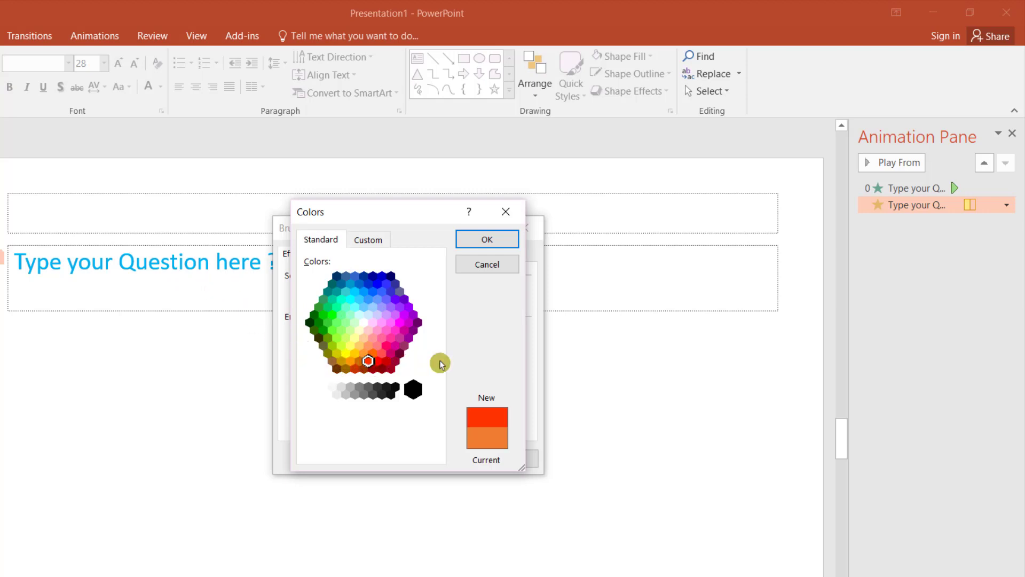
left_click(487, 243)
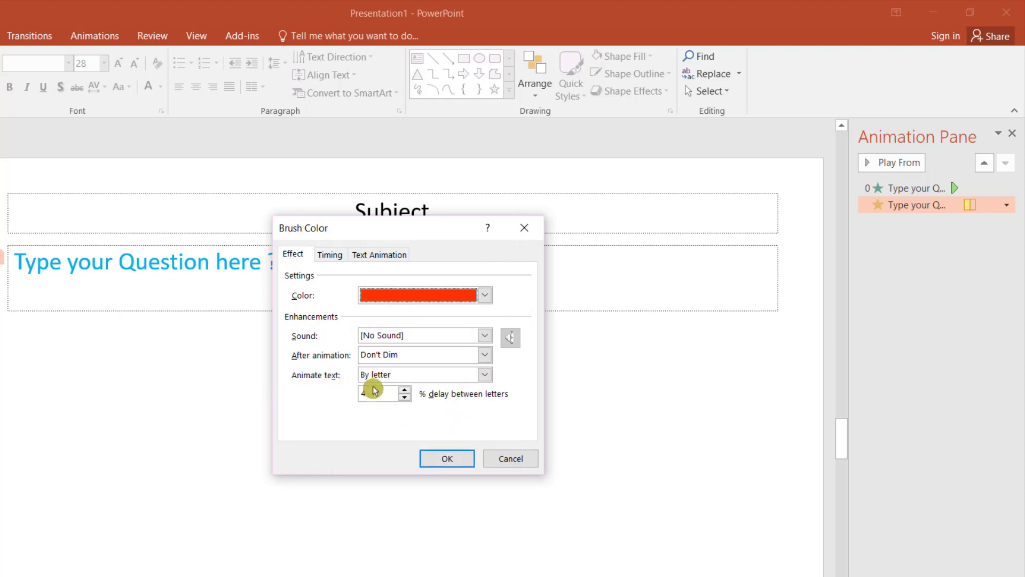
double_click(383, 393)
type("25")
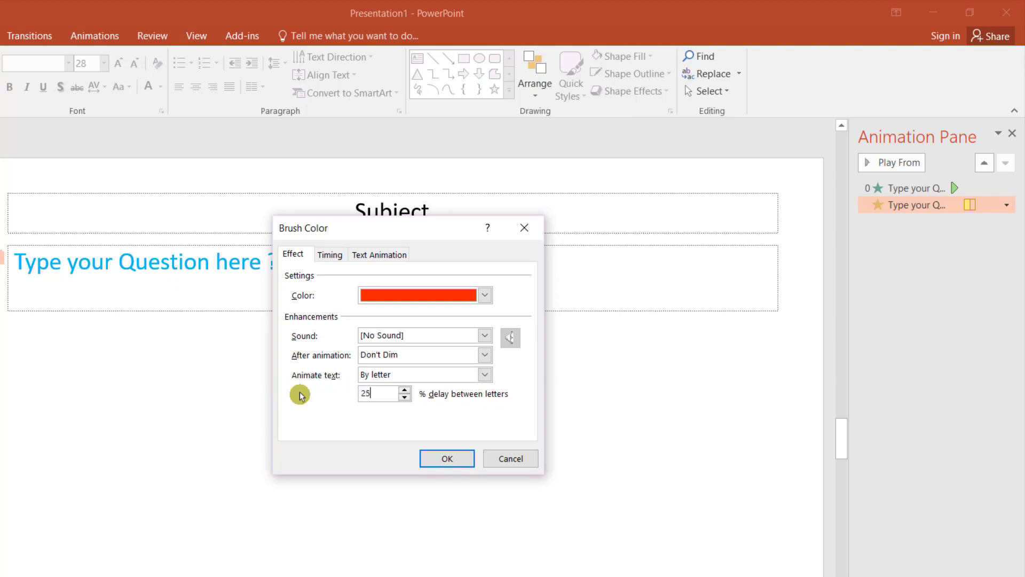
left_click(449, 460)
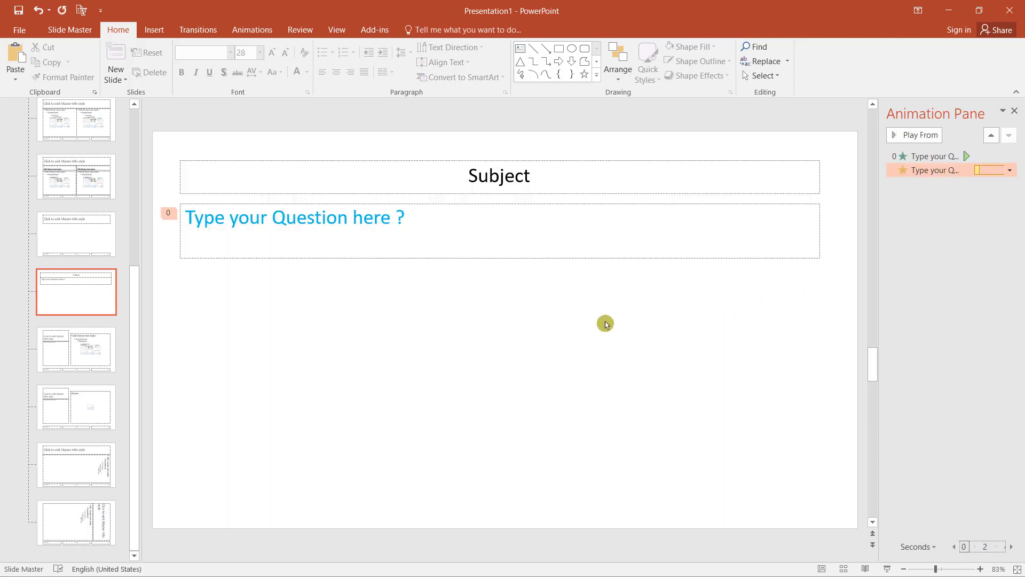
Step: Duplicate the question placeholder below the original, narrow it, and change its text to 'A OPTION'
left_click(432, 204)
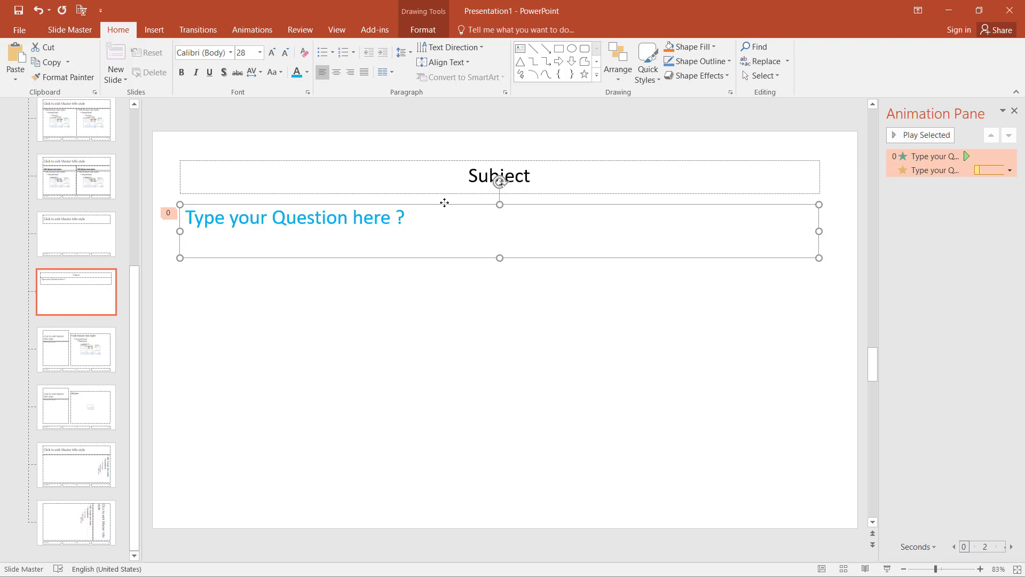
key("ctrl+d")
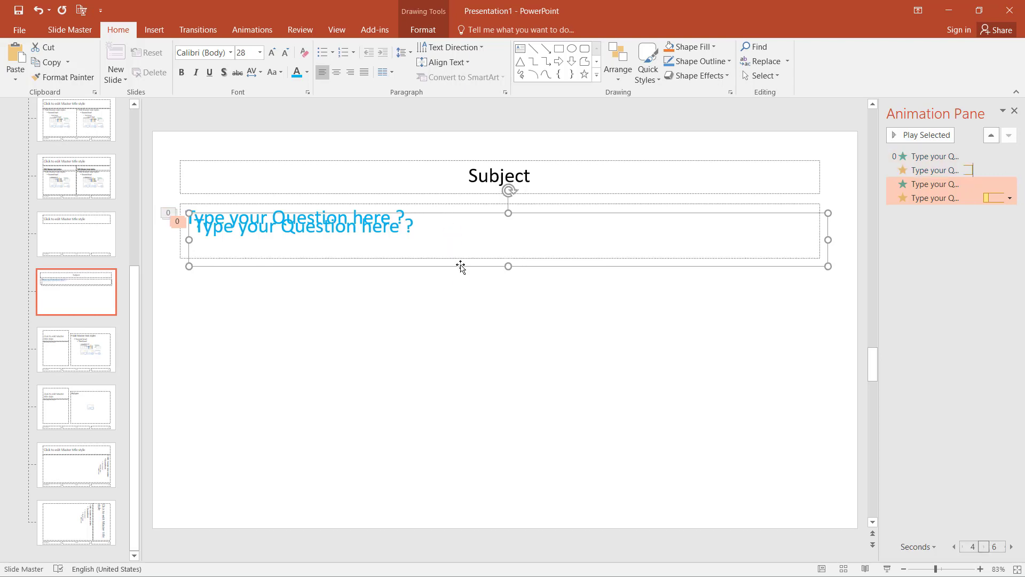
mouse_move(460, 267)
left_mouse_down()
mouse_move(442, 331)
mouse_move(451, 333)
left_mouse_up()
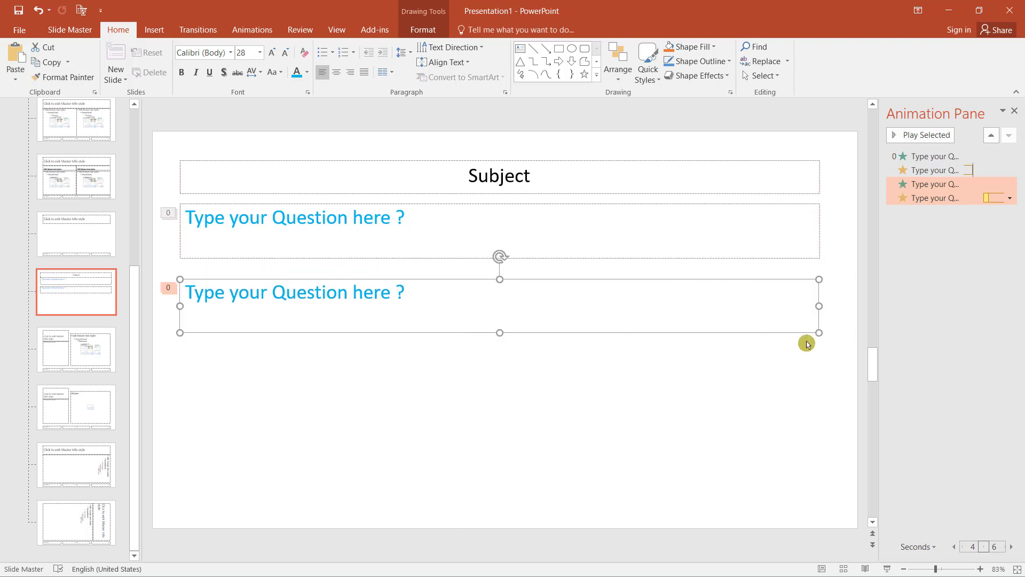
mouse_move(819, 333)
left_mouse_down()
mouse_move(476, 320)
mouse_move(430, 307)
mouse_move(184, 293)
left_mouse_up()
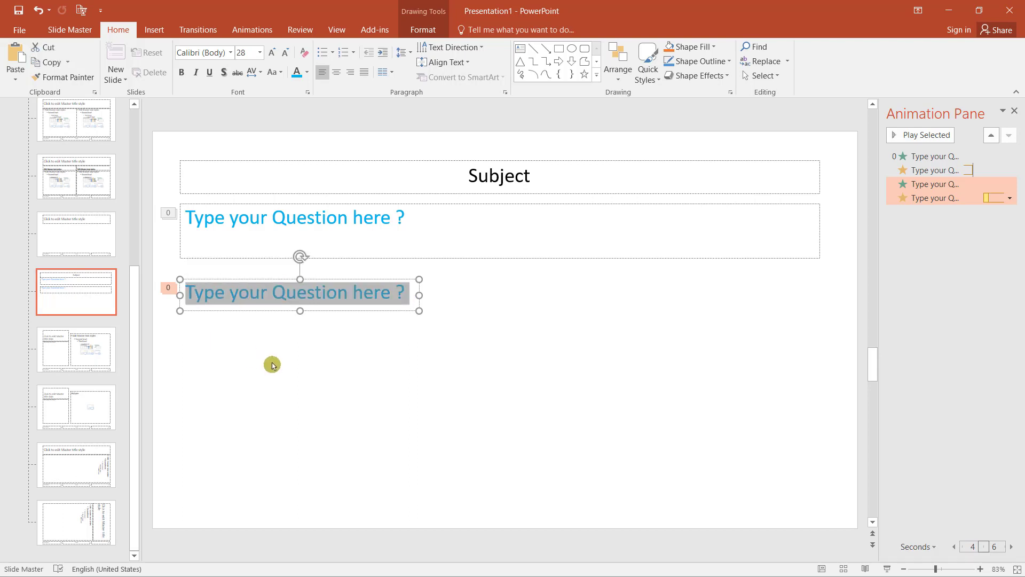
type("A")
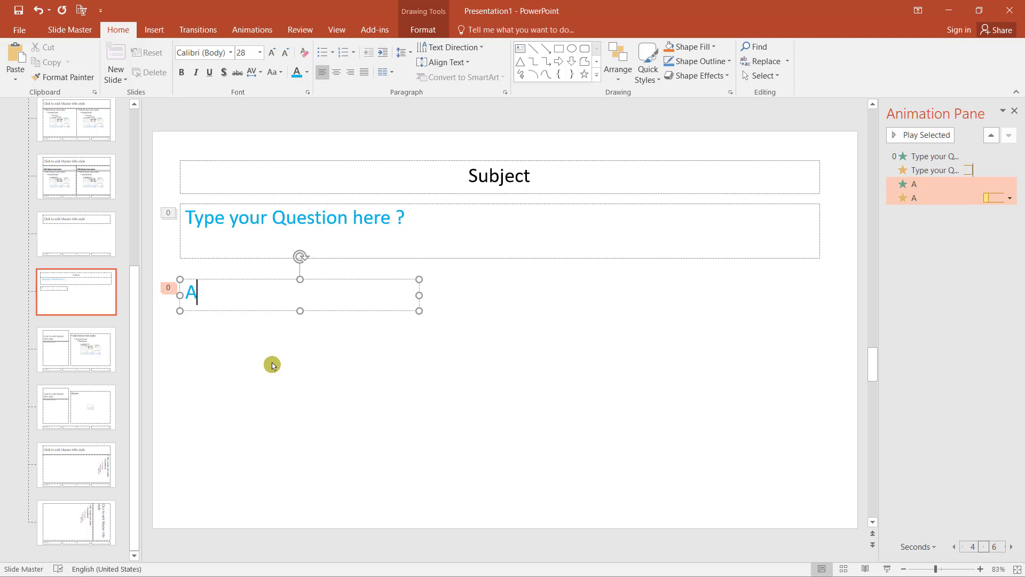
type(" OPTION")
left_click(408, 383)
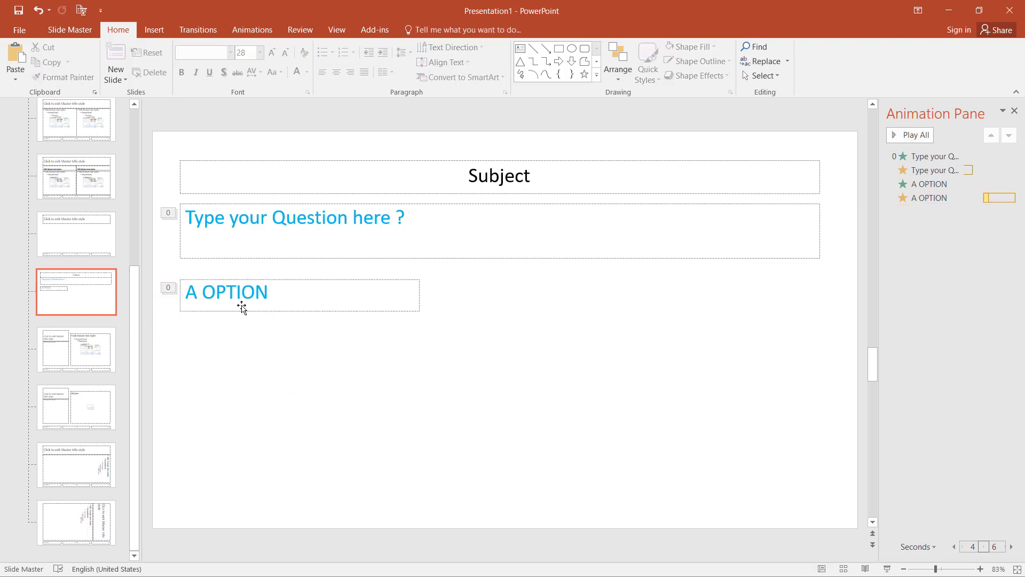
Step: Set the A OPTION animations to start After Previous with a 01.00 delay, then preview all animations
left_click(313, 281)
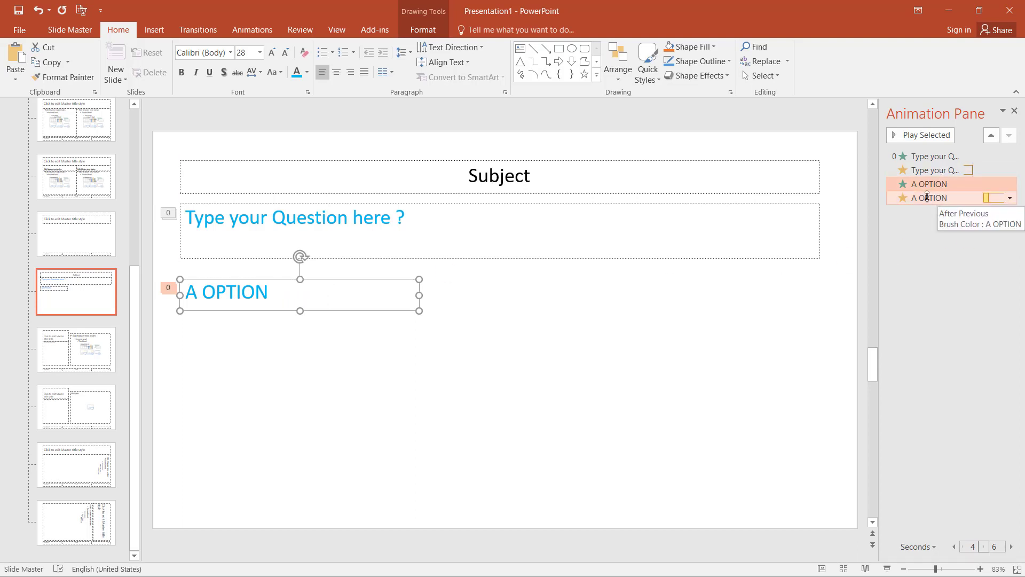
left_click(252, 30)
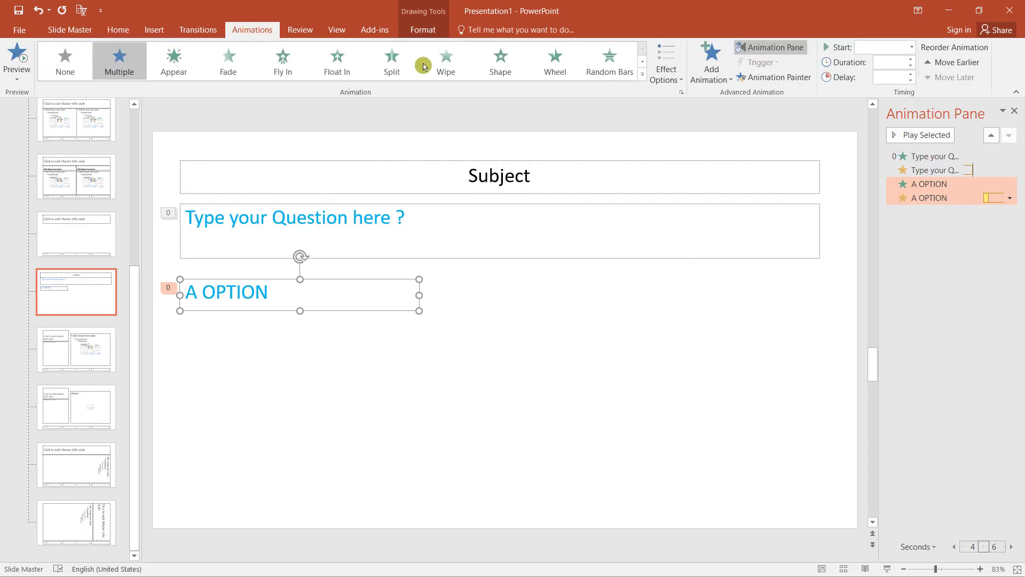
left_click(930, 235)
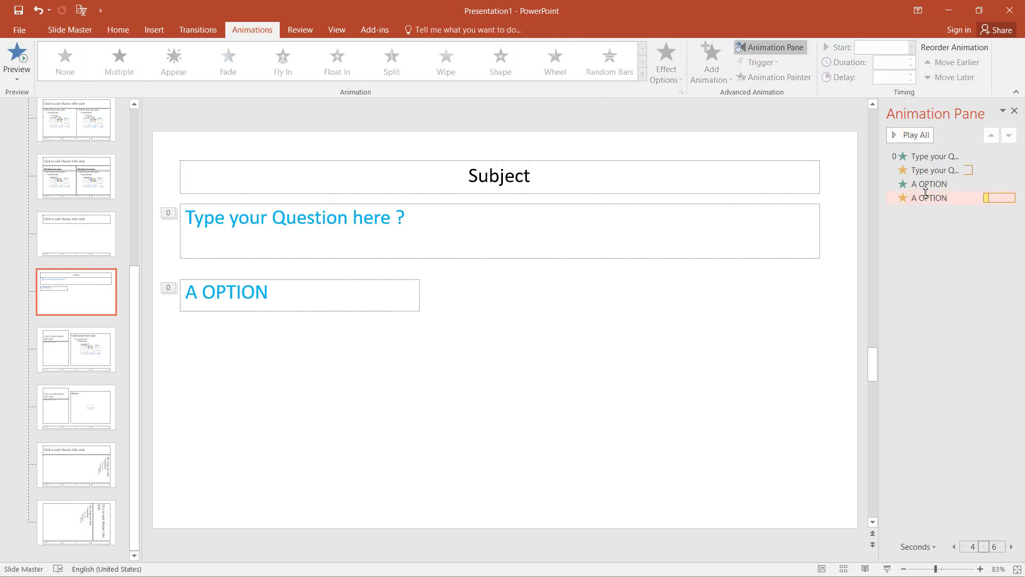
left_click(927, 185)
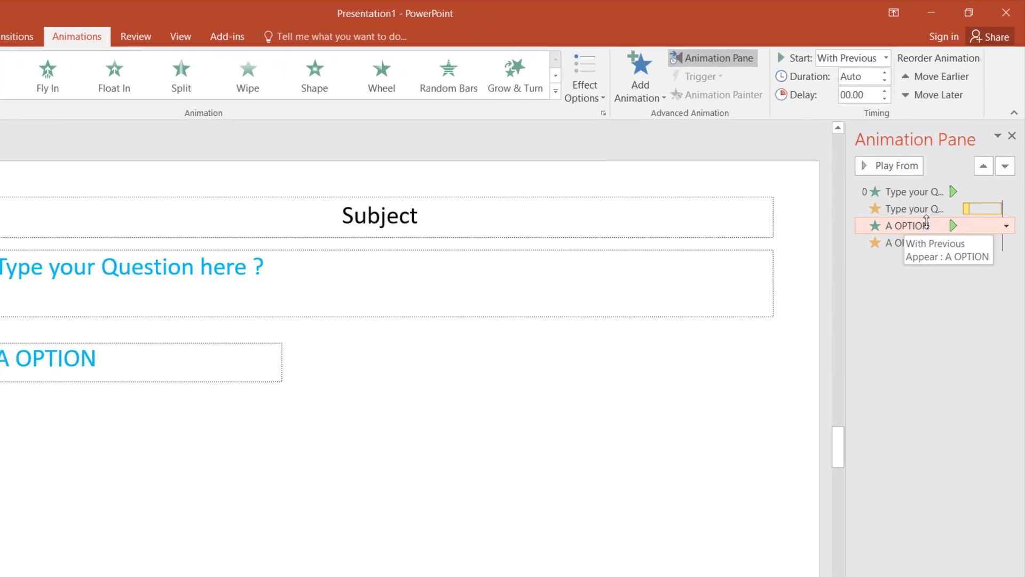
left_click(888, 59)
left_click(848, 108)
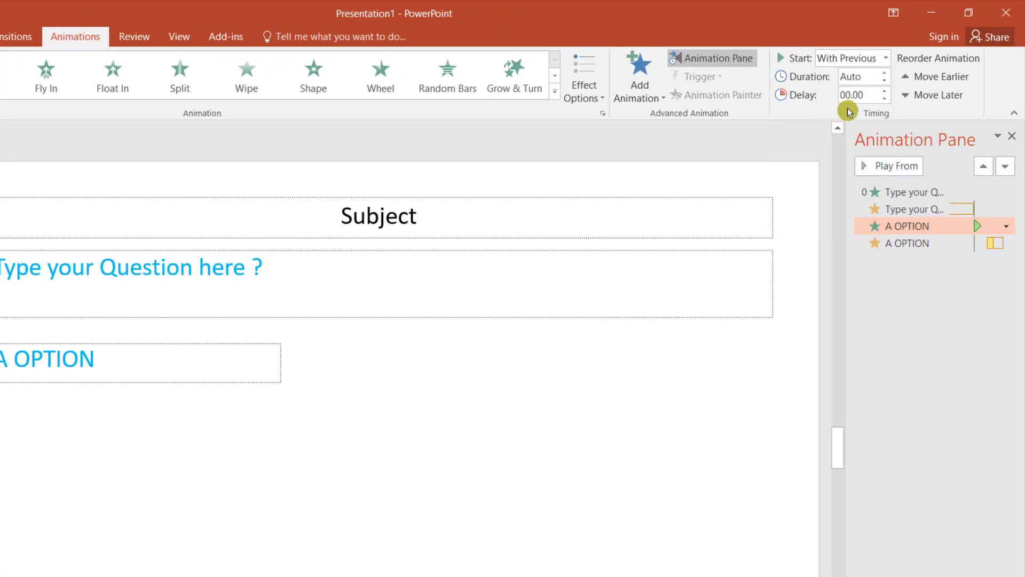
left_click(913, 243)
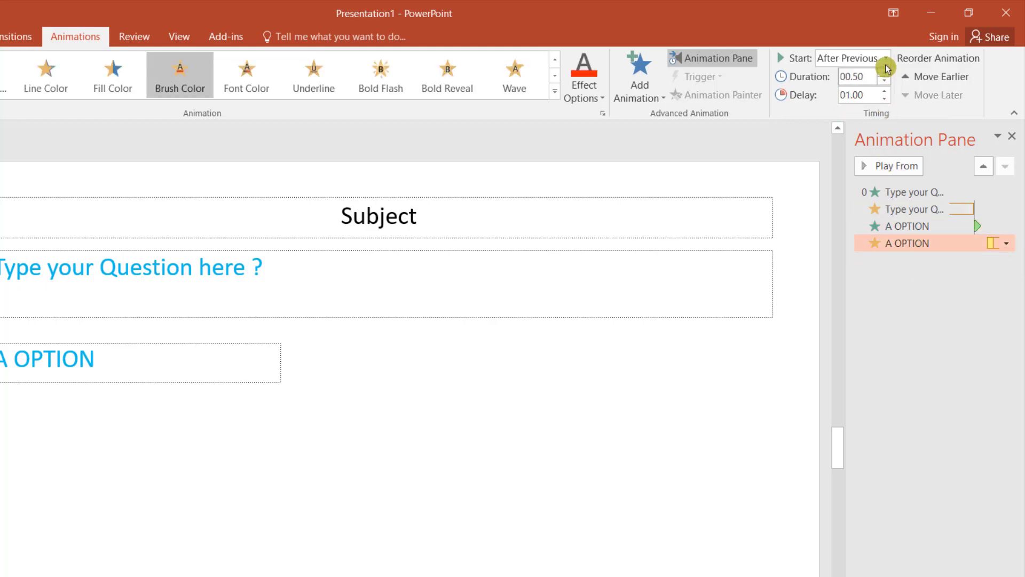
left_click(886, 271)
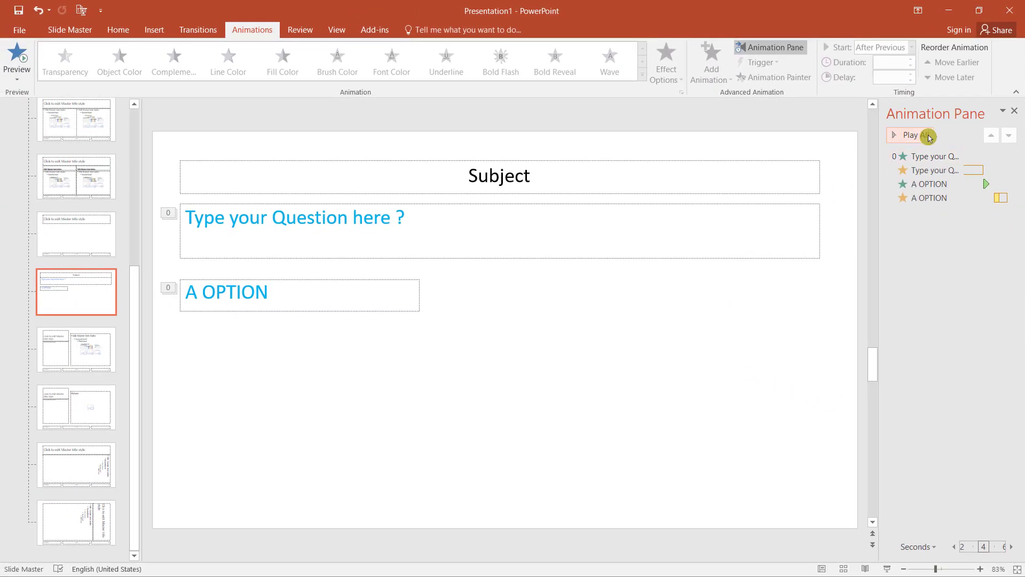
left_click(928, 137)
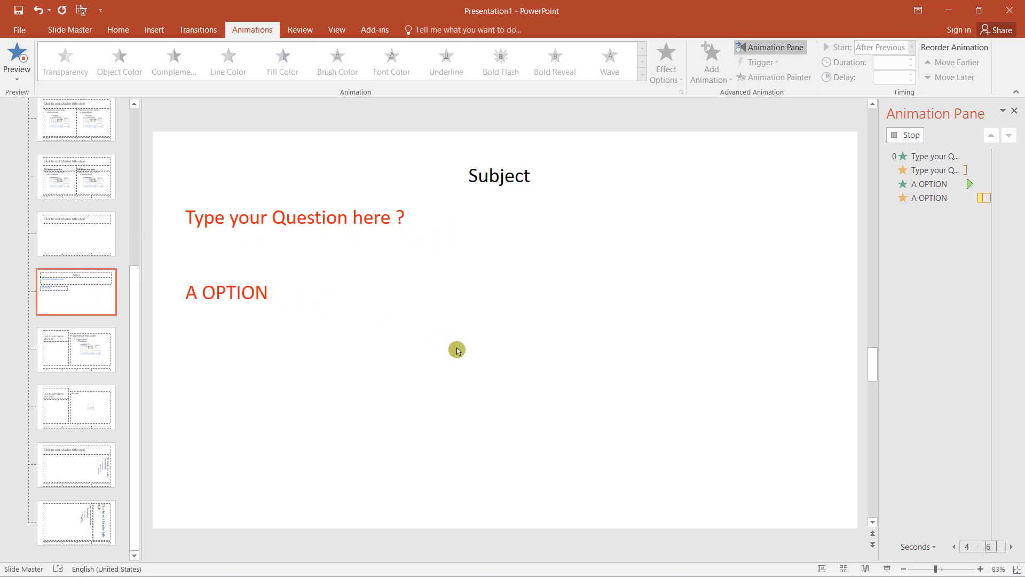
left_click(295, 281)
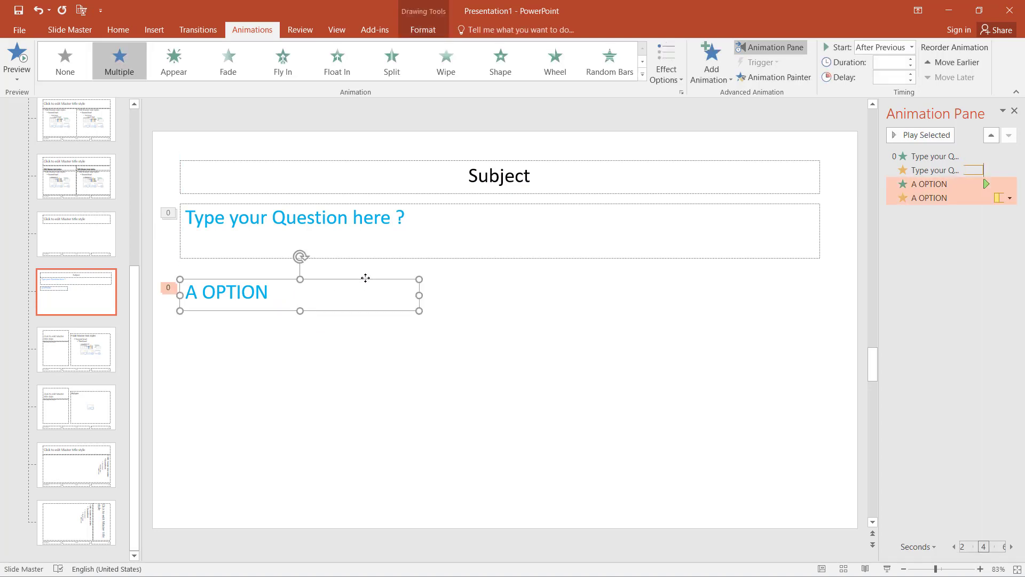
Step: Duplicate A OPTION to its right and relabel the copy 'B OPTION'
key("ctrl+d")
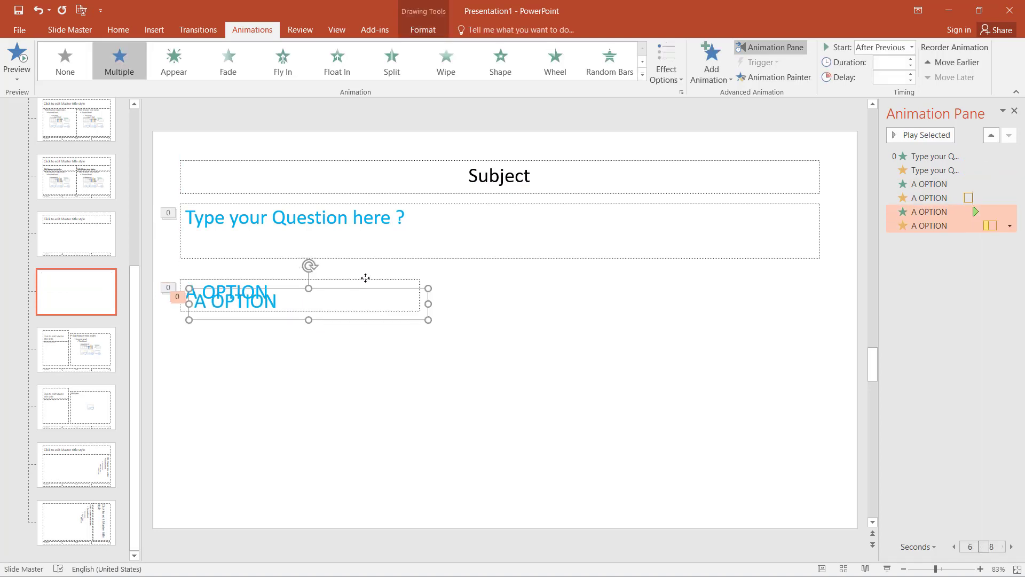
left_click_drag(376, 320, 619, 310)
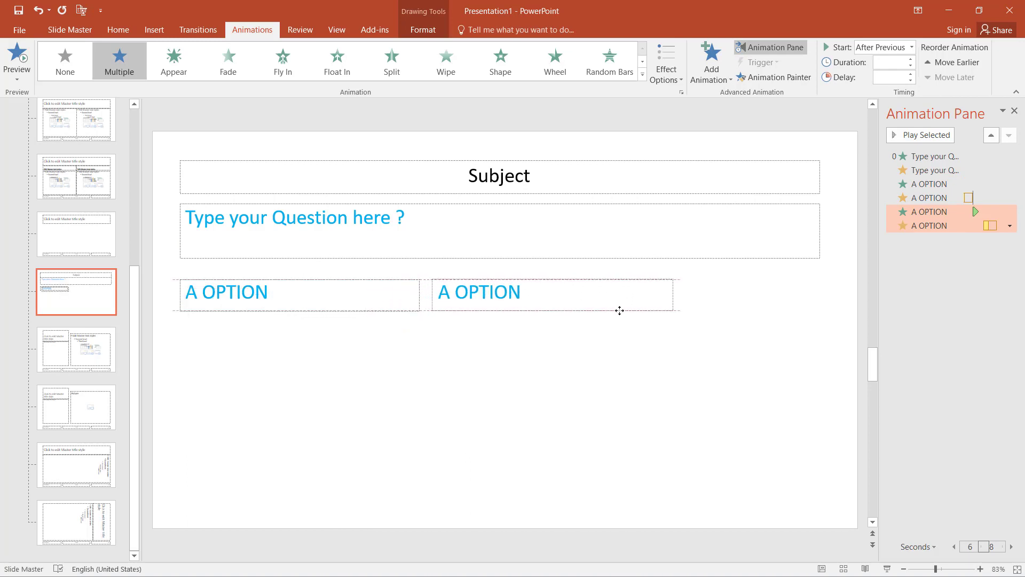
left_click_drag(453, 294, 430, 292)
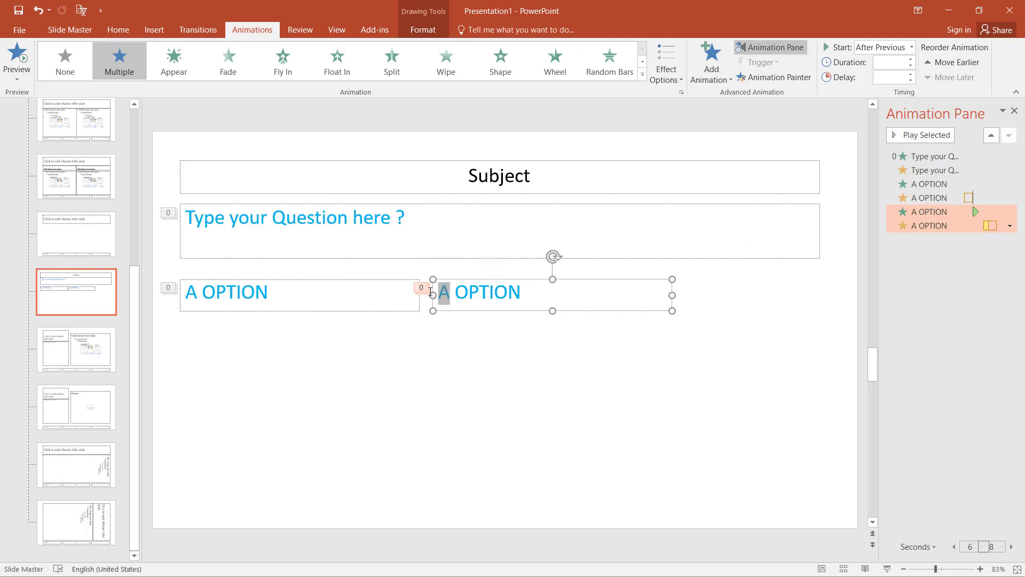
type("B")
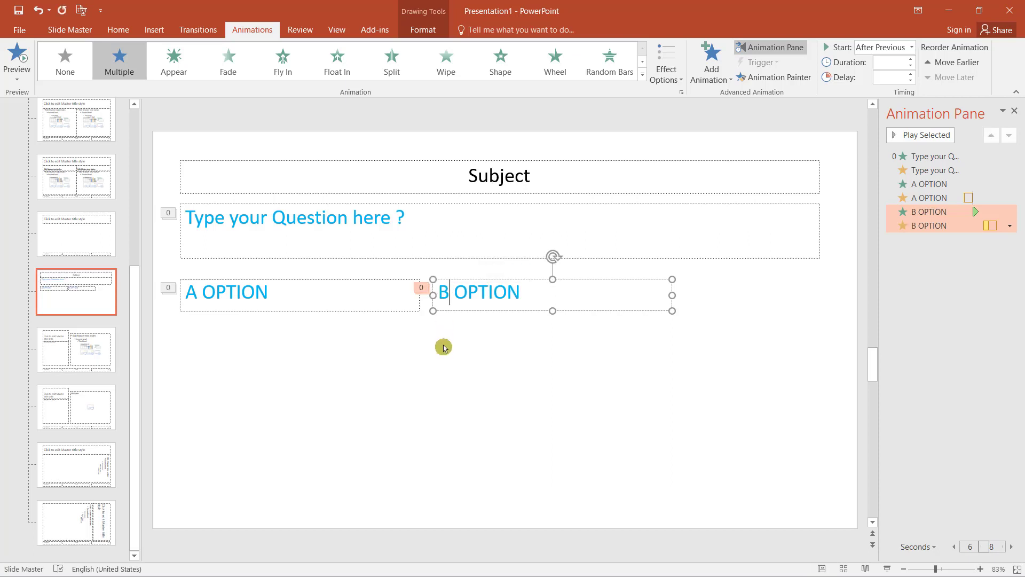
left_click(443, 345)
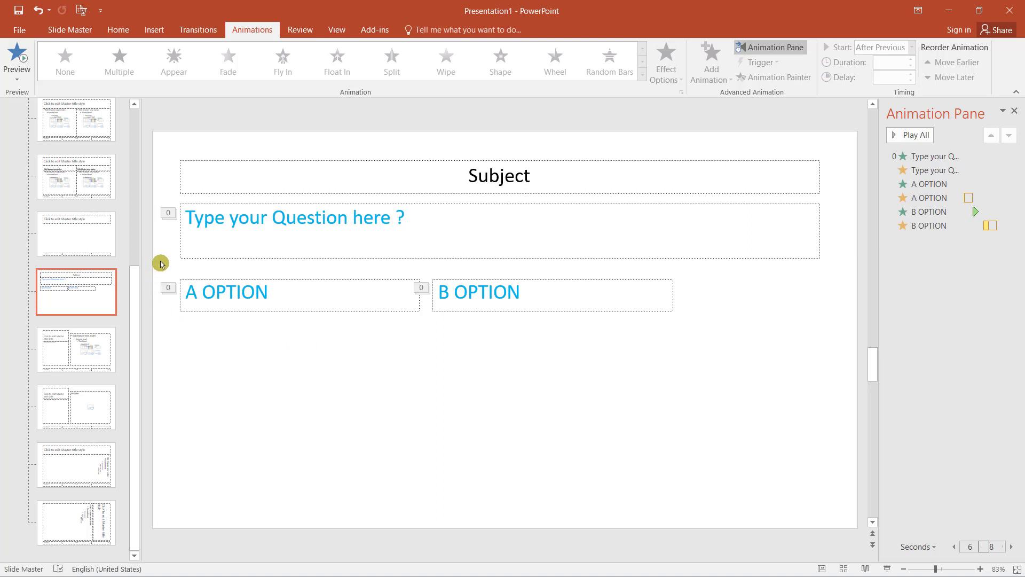
Step: Duplicate B OPTION, place it directly under A OPTION, and relabel it 'C OPTION'
left_click(561, 284)
key("ctrl+d")
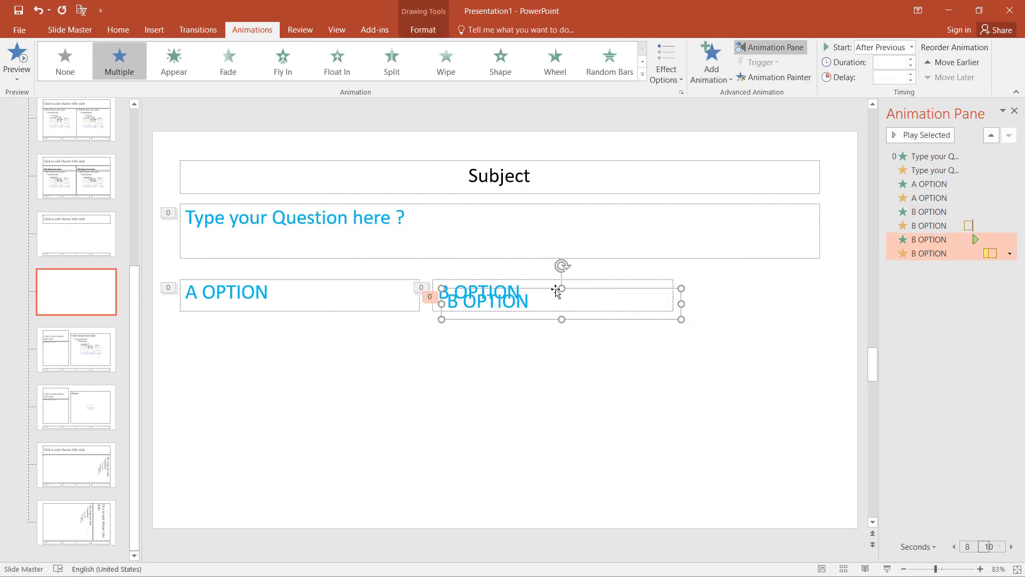
left_click_drag(526, 320, 258, 366)
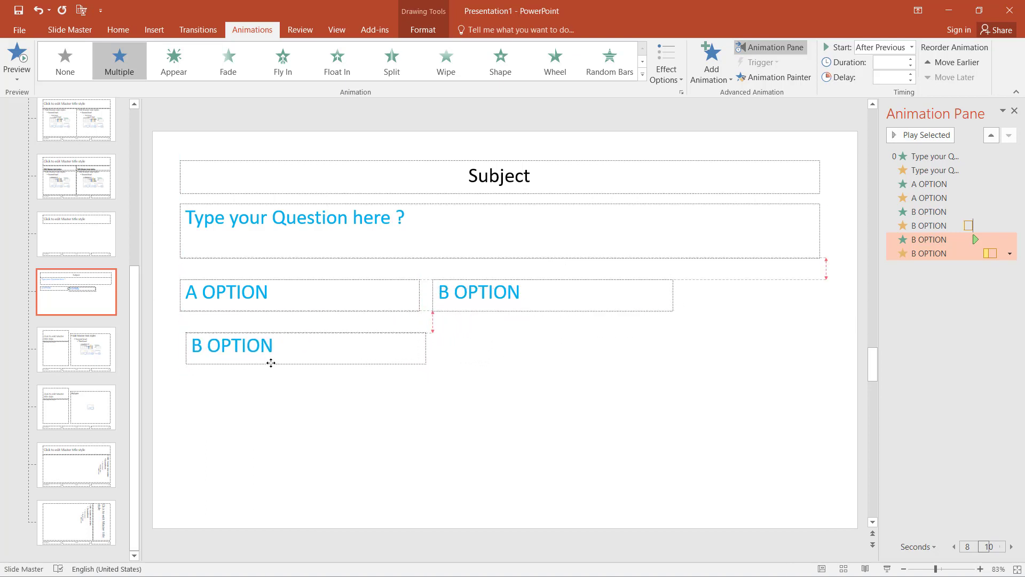
left_click_drag(259, 366, 267, 360)
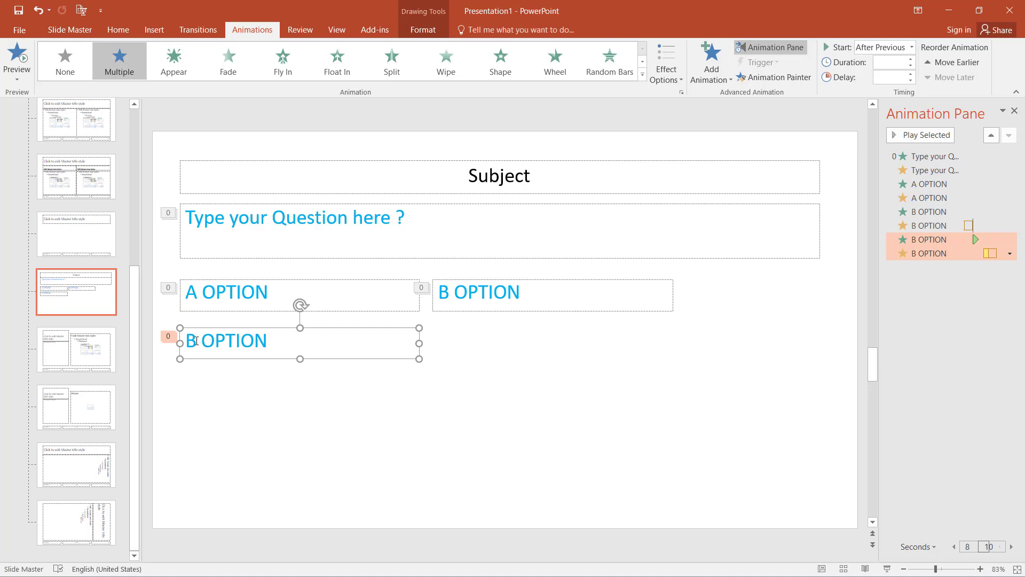
left_click_drag(195, 341, 181, 338)
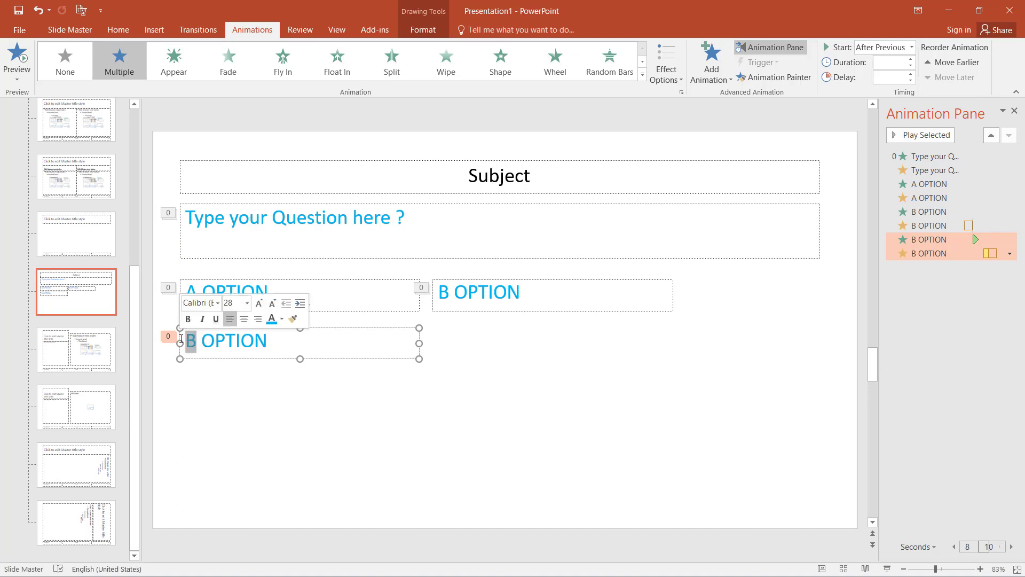
type("C")
left_click(418, 421)
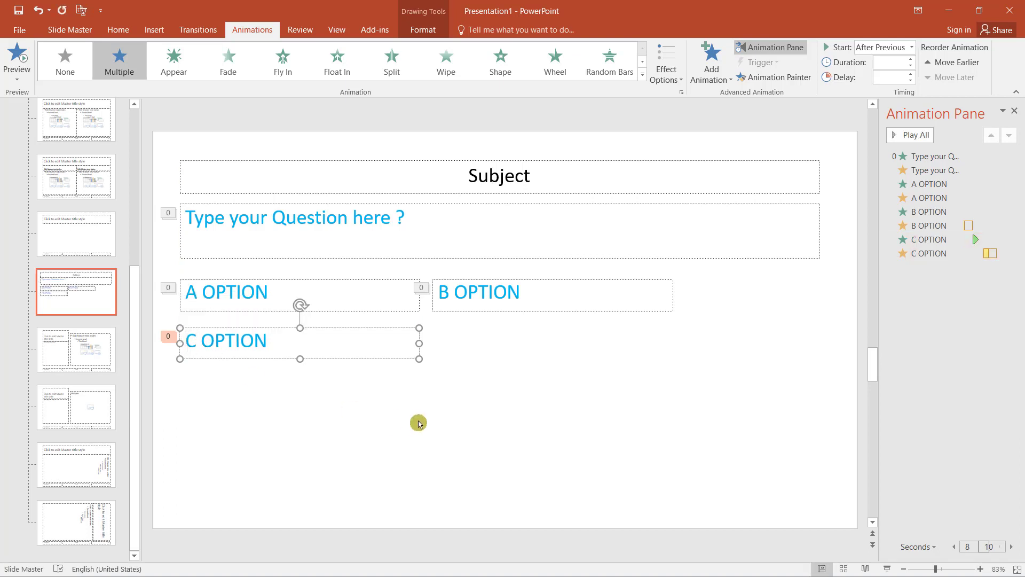
Step: Duplicate C OPTION beside it, under B OPTION, and relabel it 'D OPTION'
left_click(369, 328)
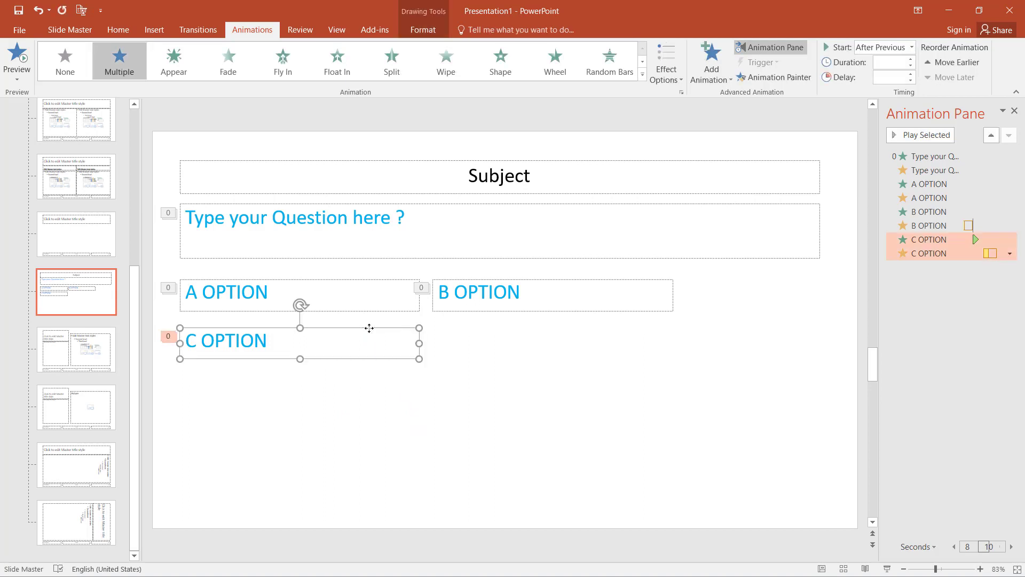
key("ctrl+d")
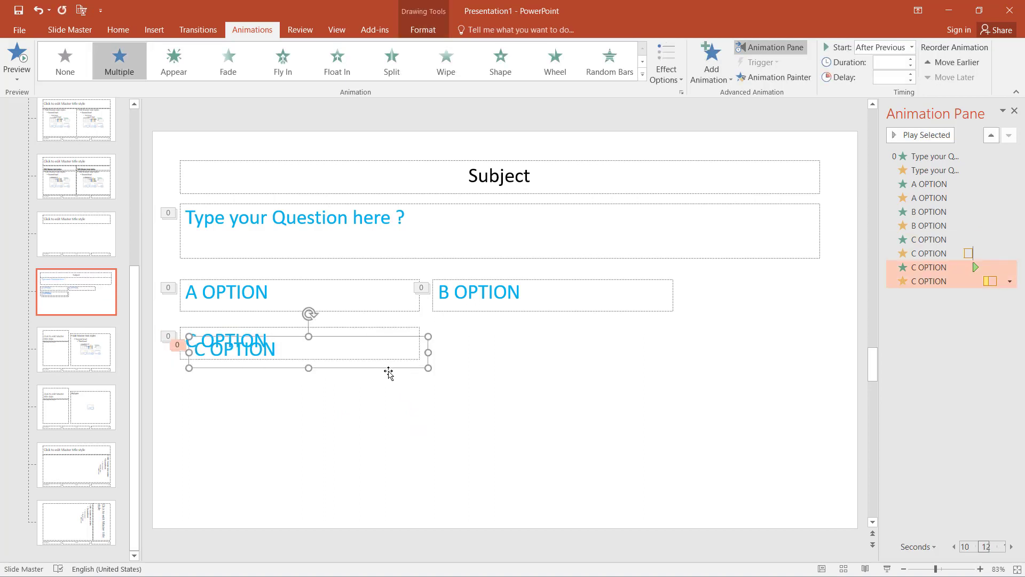
left_click_drag(388, 373, 635, 362)
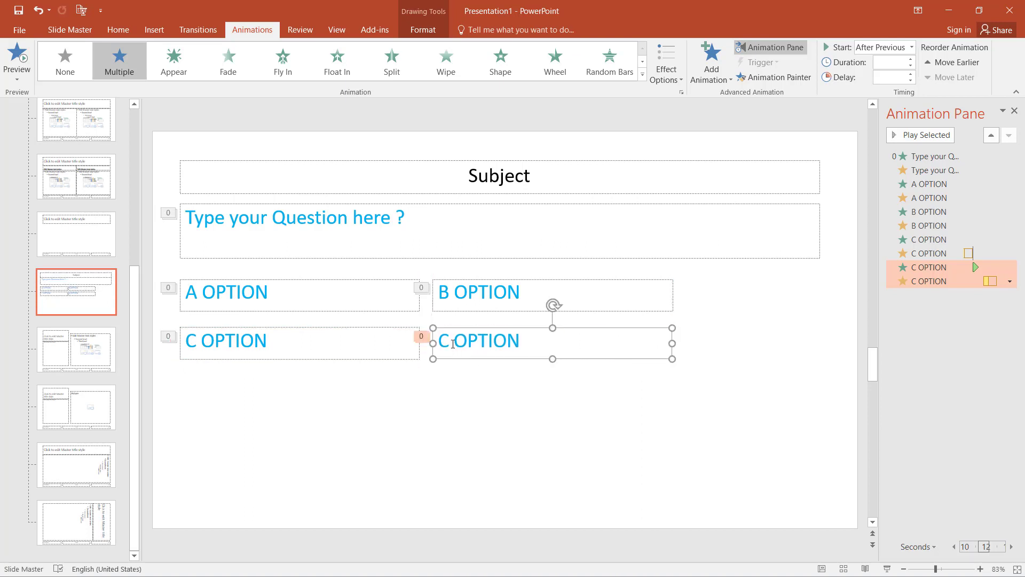
left_click(427, 342, "shift")
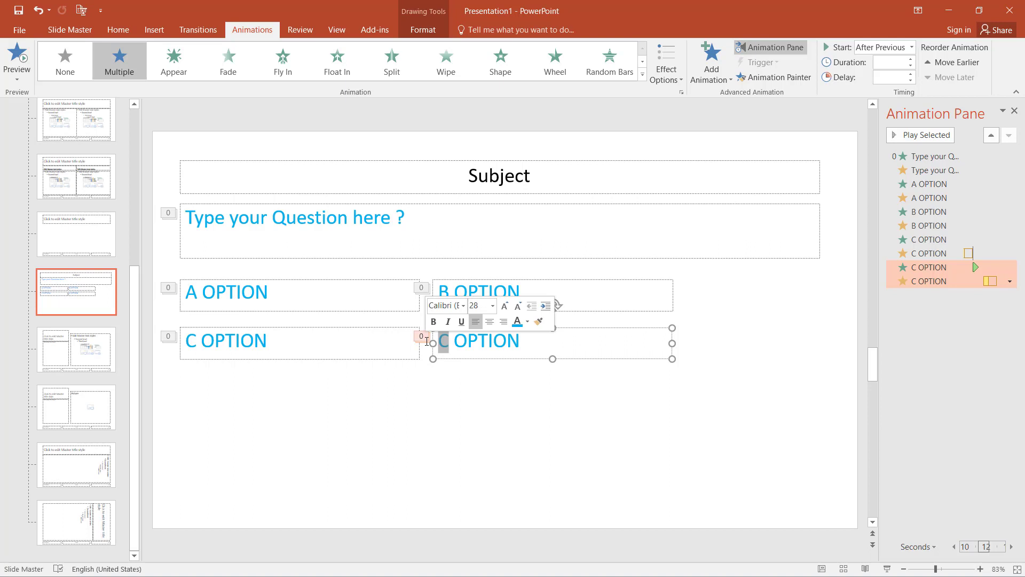
type("D")
left_click(520, 396)
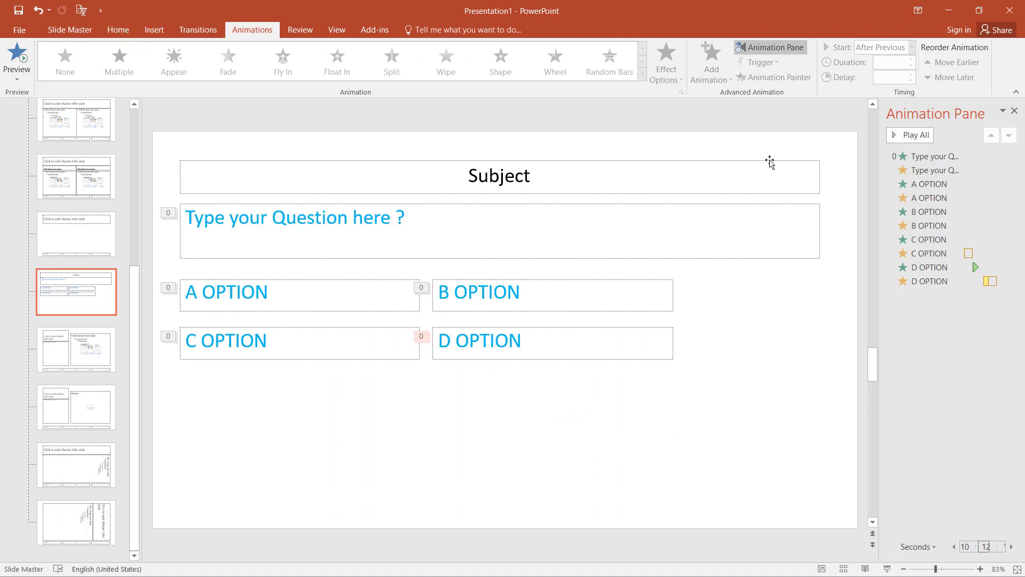
Step: Set PowerPoint aside, open the browser, and search Google Images for 'Think question gif'
left_click(949, 11)
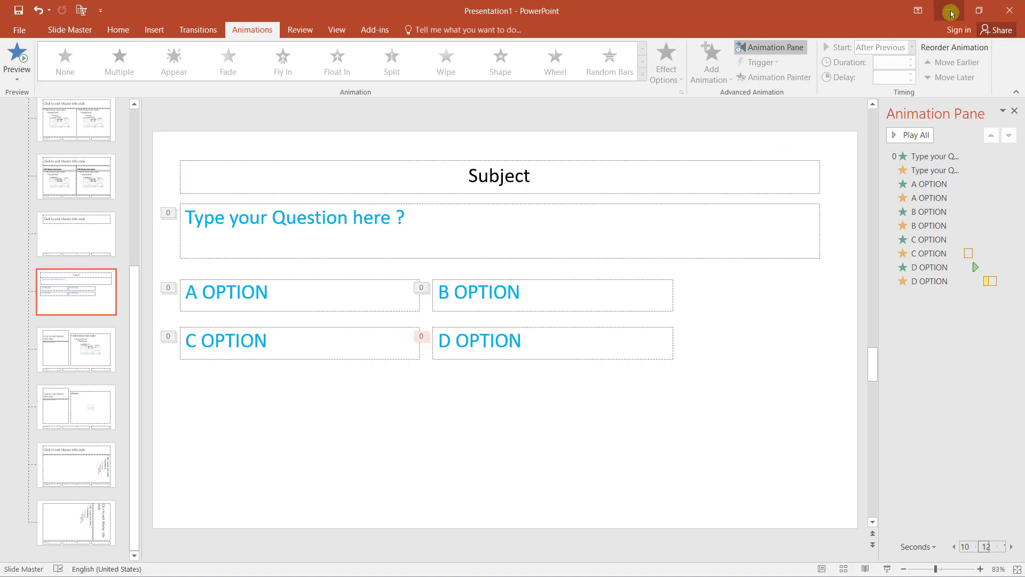
left_click(1013, 16)
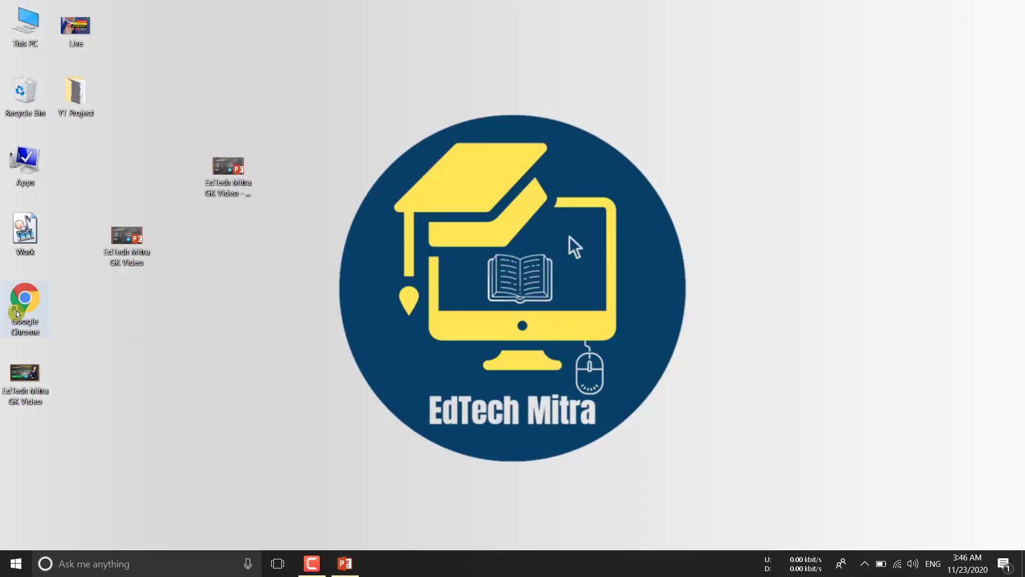
double_click(31, 302)
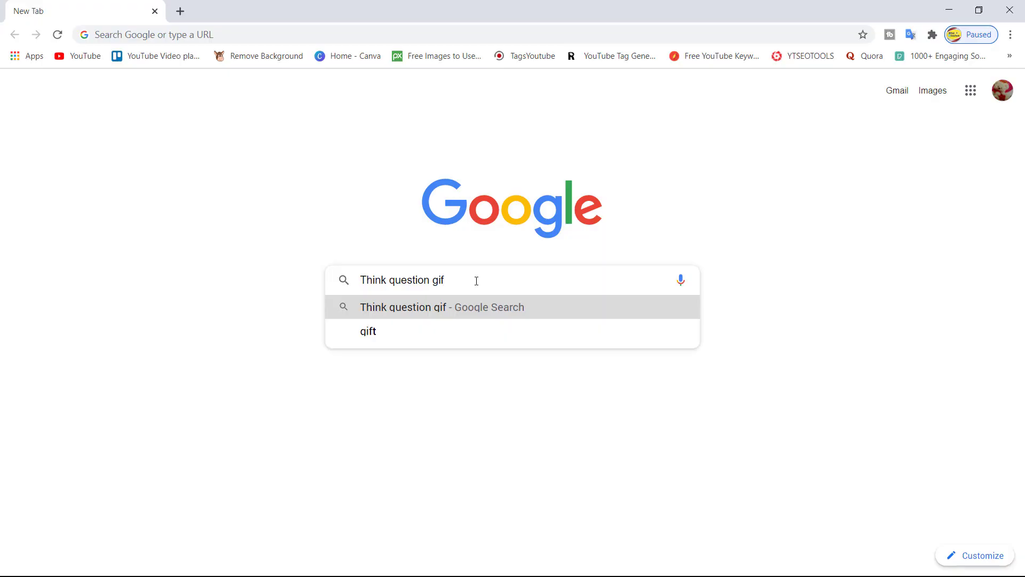
left_click_drag(476, 281, 362, 280)
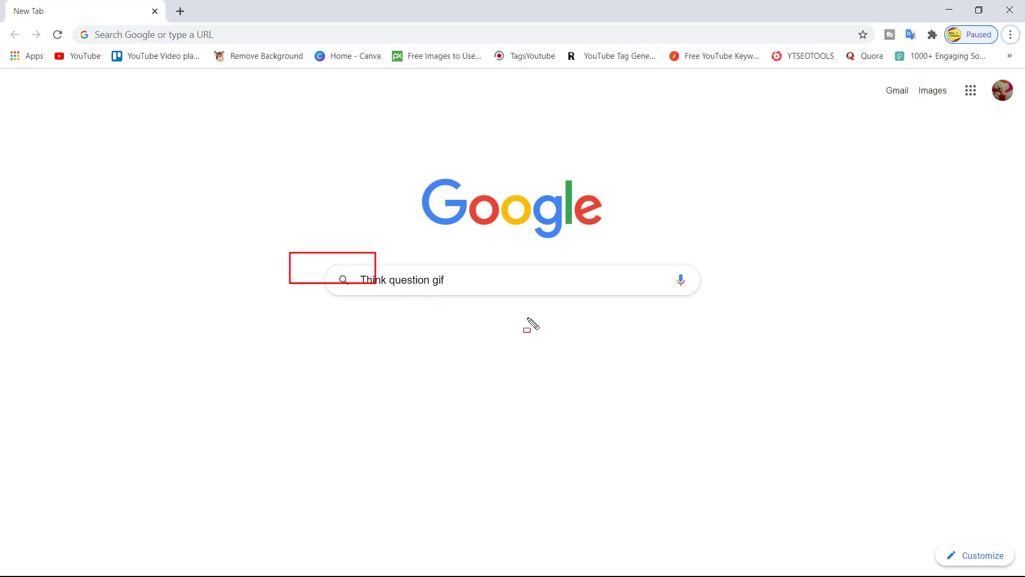
left_click_drag(289, 252, 586, 321)
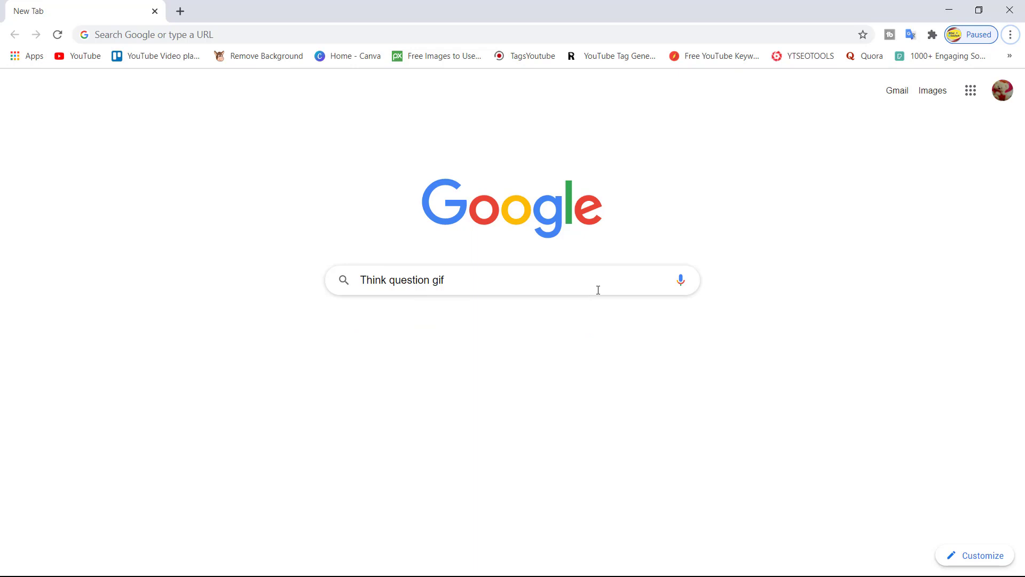
key("Return")
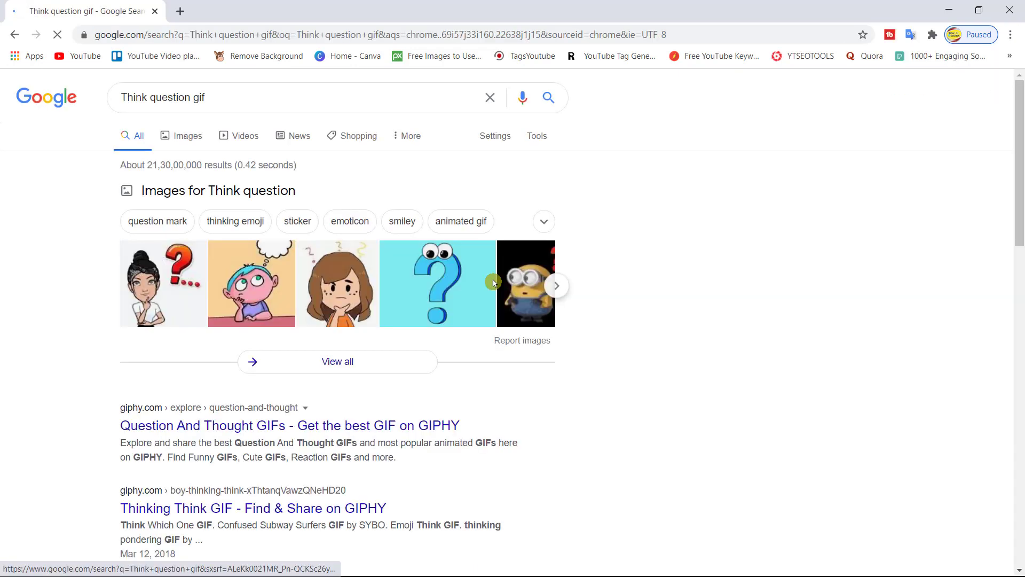
left_click(190, 140)
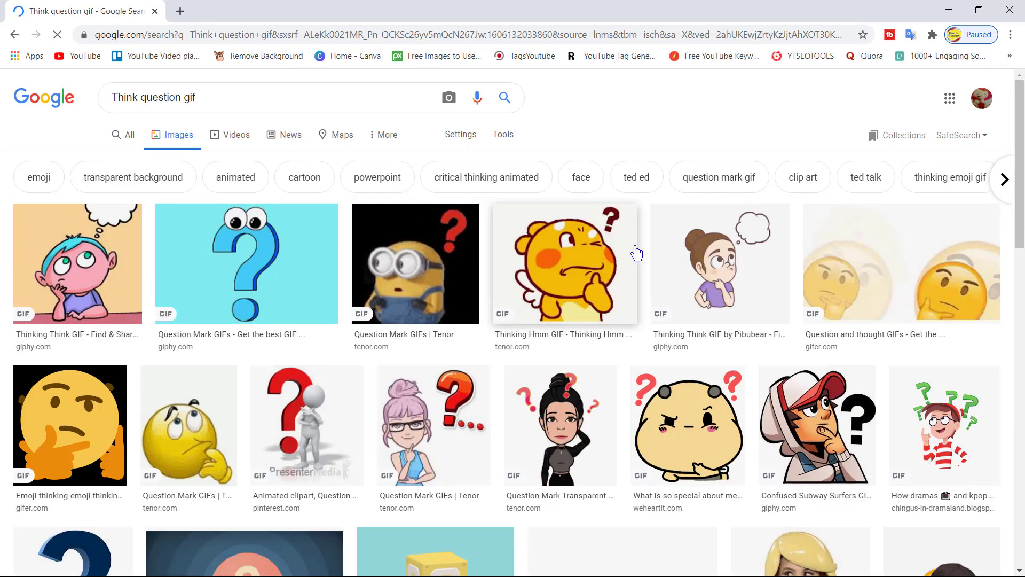
Step: Open the Animated clipart question-mark GIF preview, then minimize the browser to the desktop
scroll(778, 270, "down", 1)
scroll(493, 341, "down", 2)
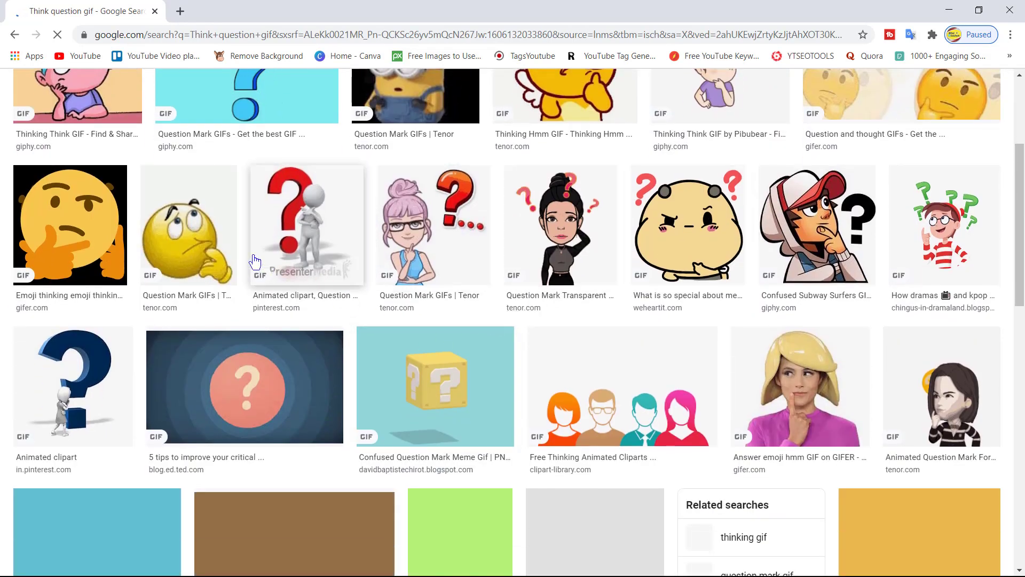
left_click(305, 225)
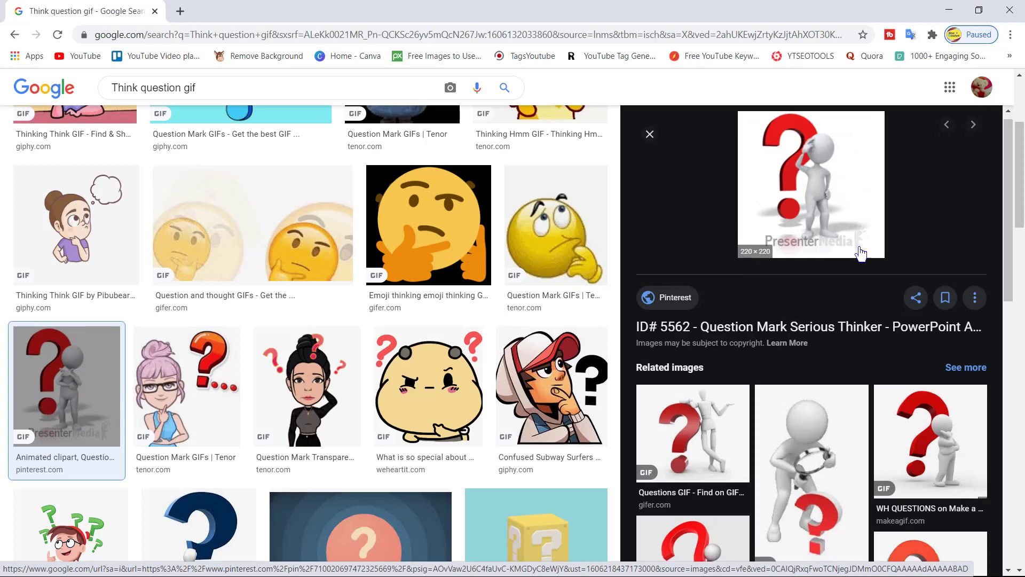
scroll(856, 212, "down", 4)
scroll(833, 340, "down", 3)
scroll(818, 283, "down", 2)
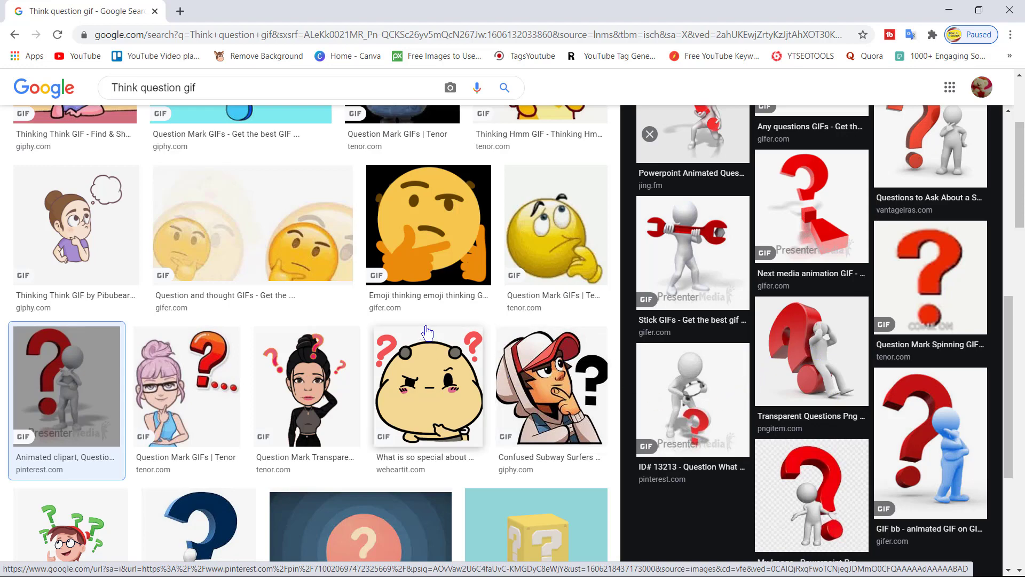
scroll(391, 316, "down", 5)
scroll(391, 316, "down", 1)
scroll(391, 317, "down", 3)
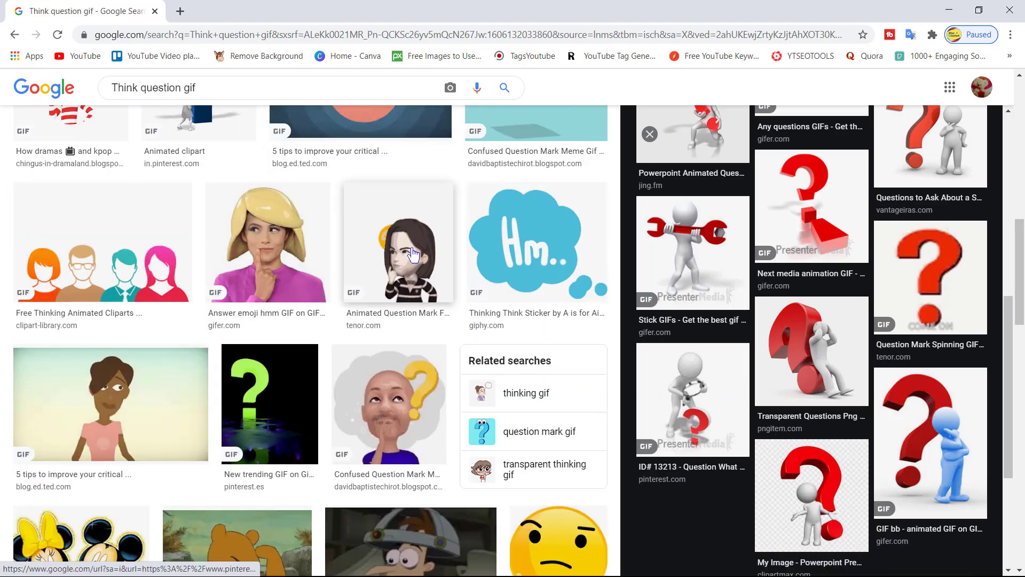
scroll(392, 317, "down", 2)
left_click(383, 572)
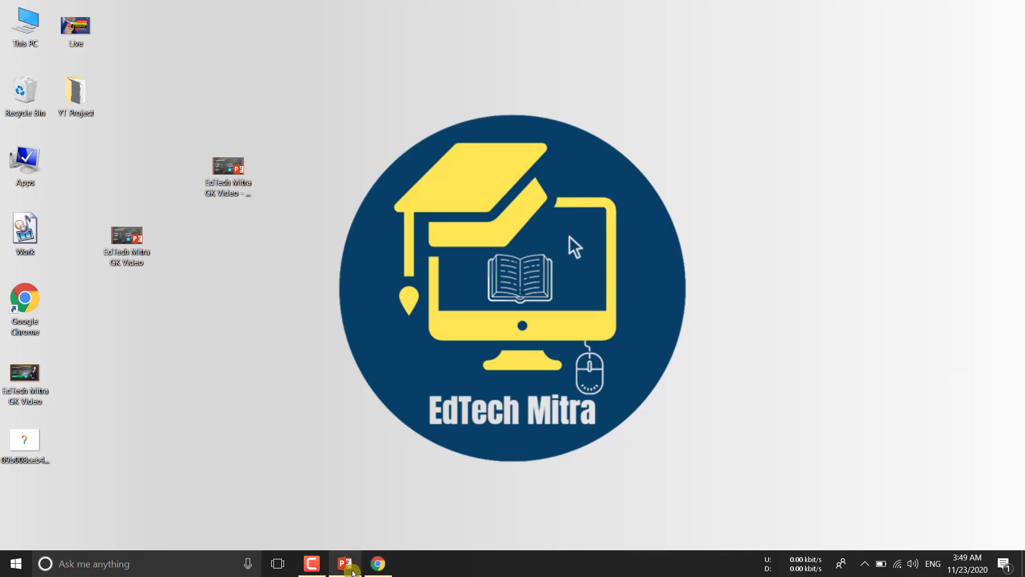
Step: Insert the saved question-mark image from the Desktop into the quiz master layout
left_click(346, 566)
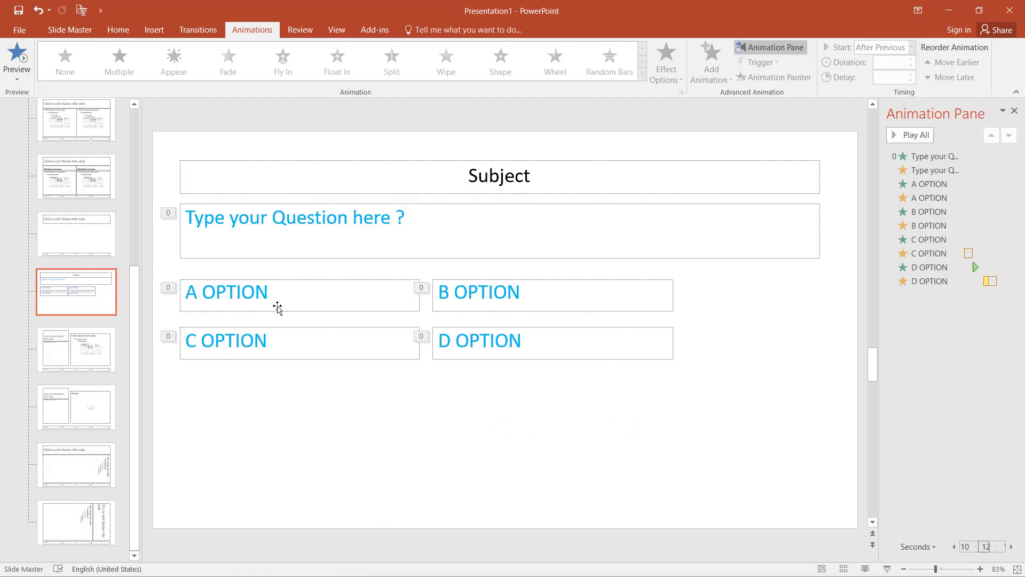
left_click(153, 33)
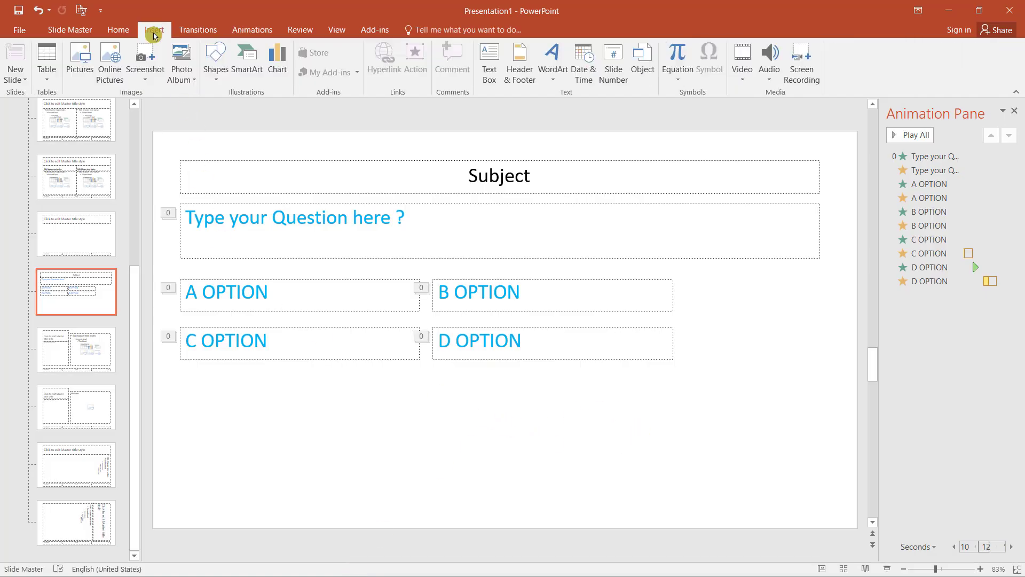
left_click(82, 66)
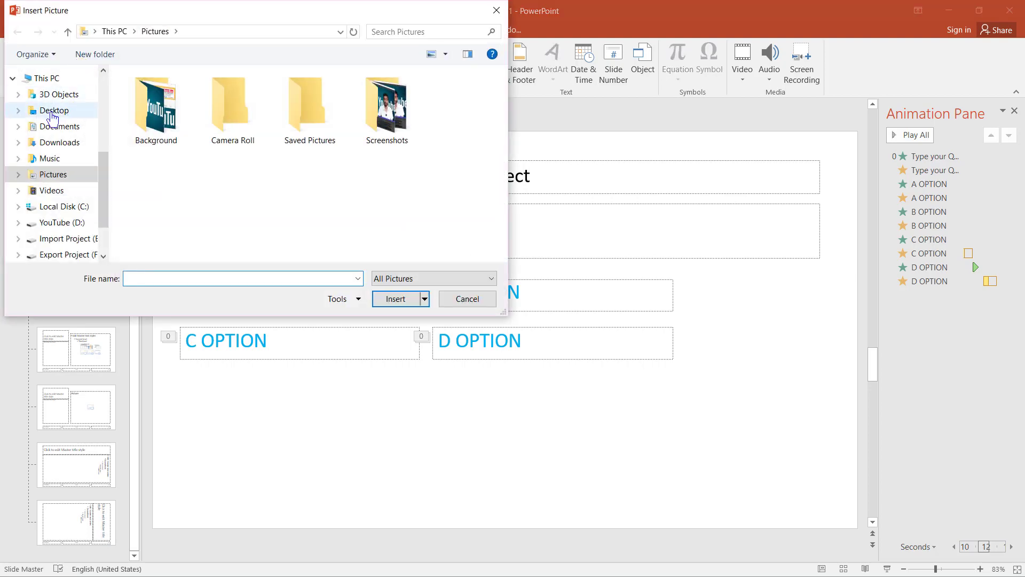
left_click(55, 111)
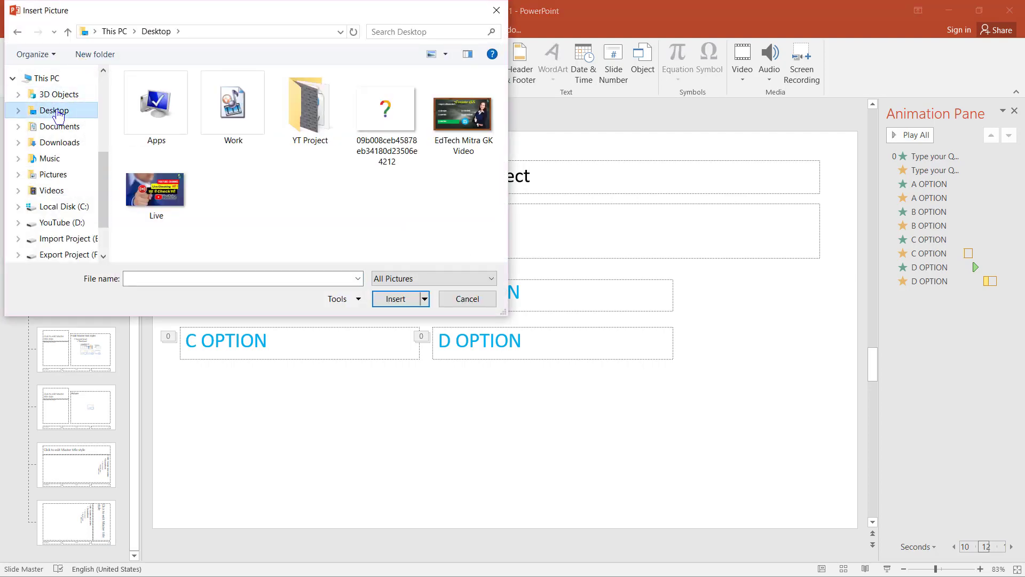
left_click(390, 118)
left_click(395, 300)
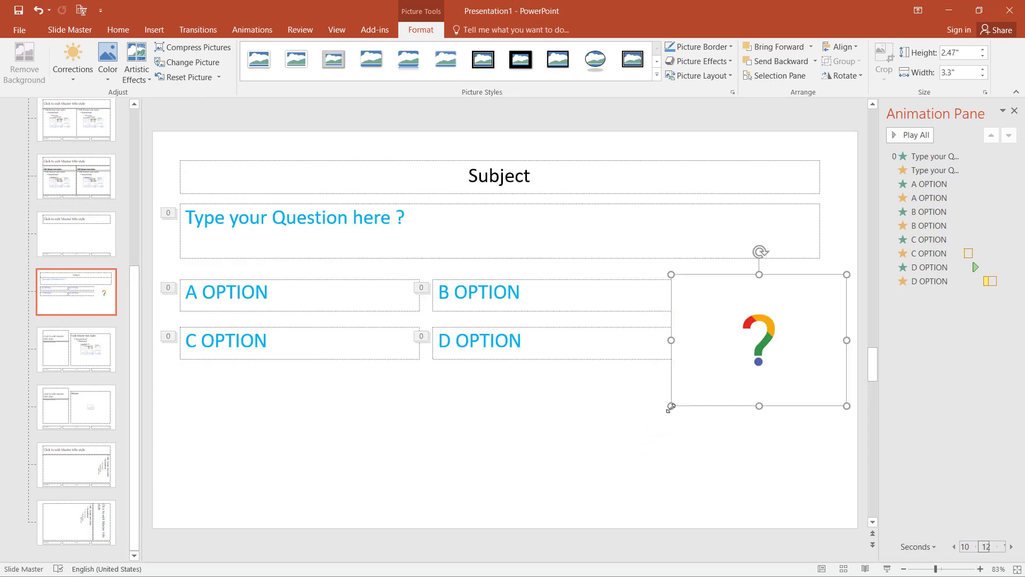
Step: Shrink the question-mark picture slightly and give it a Zoom entrance starting After Previous
left_click_drag(672, 408, 683, 401)
left_click(639, 436)
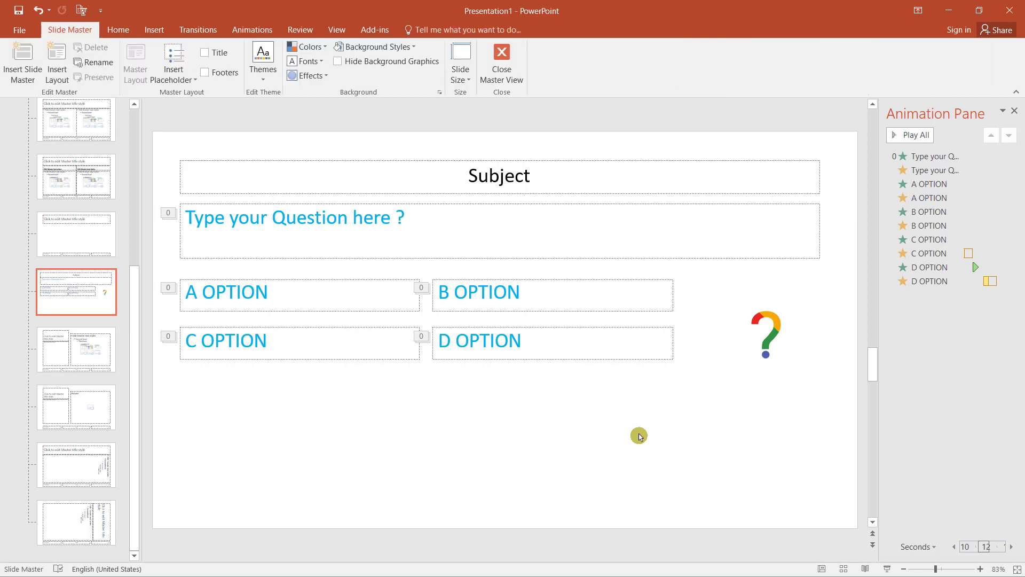
left_click(772, 326)
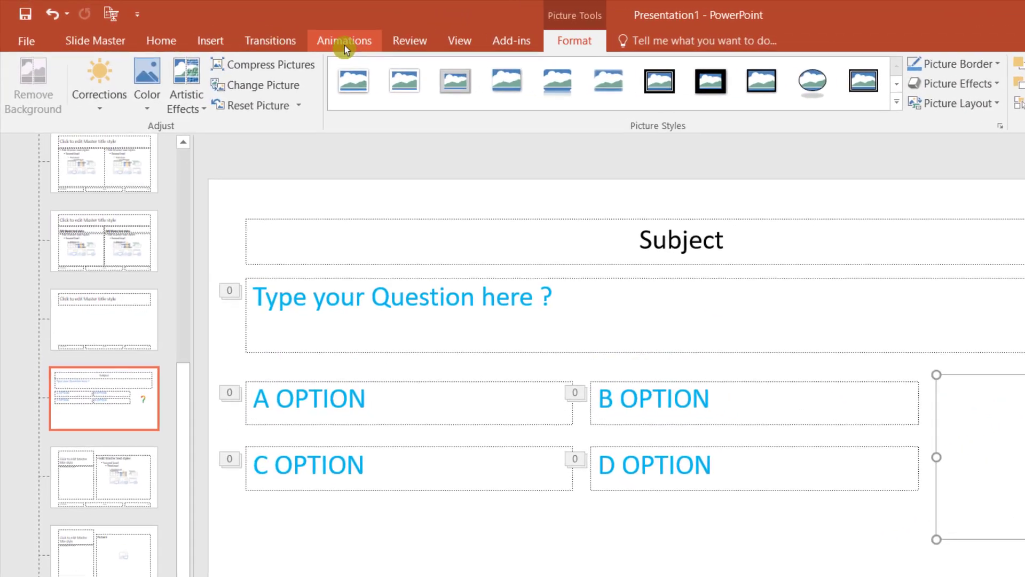
left_click(344, 42)
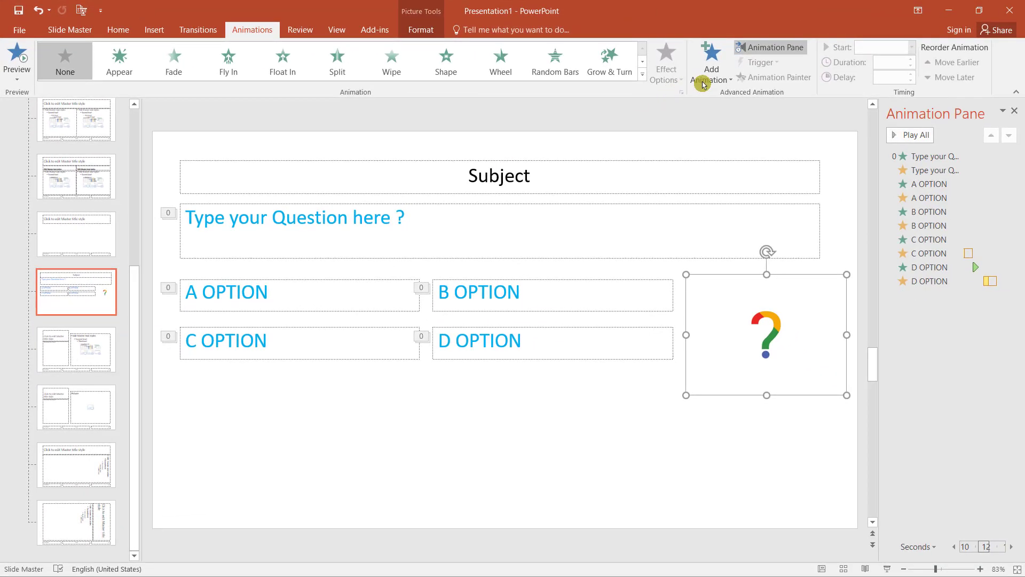
left_click(703, 84)
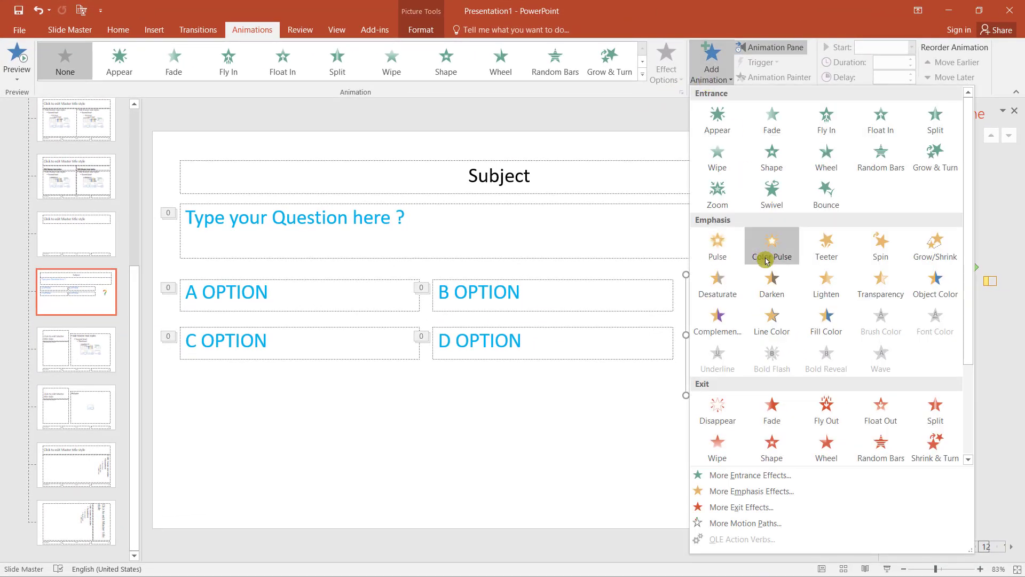
left_click(719, 201)
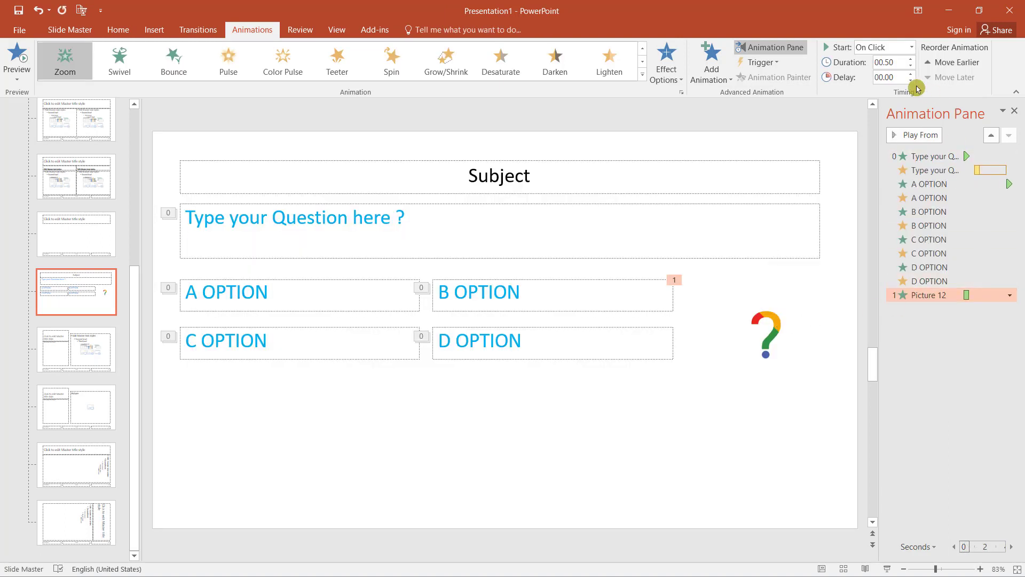
left_click(912, 47)
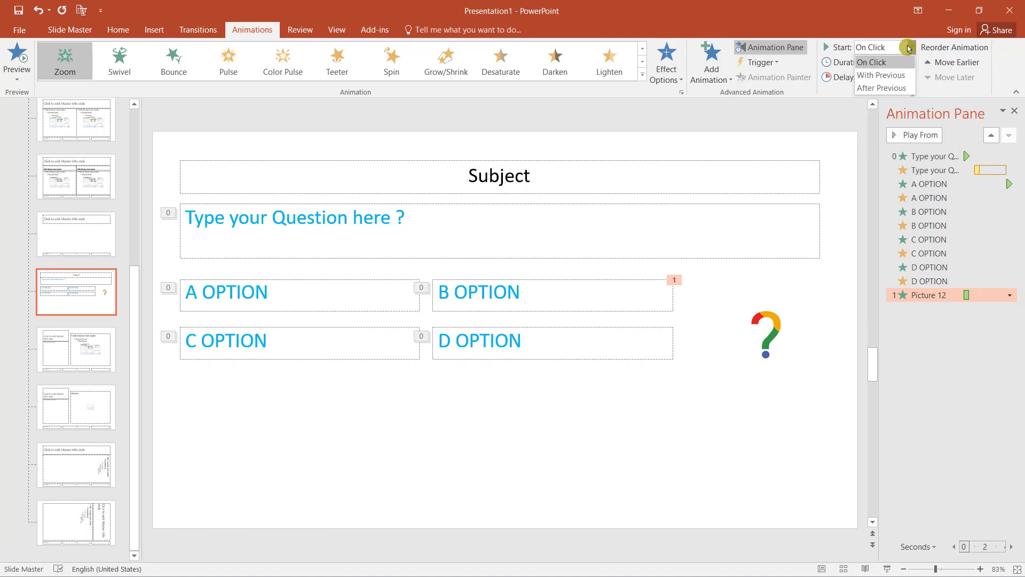
left_click(884, 88)
left_click(570, 432)
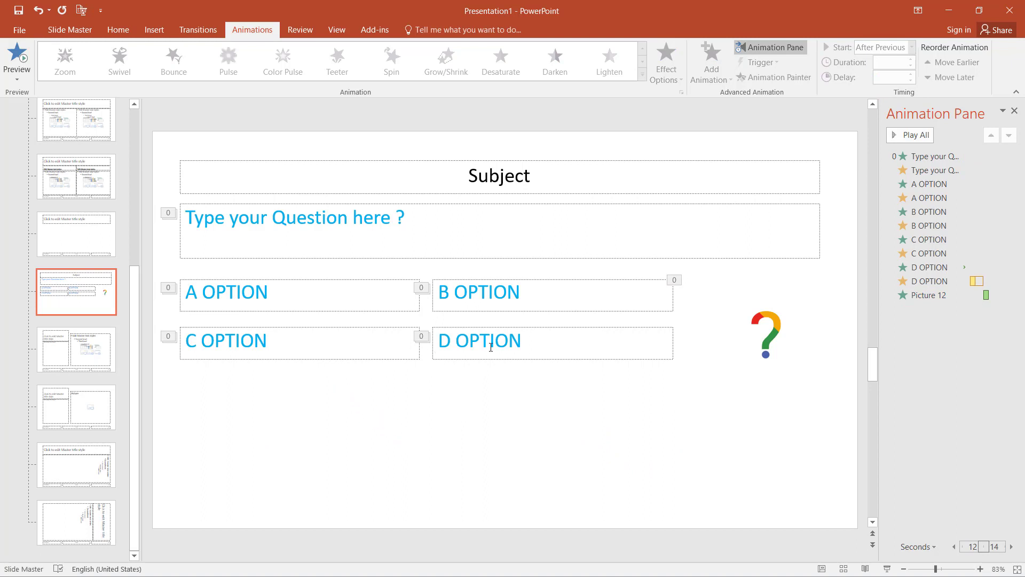
Step: Duplicate the D OPTION box below C OPTION and relabel the copy 'Correct Answer'
left_click(535, 328)
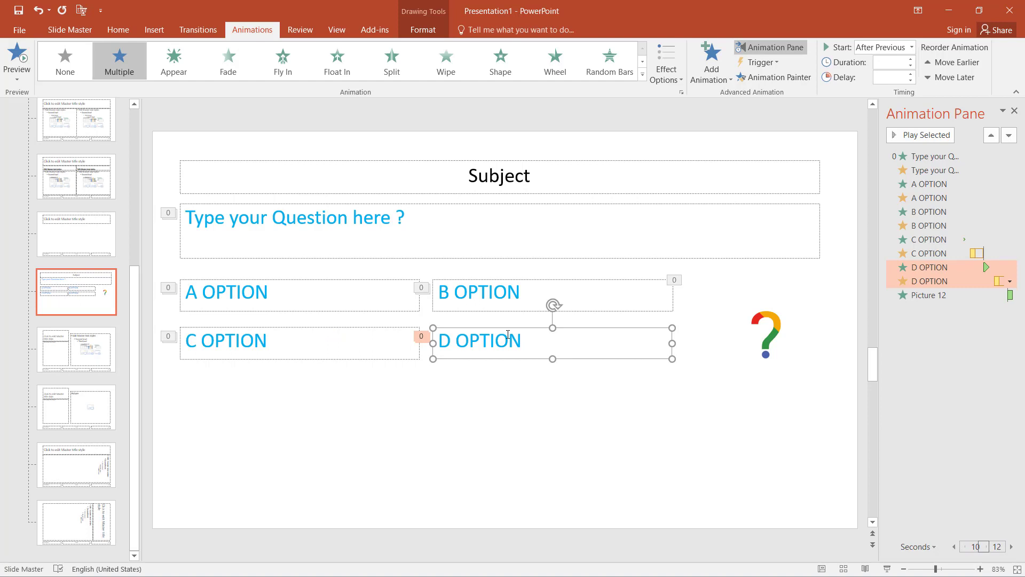
key("ctrl+d")
left_click_drag(524, 368, 263, 427)
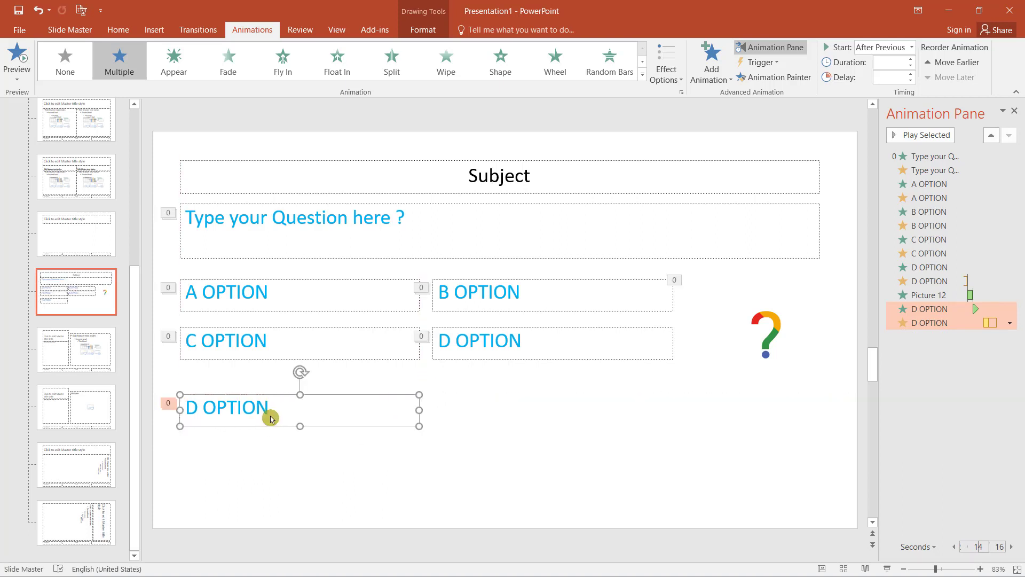
left_click_drag(268, 407, 185, 408)
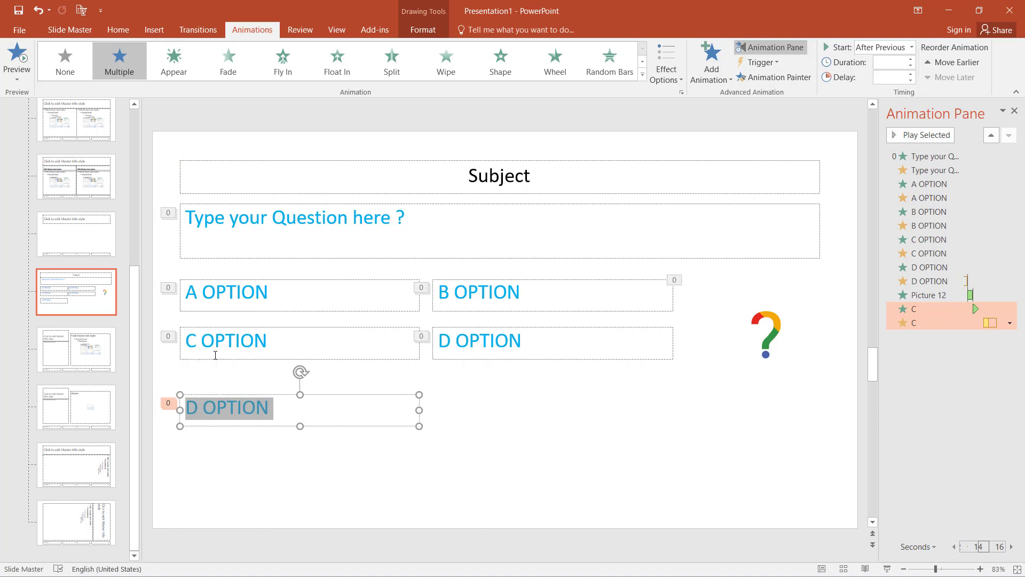
type("Correct Answer")
left_click(454, 446)
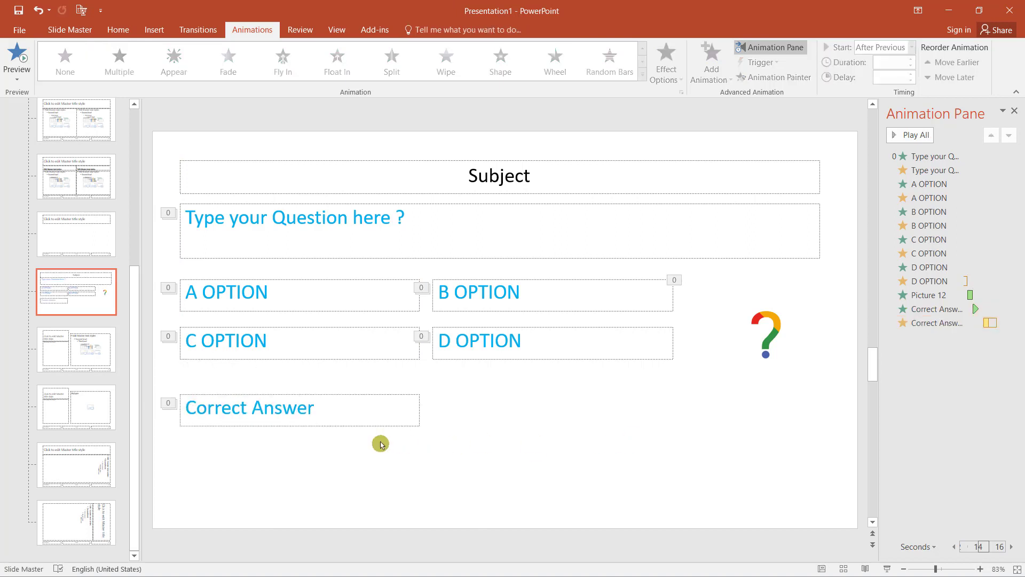
left_click(360, 396)
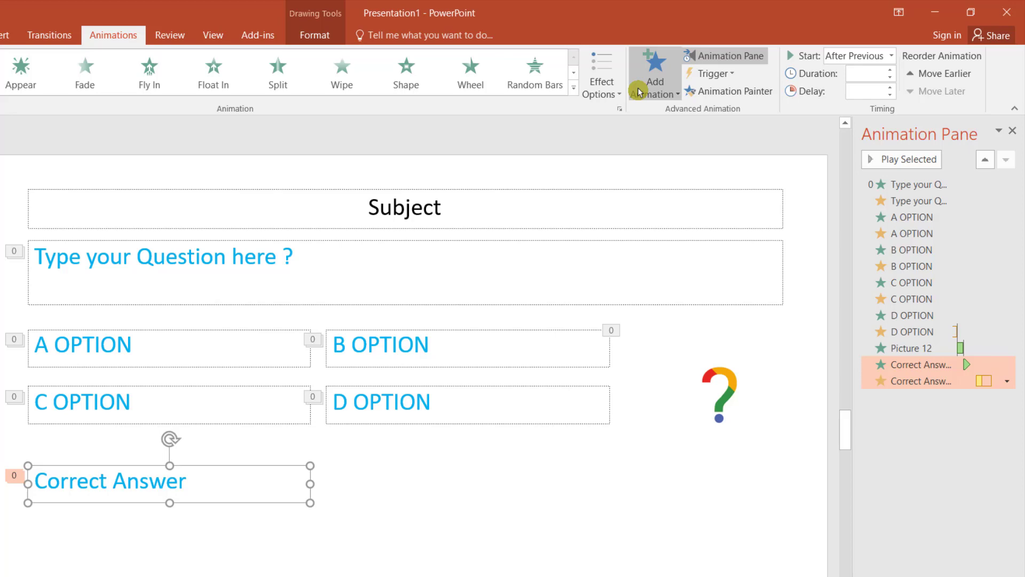
Step: Add a Fill Color emphasis to the Correct Answer box and set its fill colour to green
left_click(657, 78)
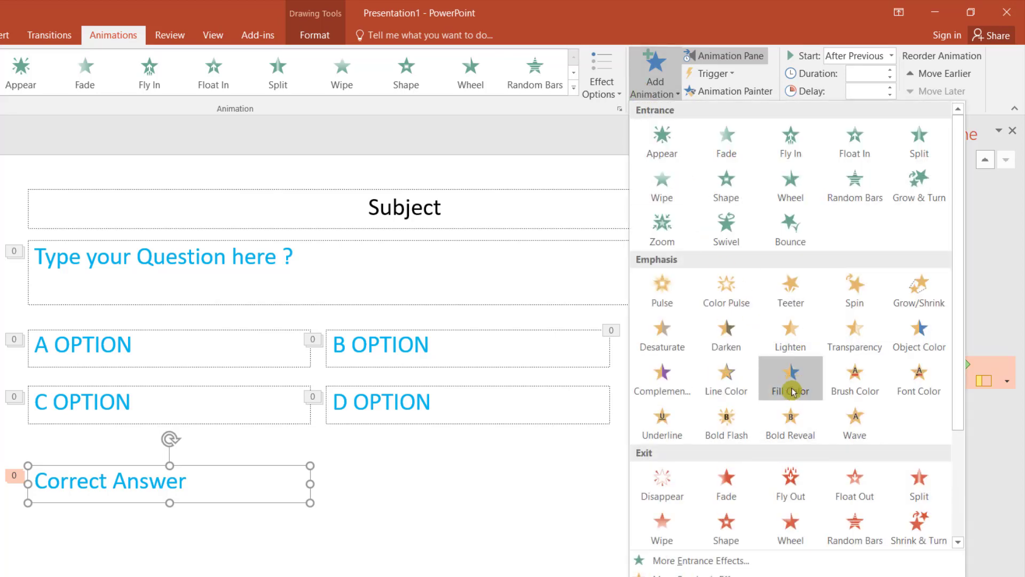
left_click(798, 393)
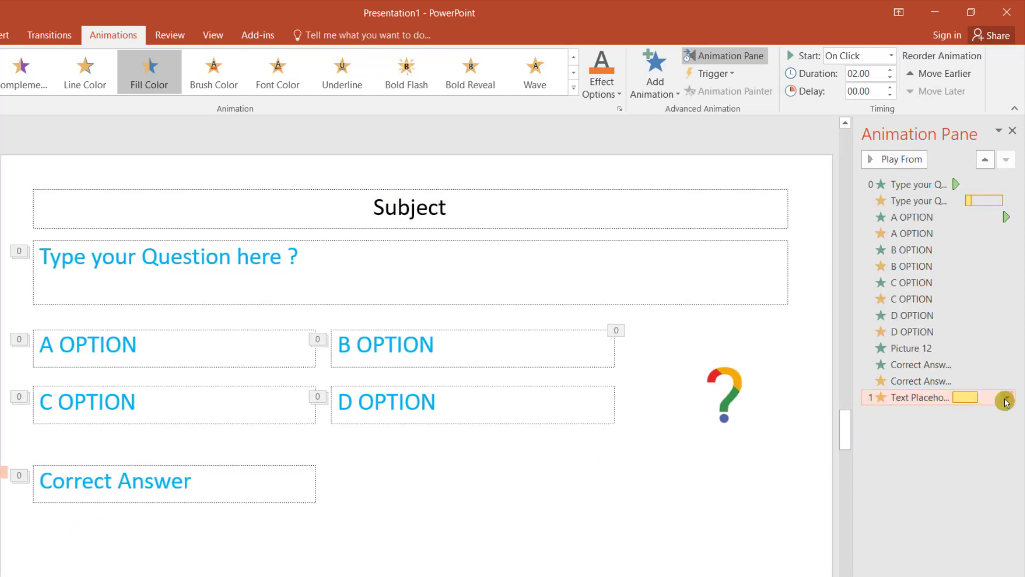
left_click(1007, 398)
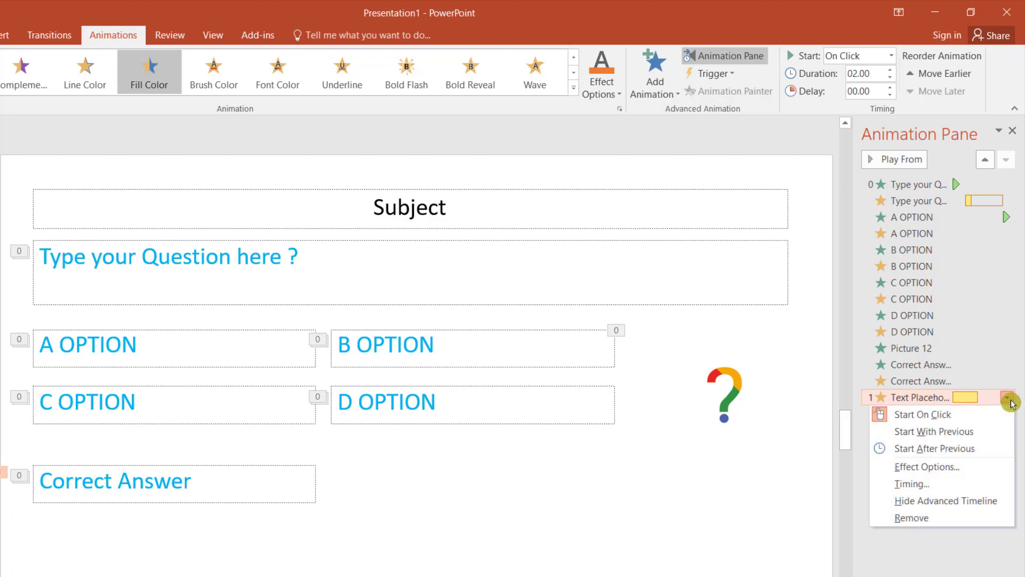
left_click(975, 471)
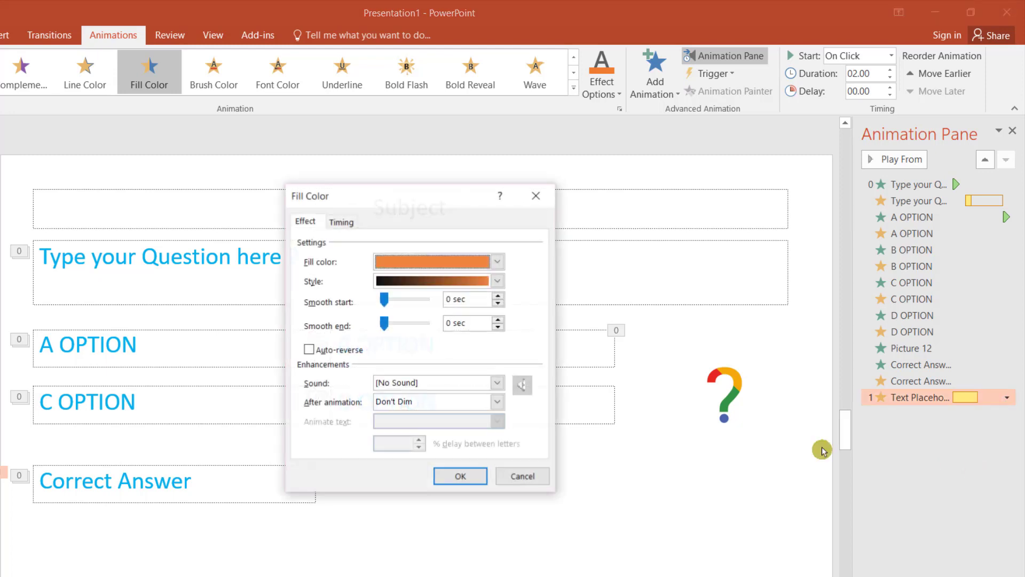
left_click(424, 273)
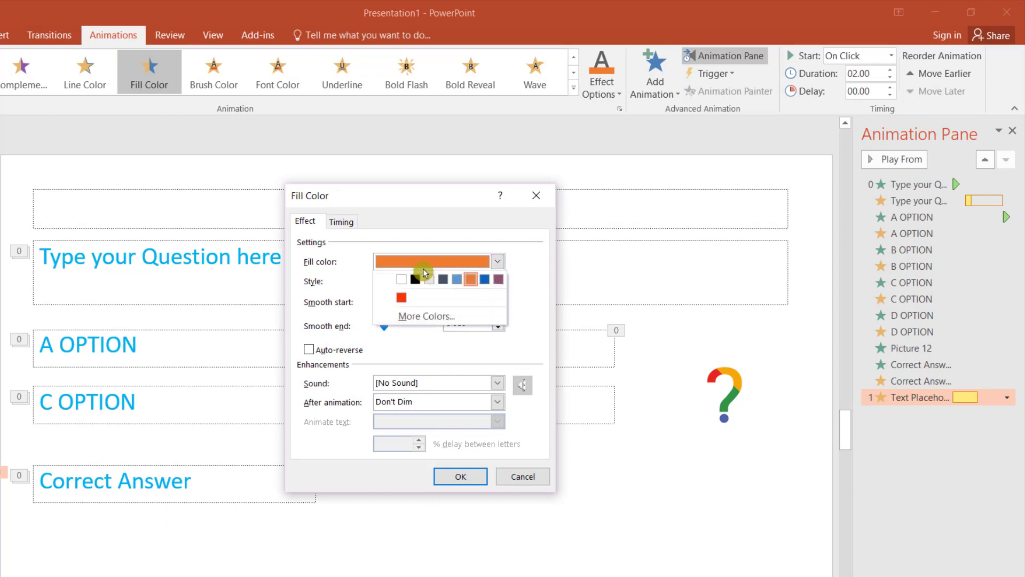
left_click(408, 320)
left_click(333, 236)
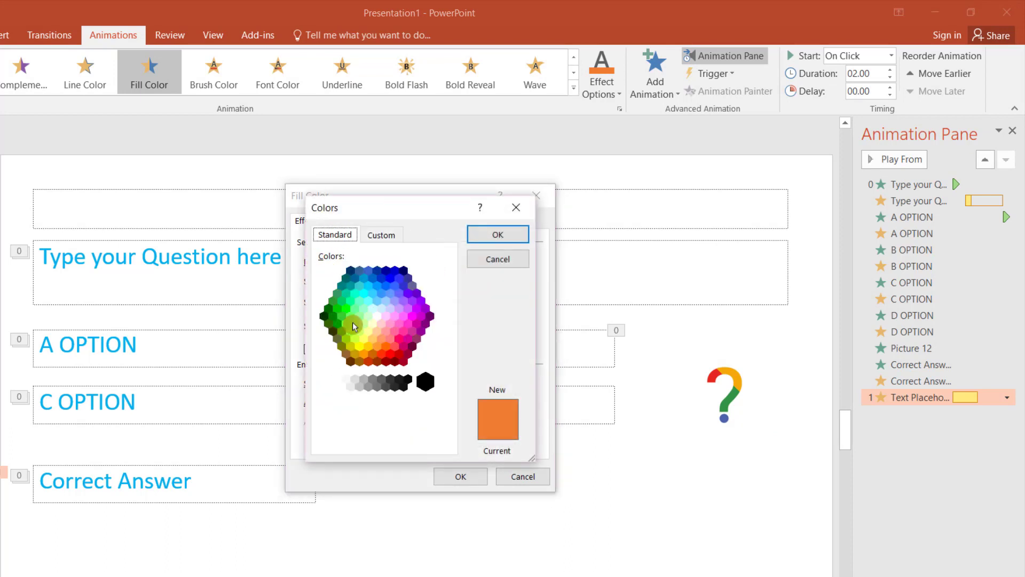
left_click(492, 236)
left_click(463, 482)
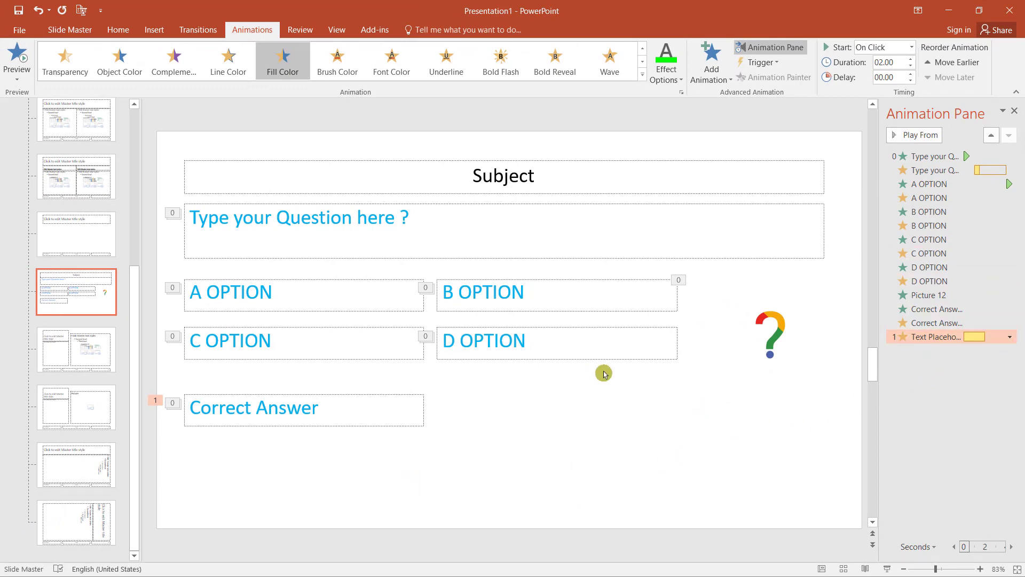
Step: Return to Normal view, add a quiz-layout slide, close the Animation Pane, select the blank slide
left_click(441, 447)
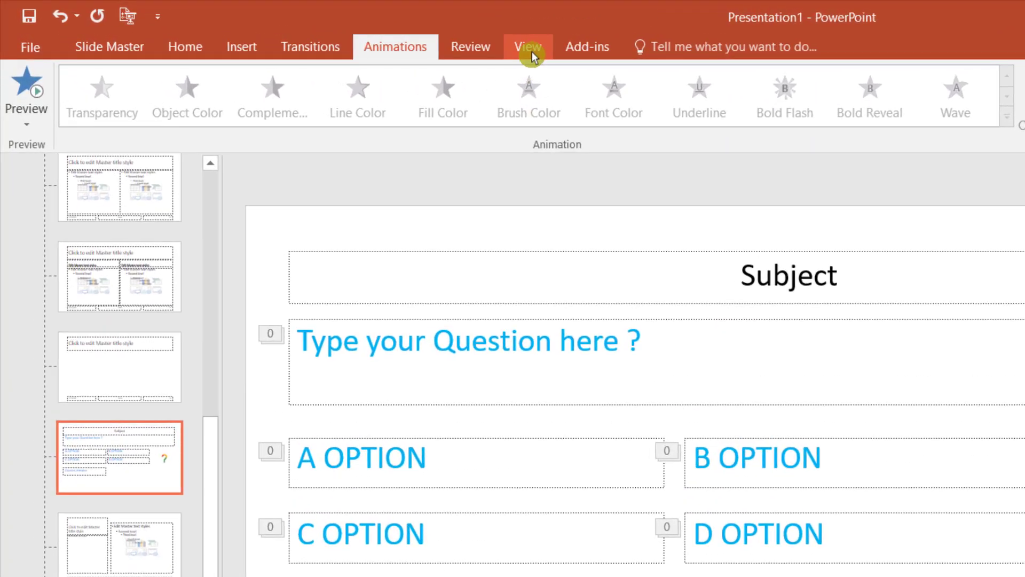
left_click(531, 51)
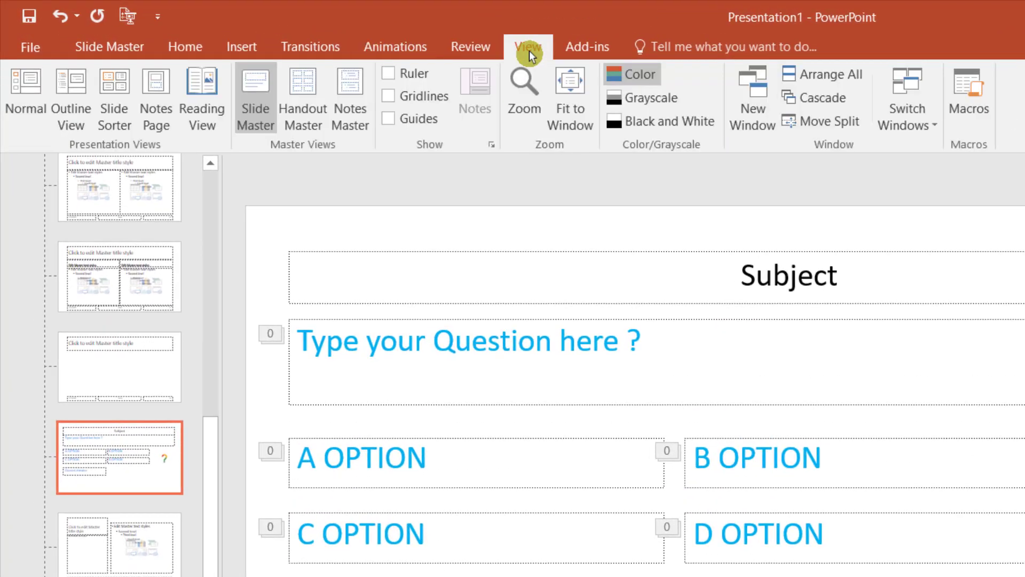
left_click(37, 92)
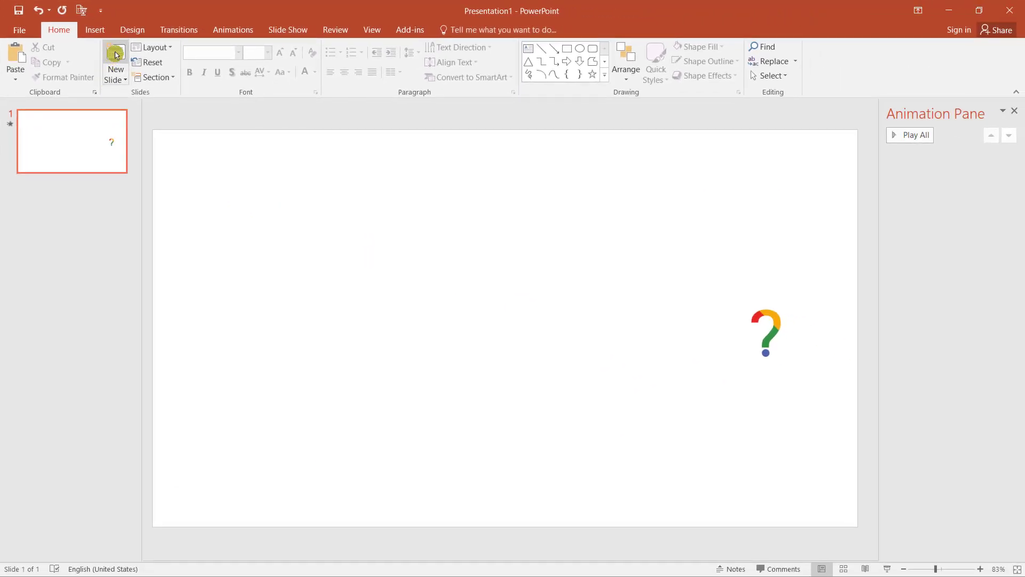
left_click(116, 55)
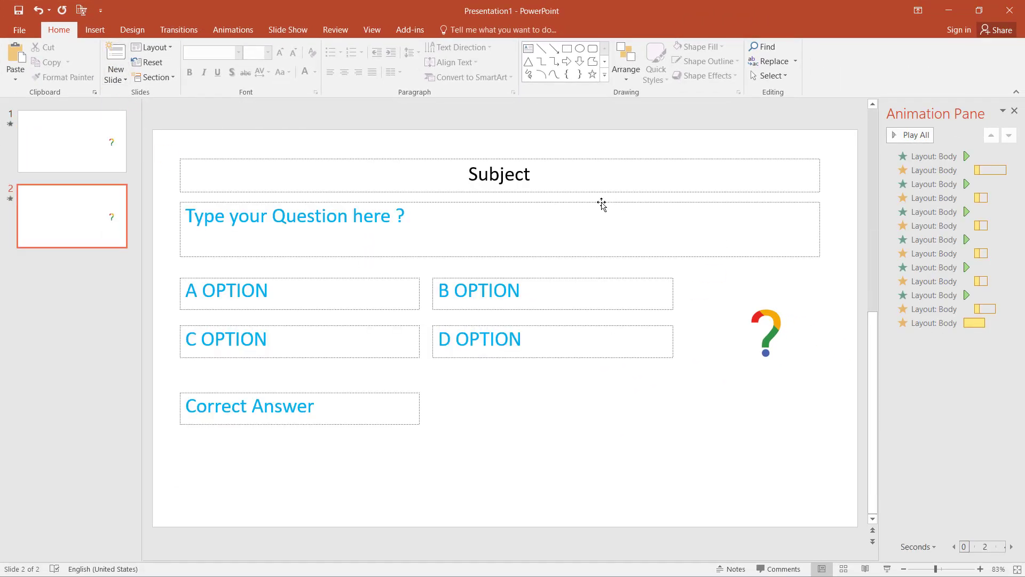
left_click(1016, 114)
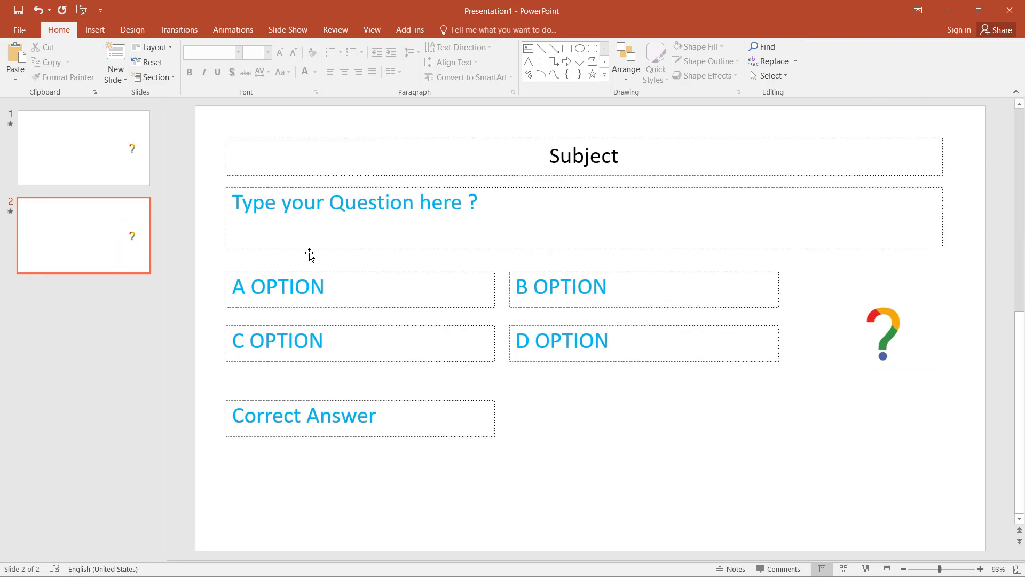
left_click(103, 165)
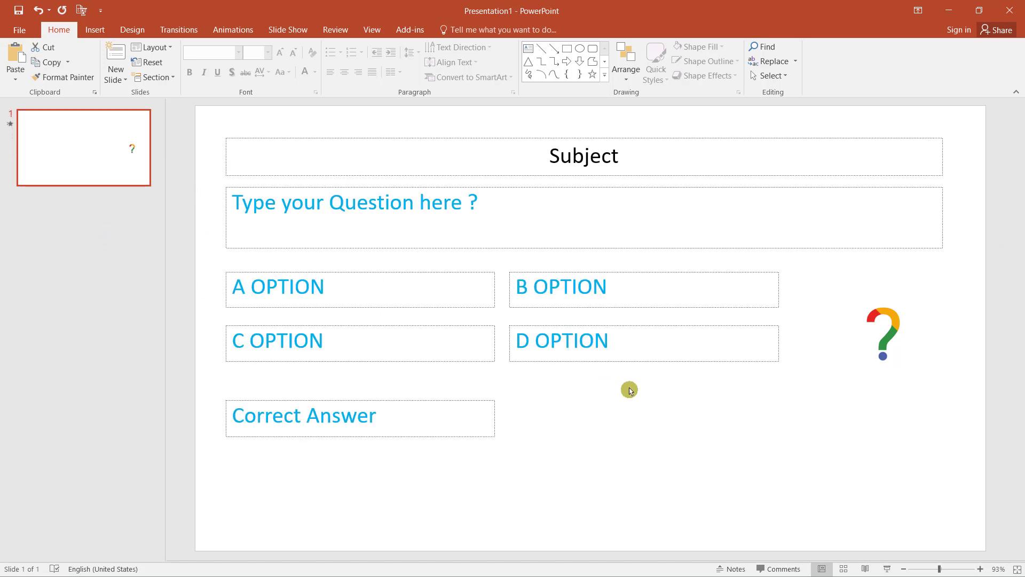
Step: Save the presentation to the Desktop as 'Presentation GK'
left_click(22, 34)
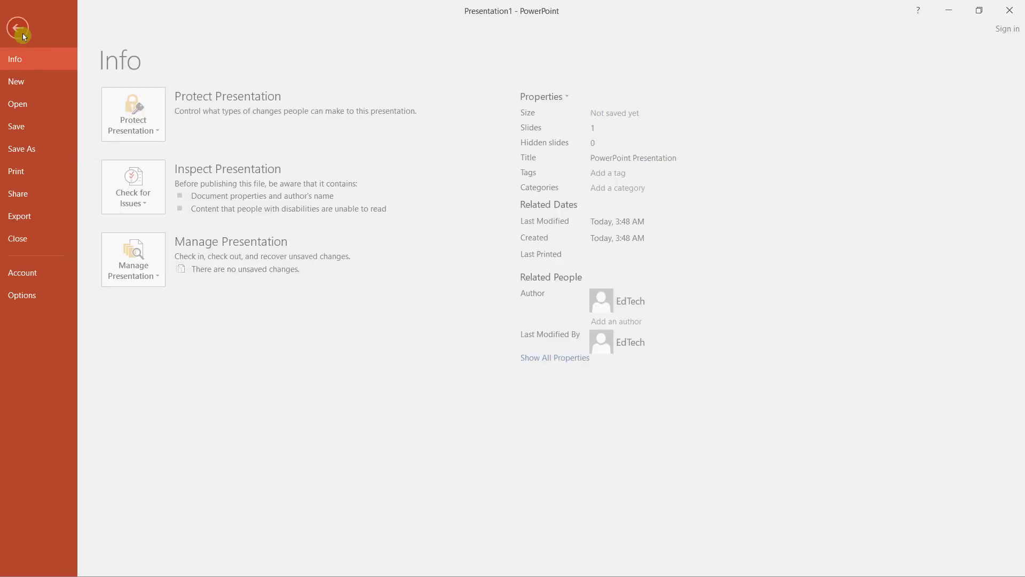
left_click(45, 133)
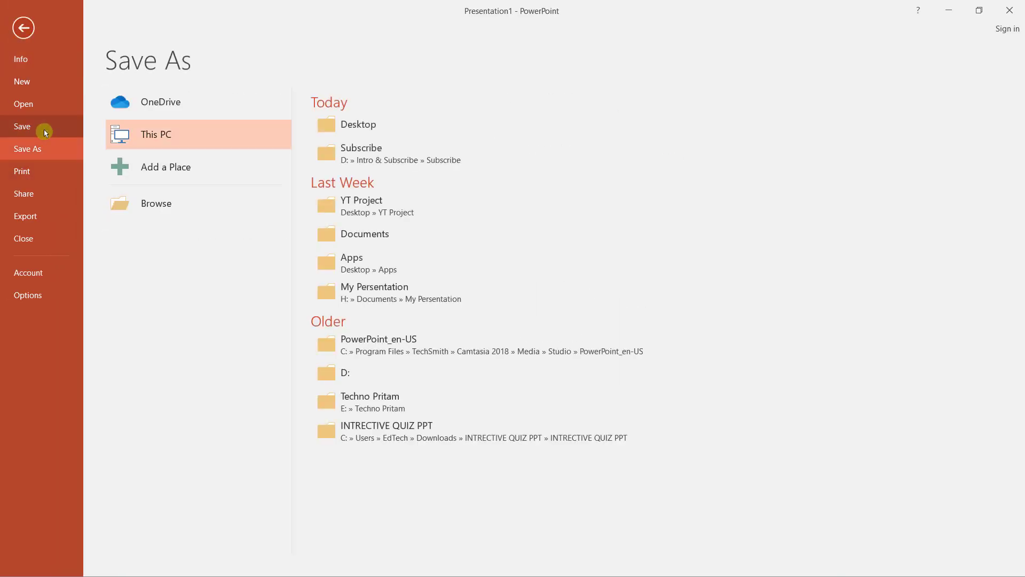
left_click(380, 131)
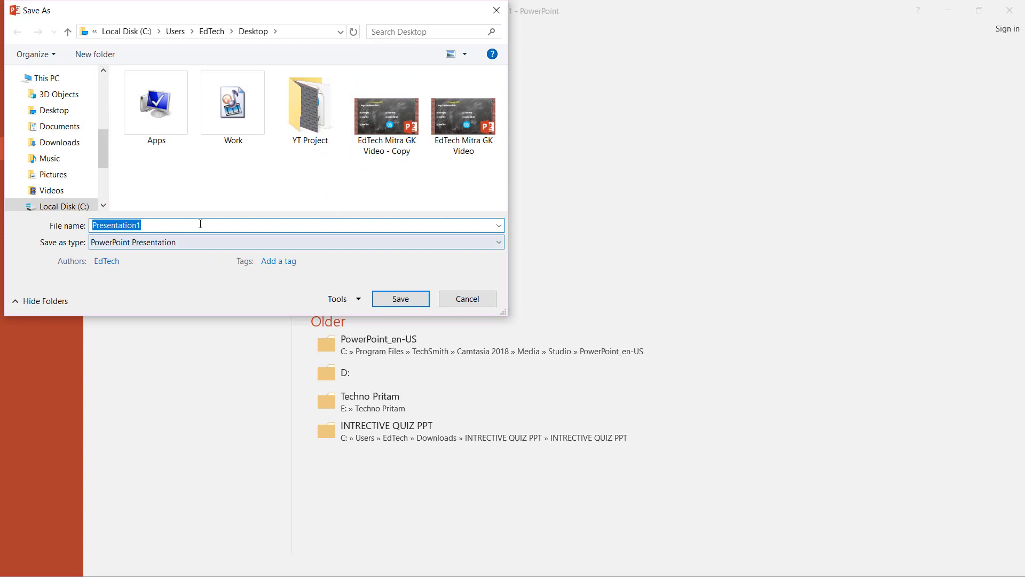
left_click(163, 225)
key("BackSpace")
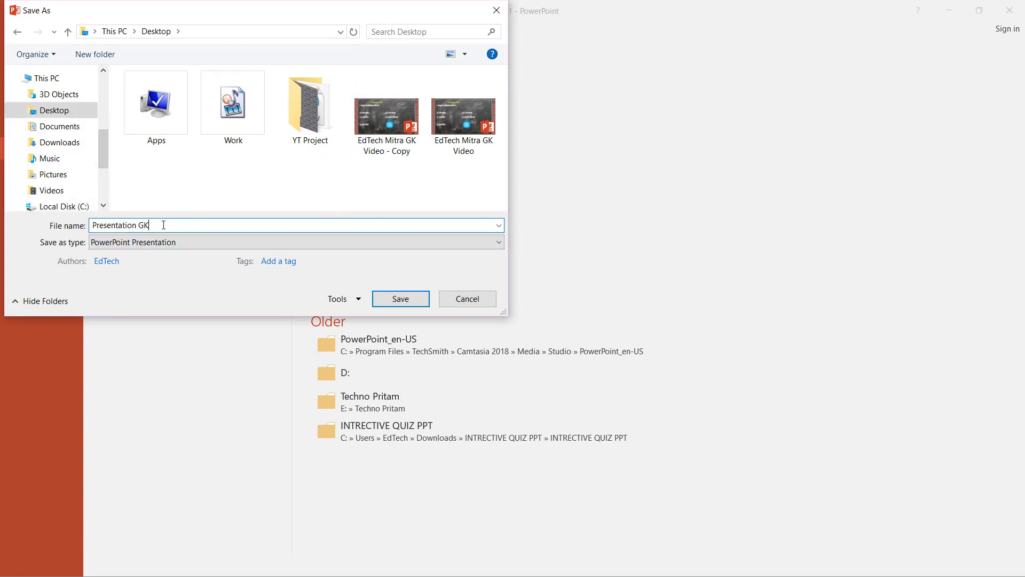
left_click(392, 299)
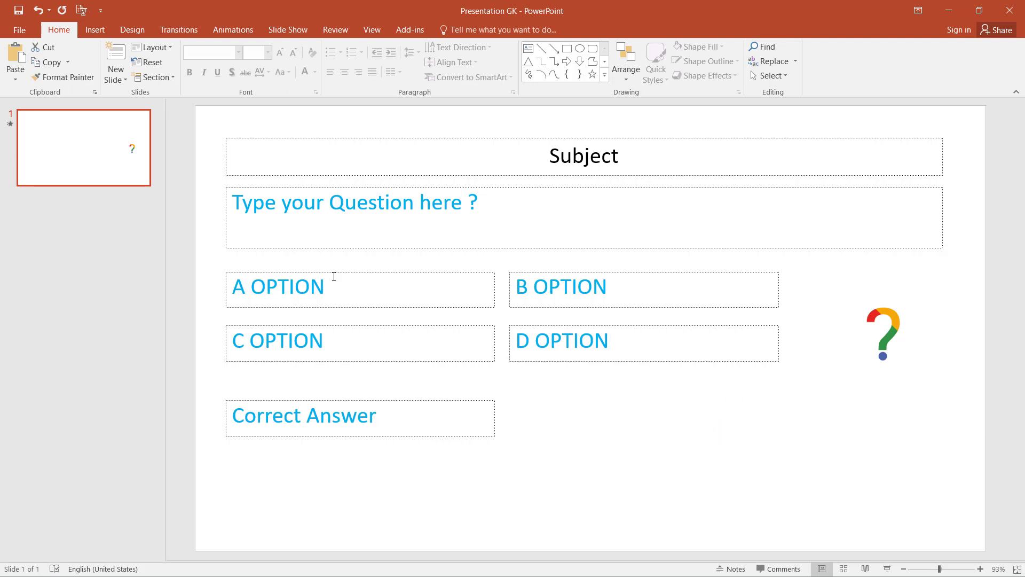
Step: Check that the question and option placeholders on the slide are editable
left_click(379, 216)
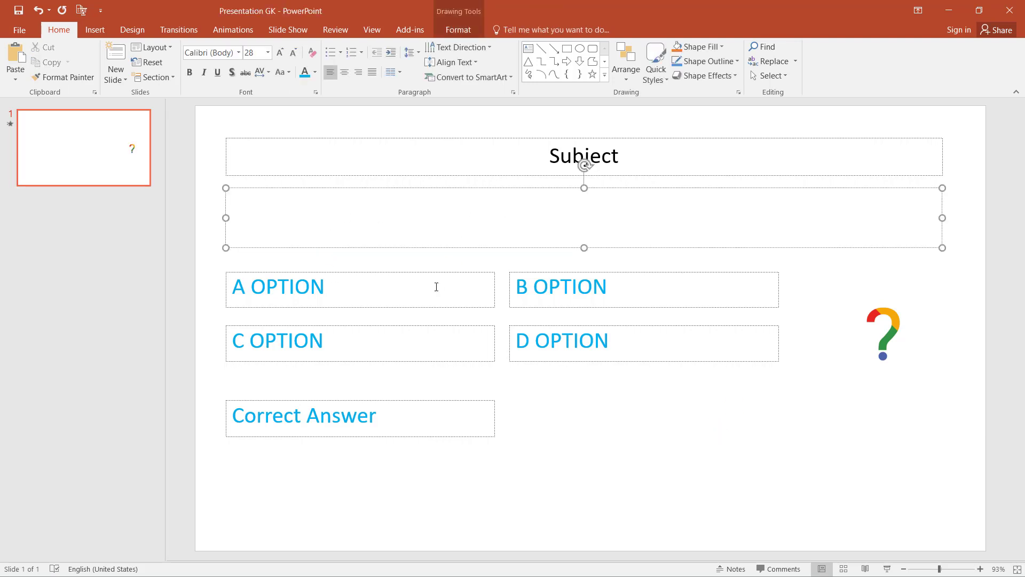
left_click(364, 295)
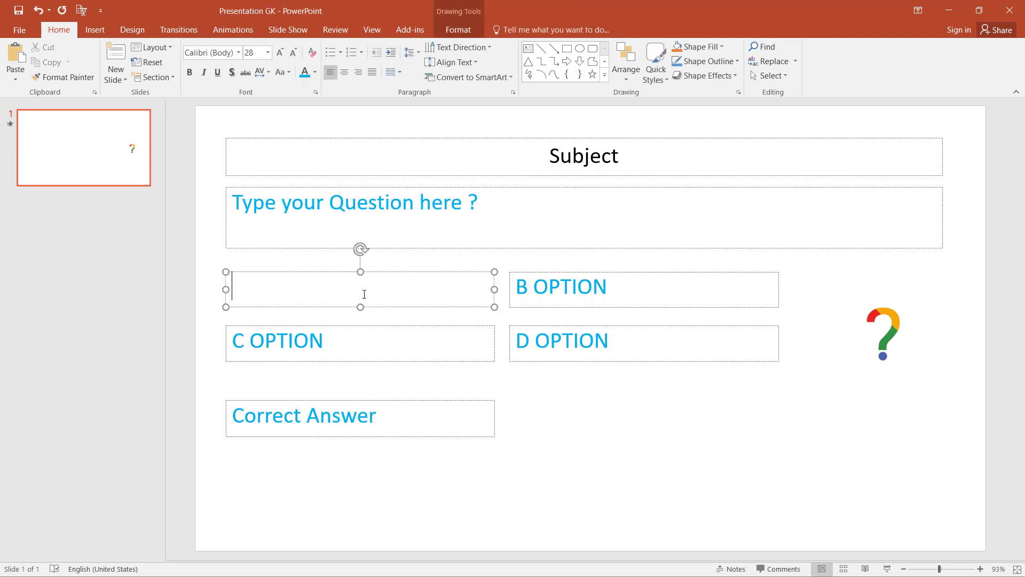
left_click(678, 286)
left_click(451, 341)
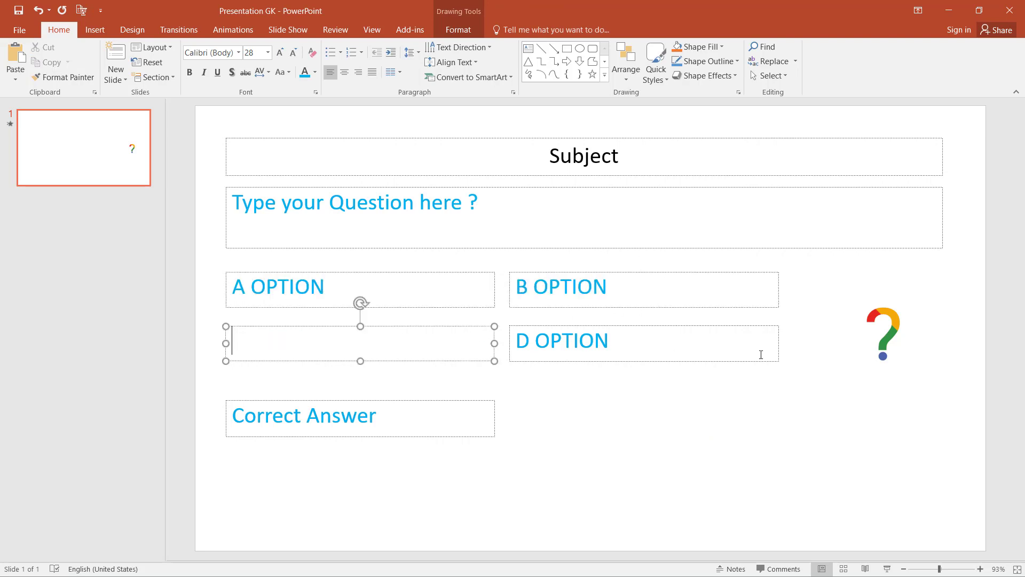
left_click(620, 423)
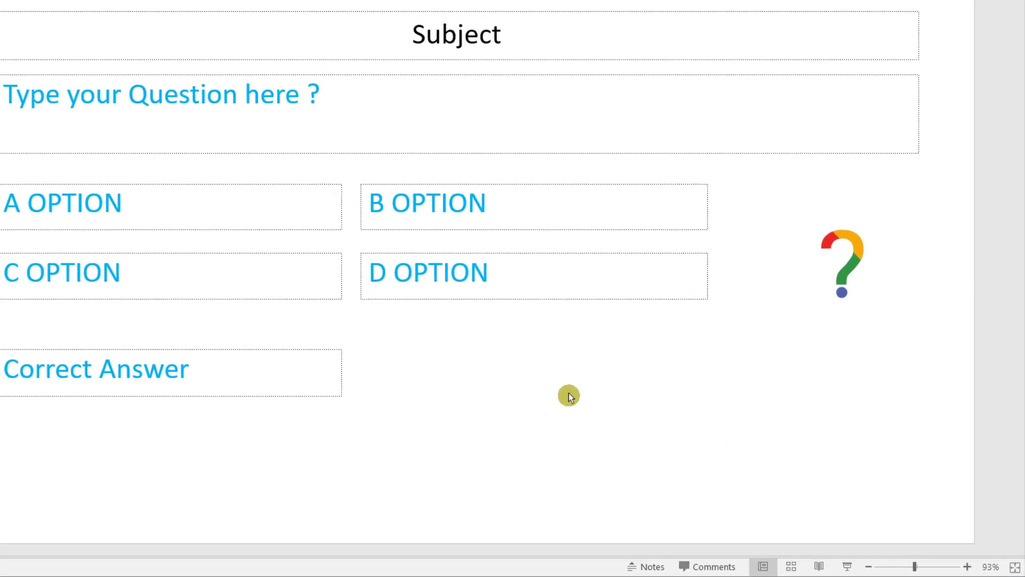
Step: Switch the slide background to a picture fill sourced from online images
right_click(570, 396)
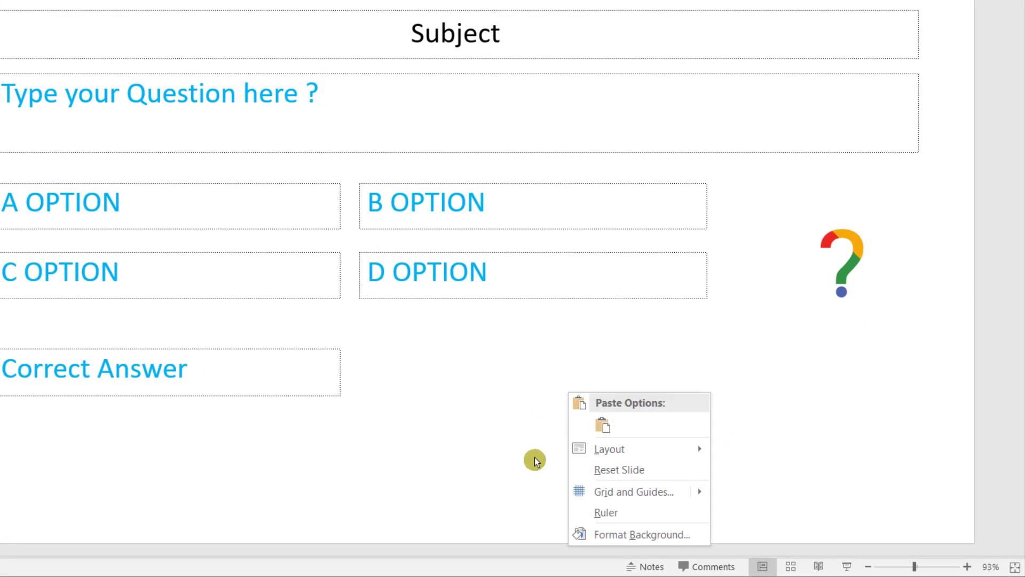
left_click(642, 535)
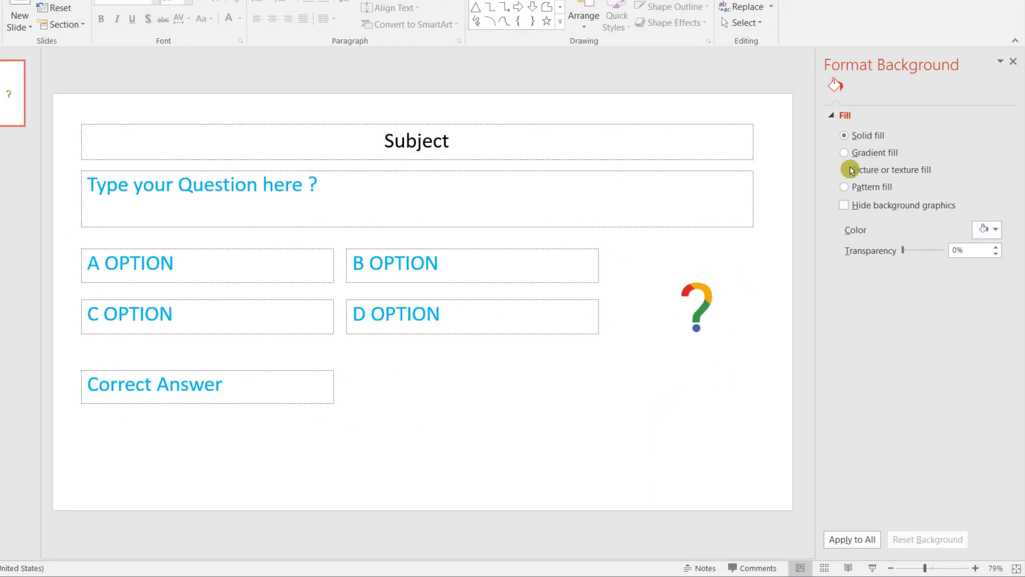
left_click(896, 174)
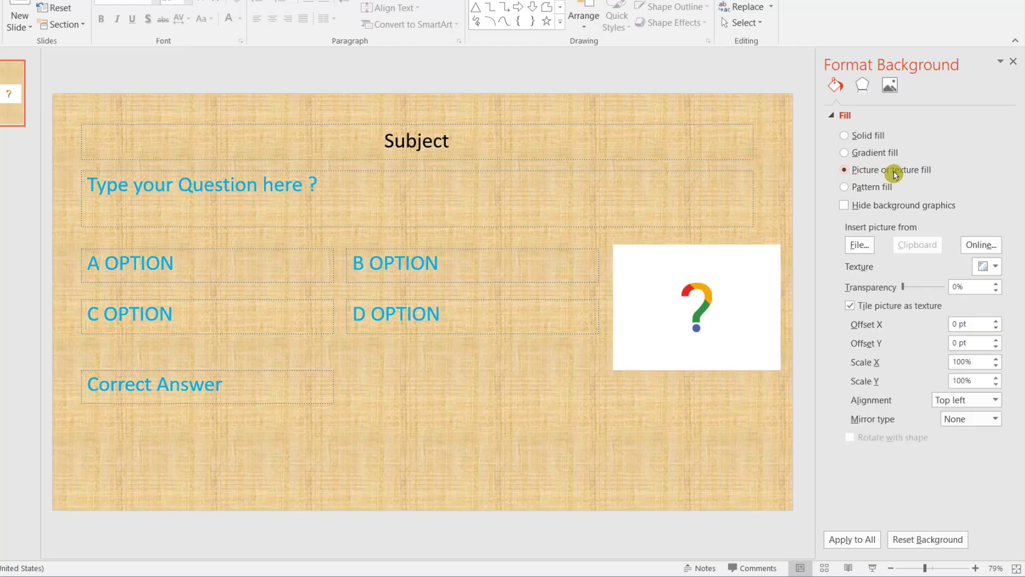
left_click(980, 247)
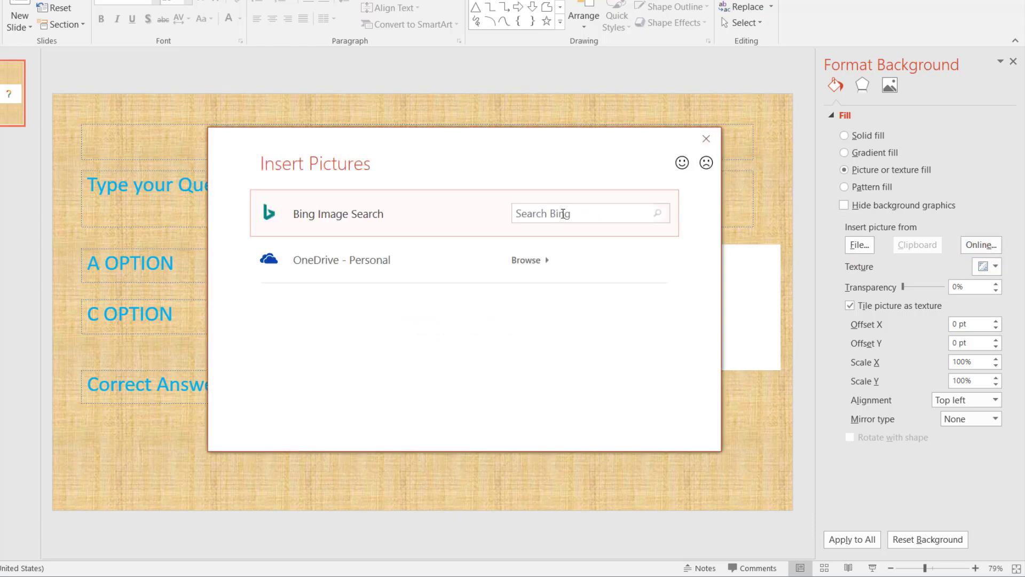
Step: Search online for 'teaching board' and insert the plain blackboard image as the background
left_click(588, 212)
type("aching board")
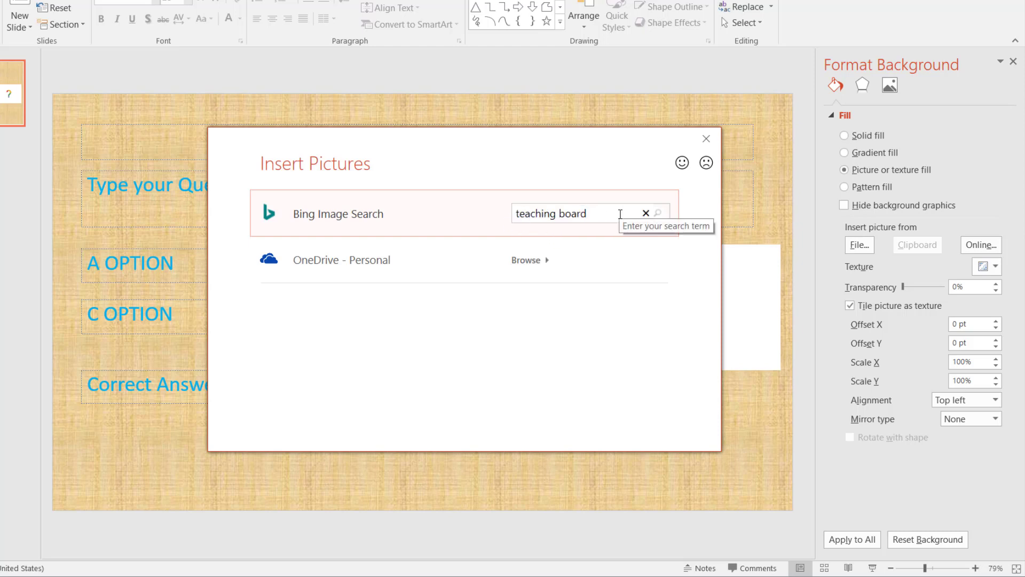
key("Return")
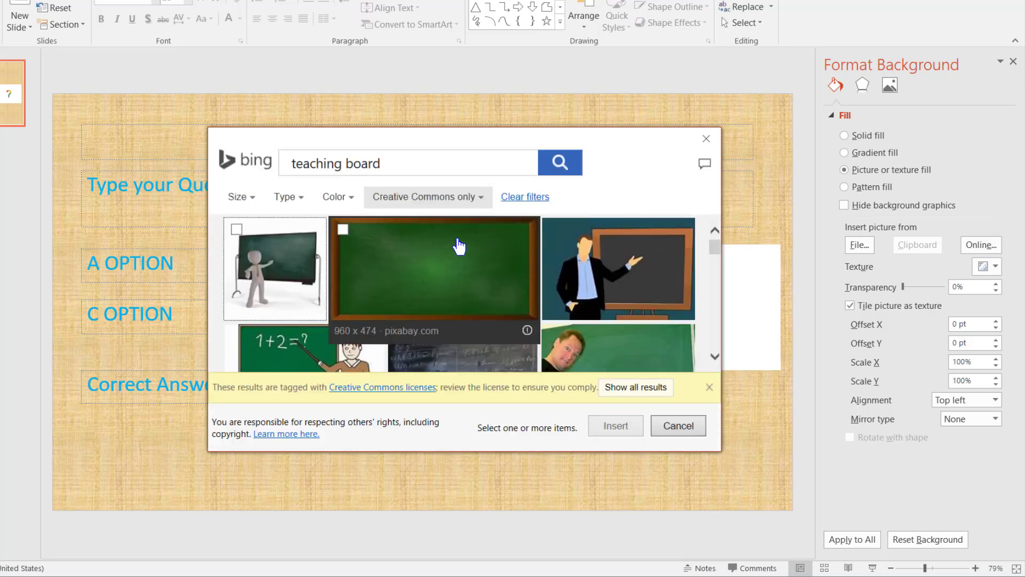
scroll(514, 277, "down", 2)
scroll(463, 299, "down", 3)
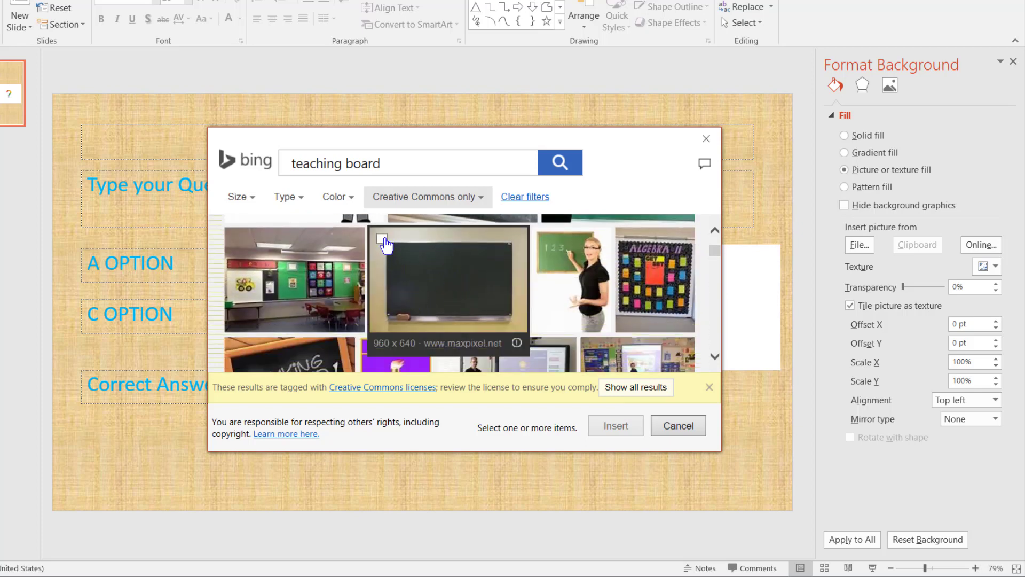
left_click(383, 240)
left_click(621, 434)
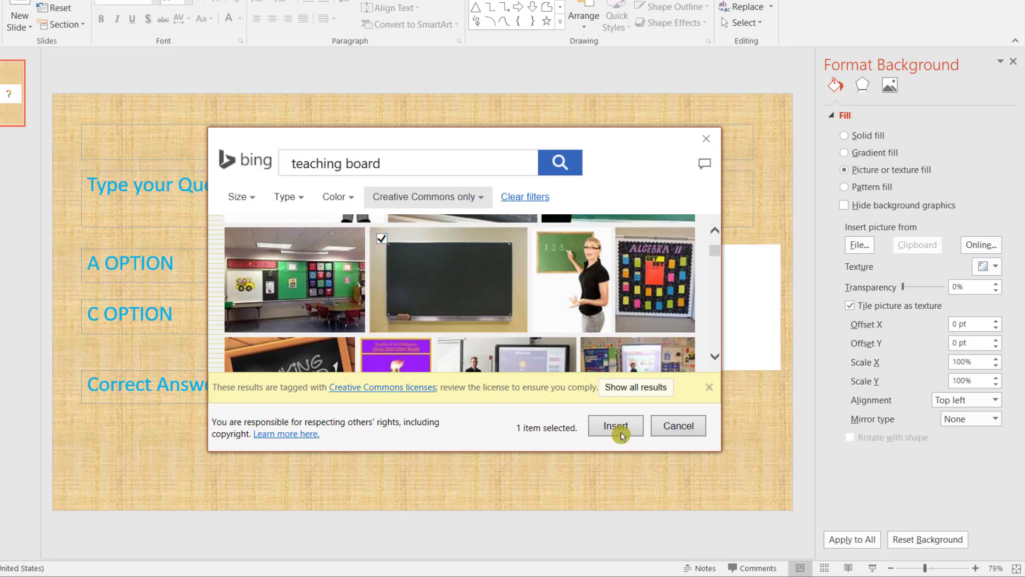
left_click(625, 433)
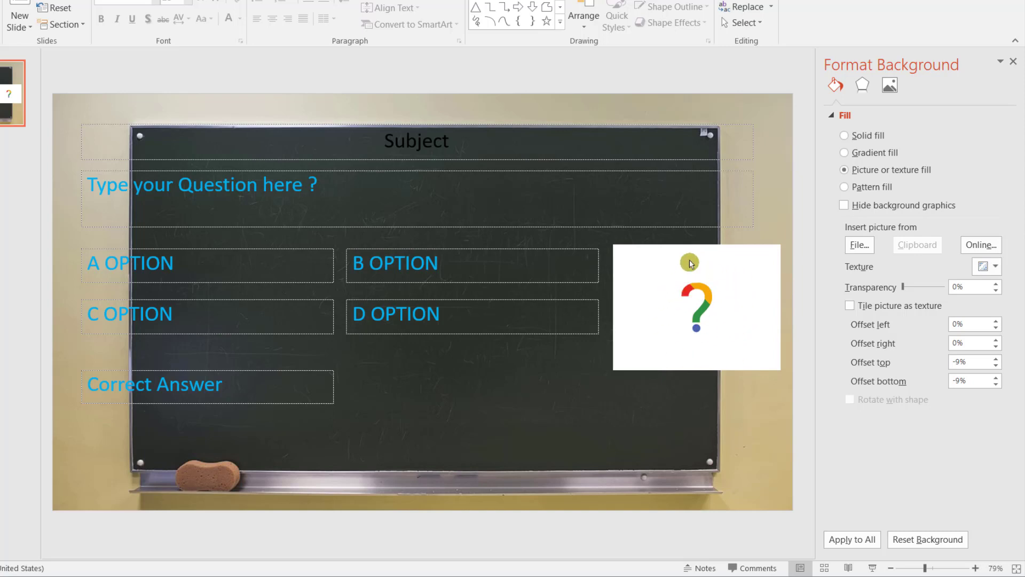
left_click(1016, 63)
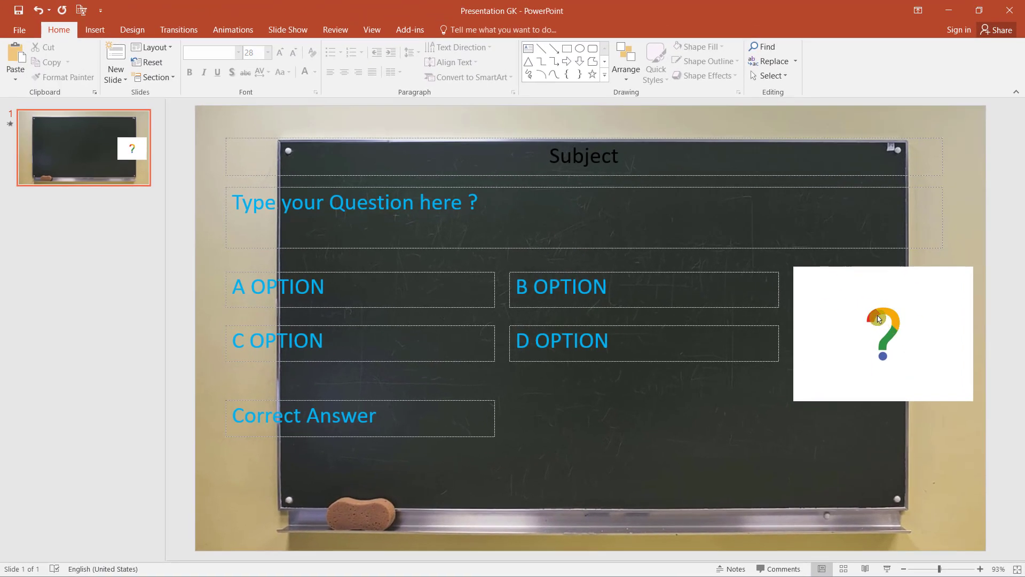
Step: In Slide Master view, delete the small question-mark picture from the quiz layout
left_click(368, 31)
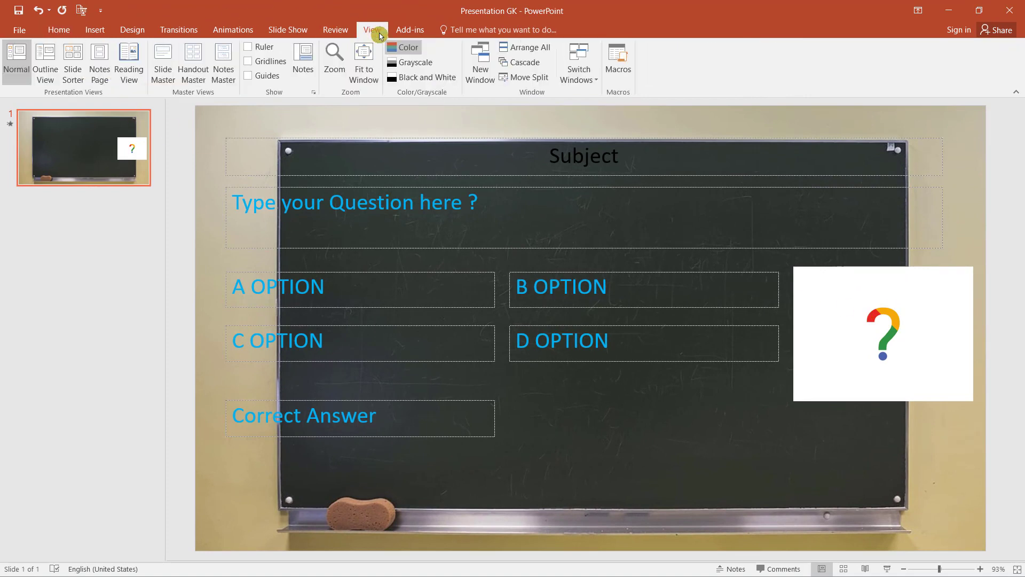
left_click(161, 74)
left_click(878, 320)
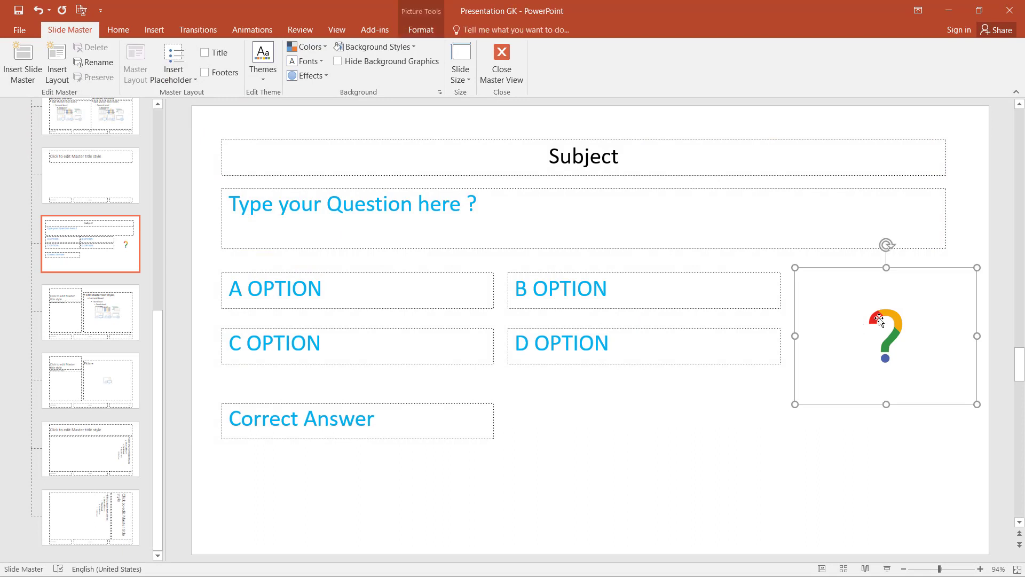
key("Delete")
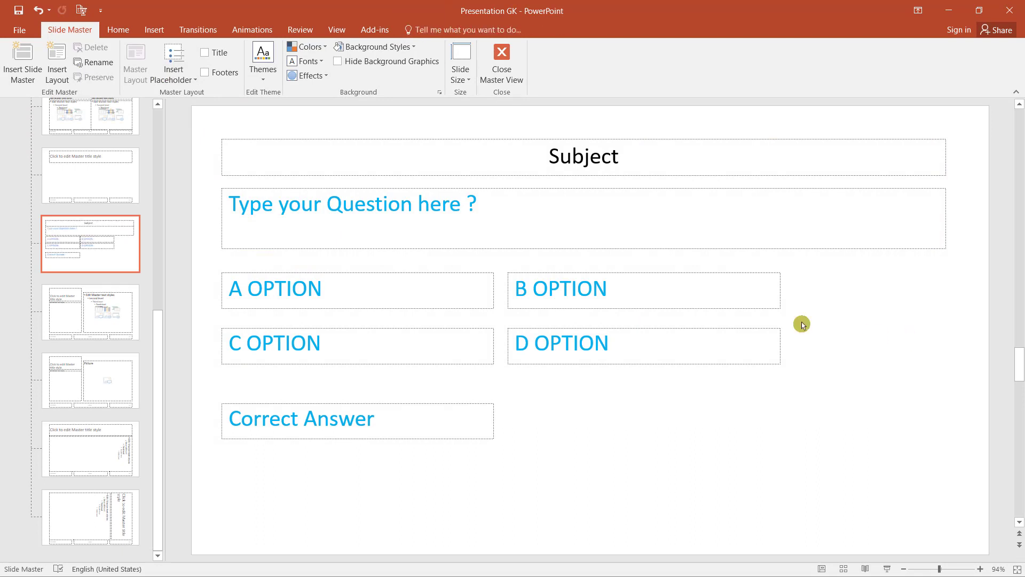
Step: Insert the question_mark_serious_thinker picture from the YT Project folder
left_click(154, 30)
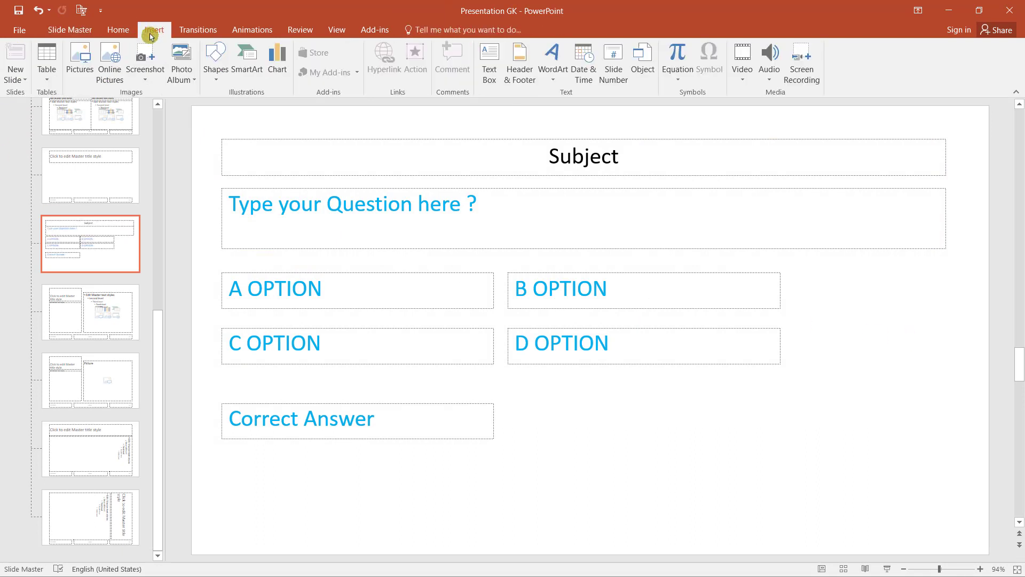
left_click(80, 58)
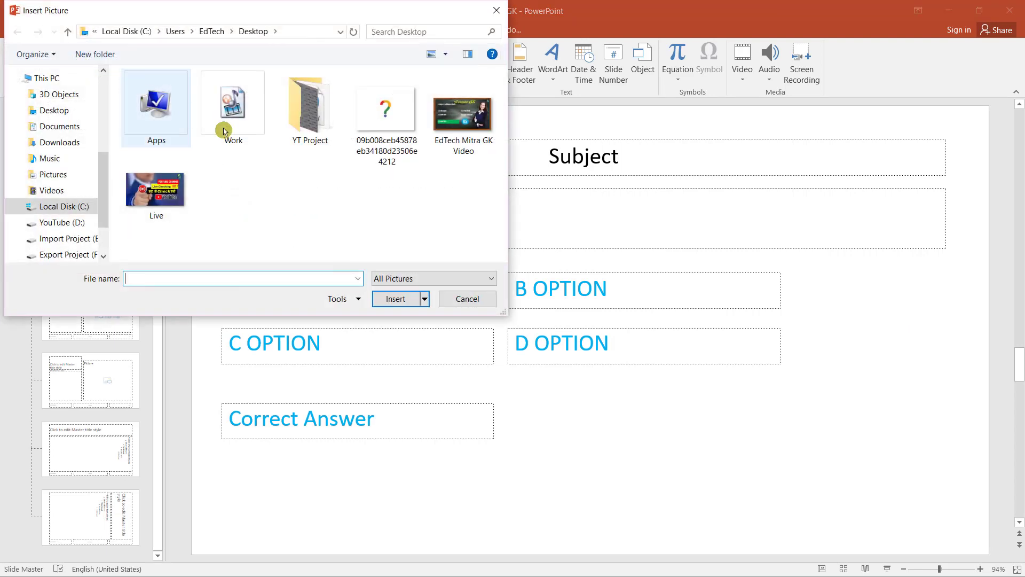
left_click(65, 145)
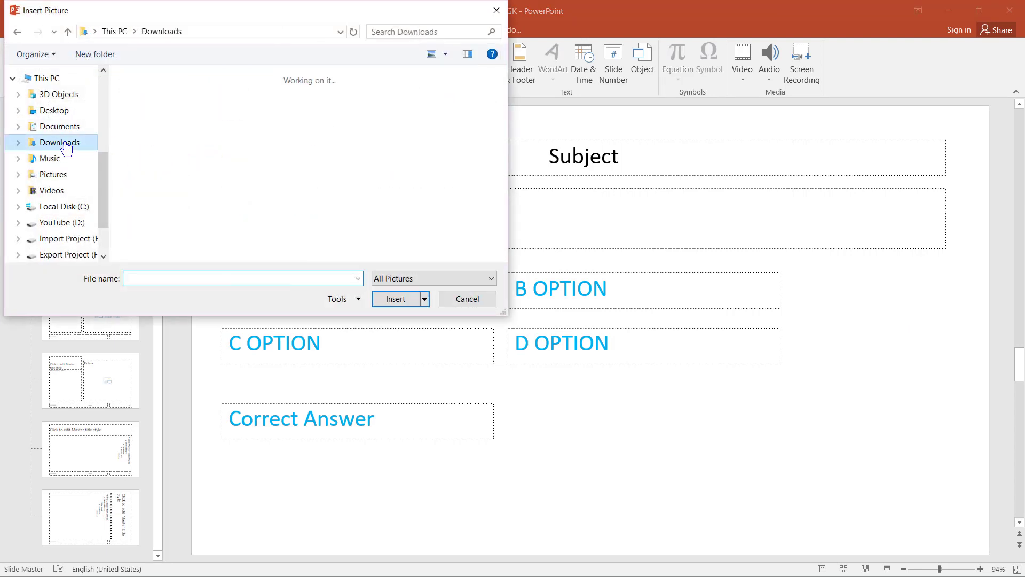
scroll(360, 171, "down", 3)
scroll(360, 171, "down", 3)
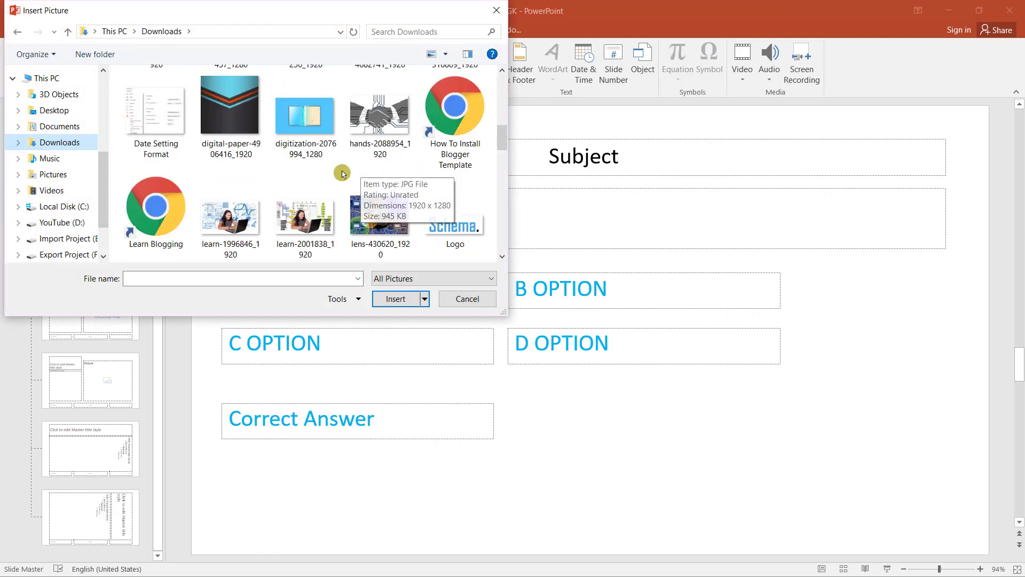
double_click(331, 171)
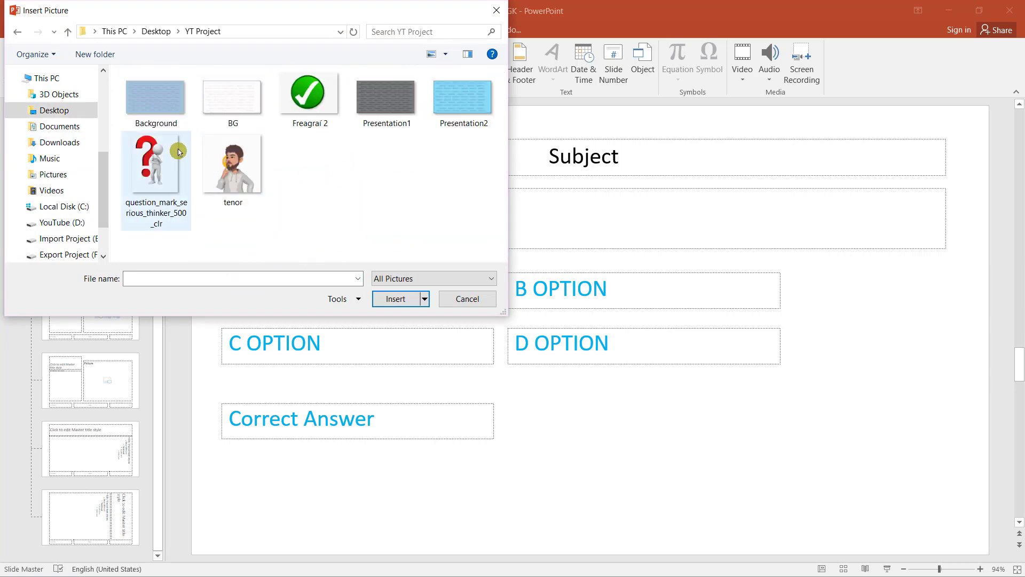
left_click(146, 180)
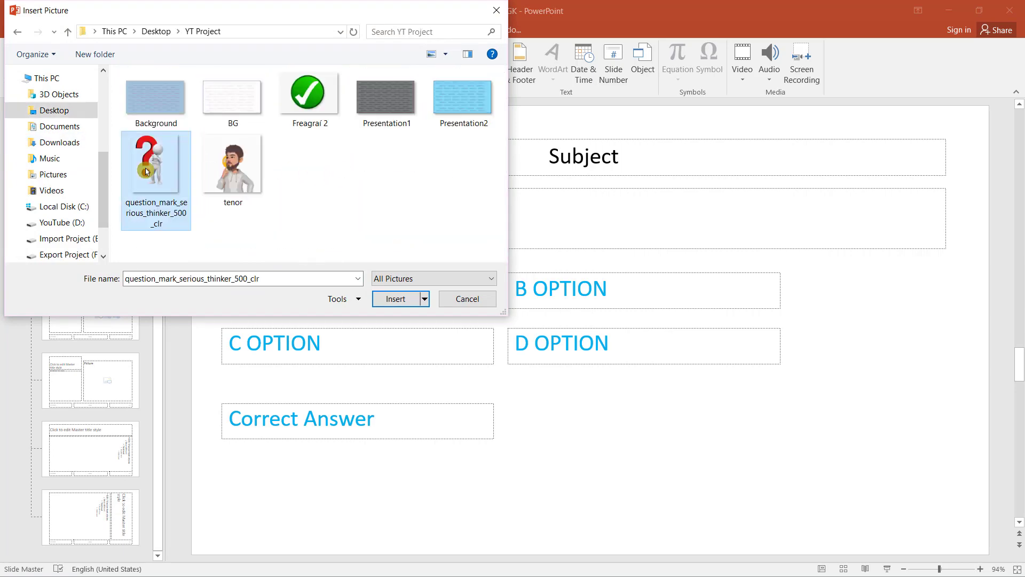
left_click(398, 299)
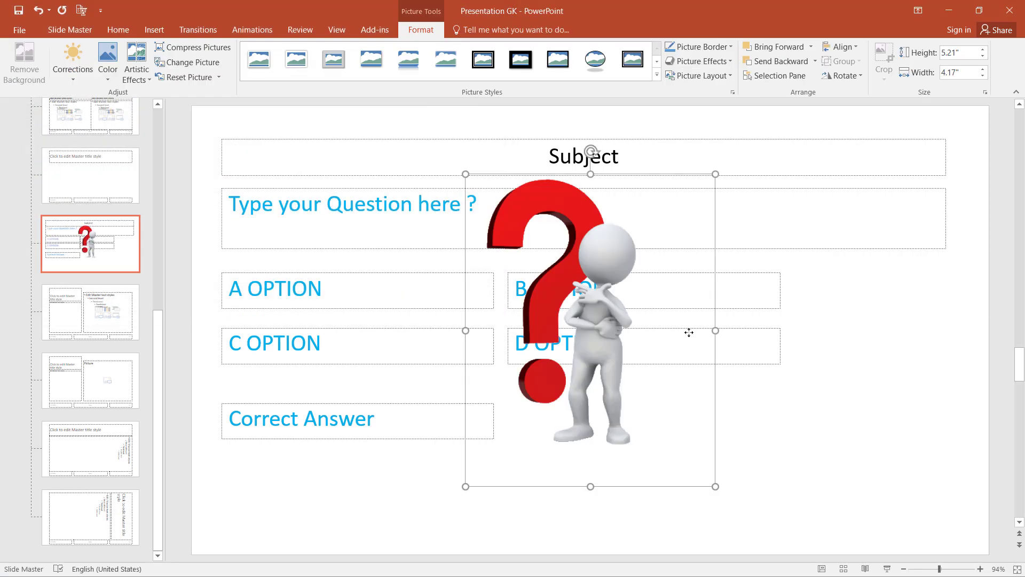
Step: Move the thinker picture to the right of the options and resize it to about 4.36" × 3.49"
left_click_drag(688, 332, 973, 390)
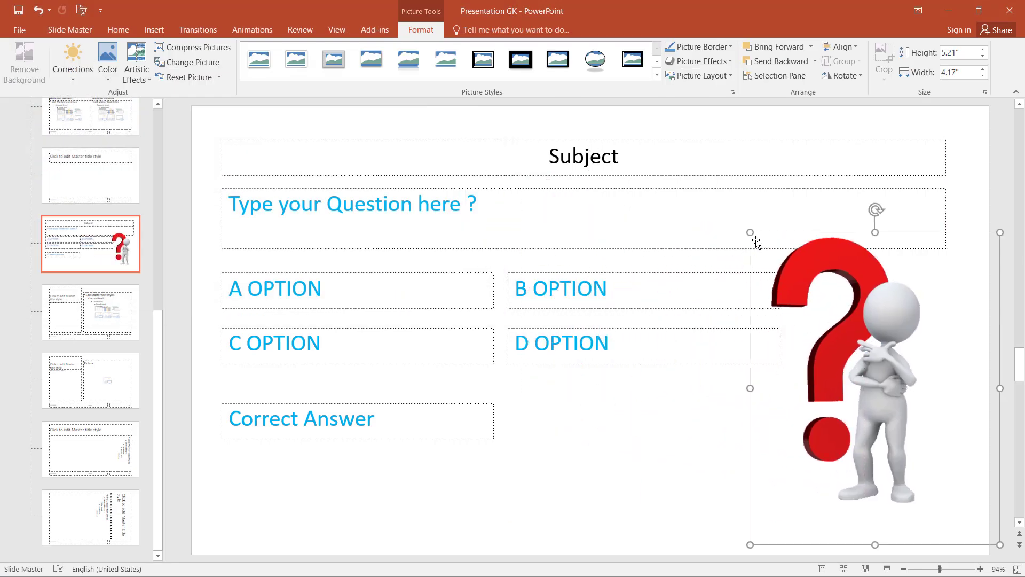
left_click_drag(750, 232, 791, 283)
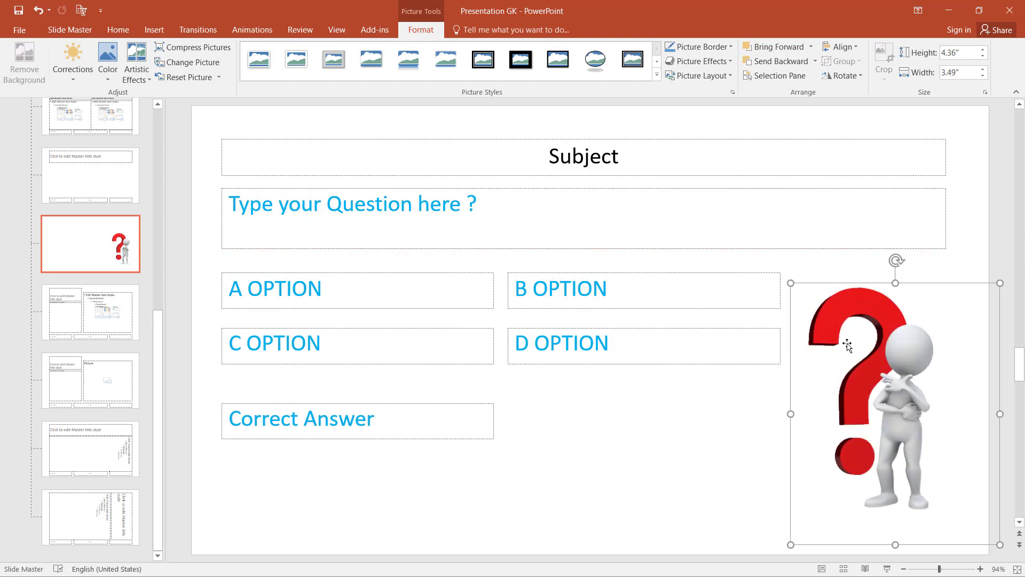
left_click_drag(872, 421, 852, 411)
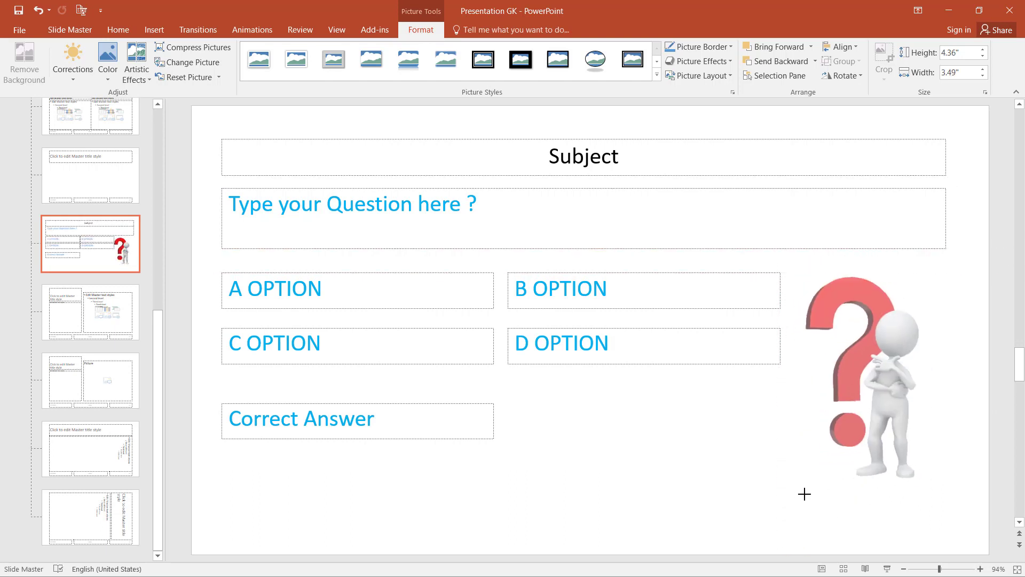
left_click_drag(770, 535, 815, 478)
left_click(714, 470)
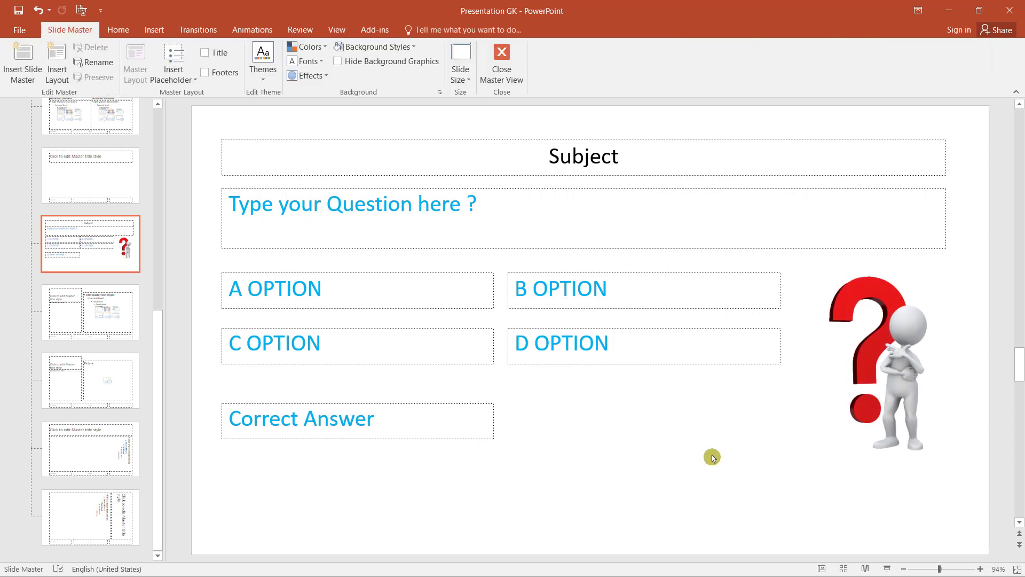
Step: Set the master layout background to a picture fill sourced from online images
right_click(613, 419)
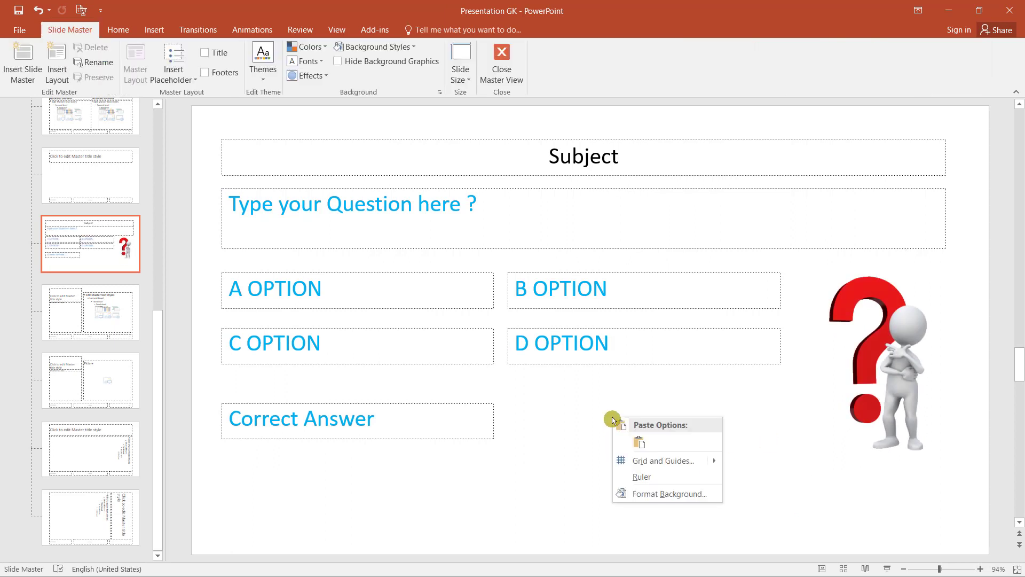
left_click(672, 499)
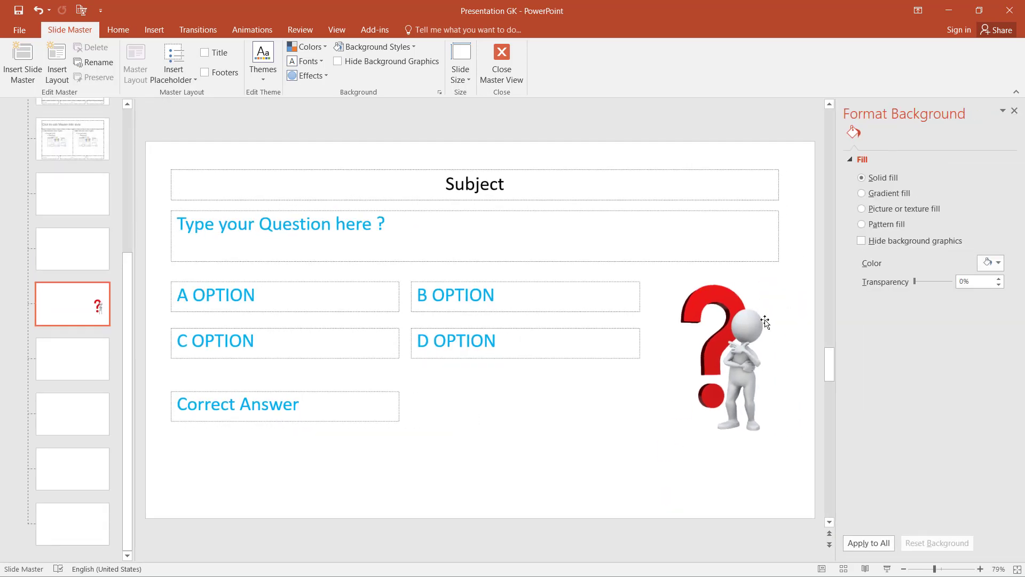
left_click(884, 209)
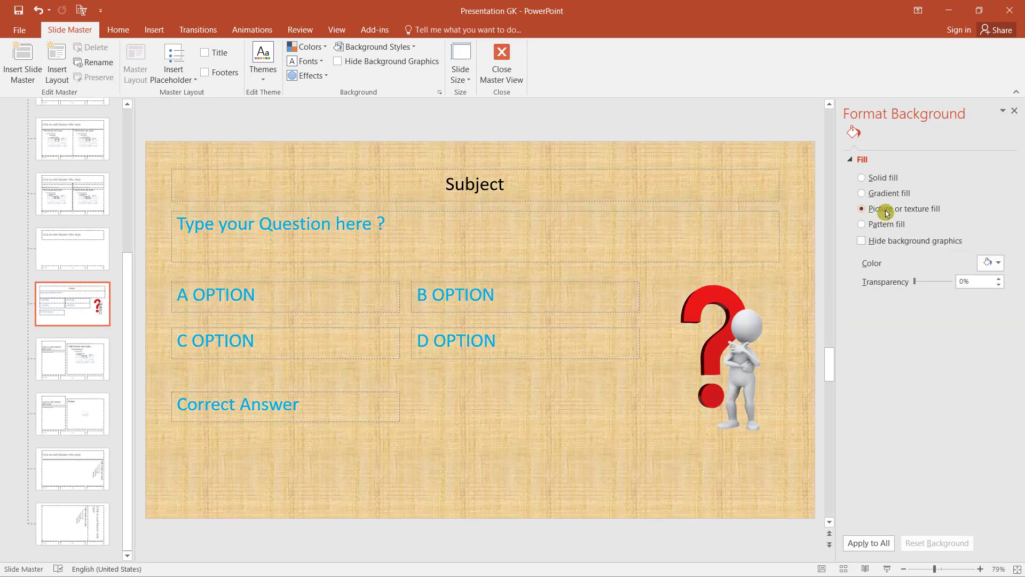
left_click(984, 277)
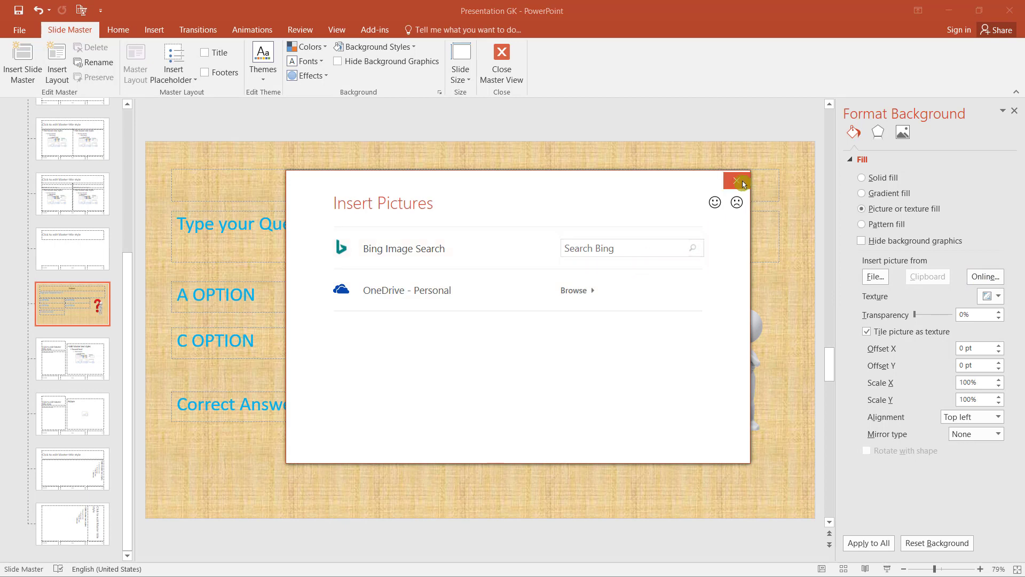
Step: Search 'teaching board' and apply the plain blackboard image as the layout background
left_click(639, 247)
type("teachi")
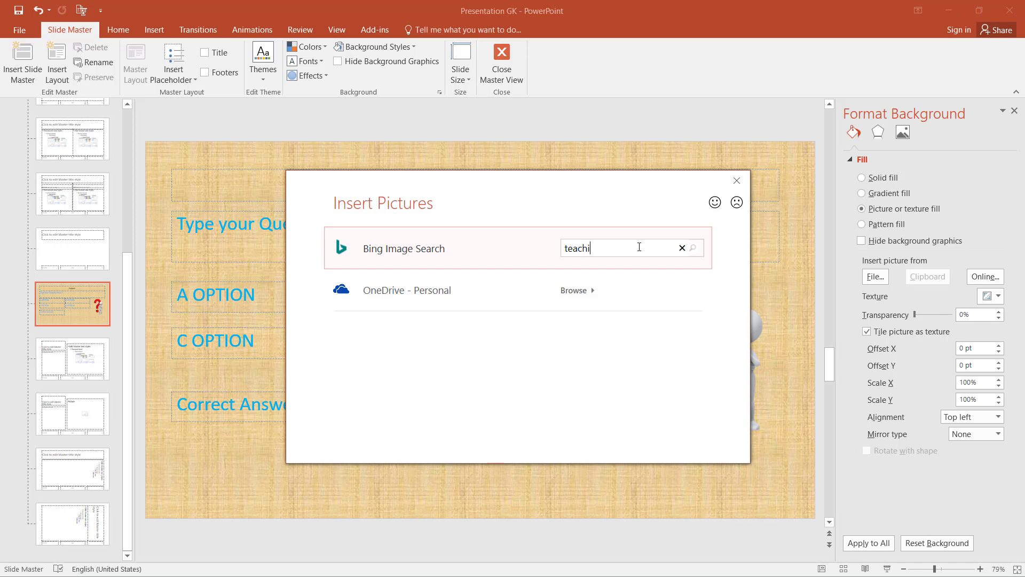
type("ng board")
key("Return")
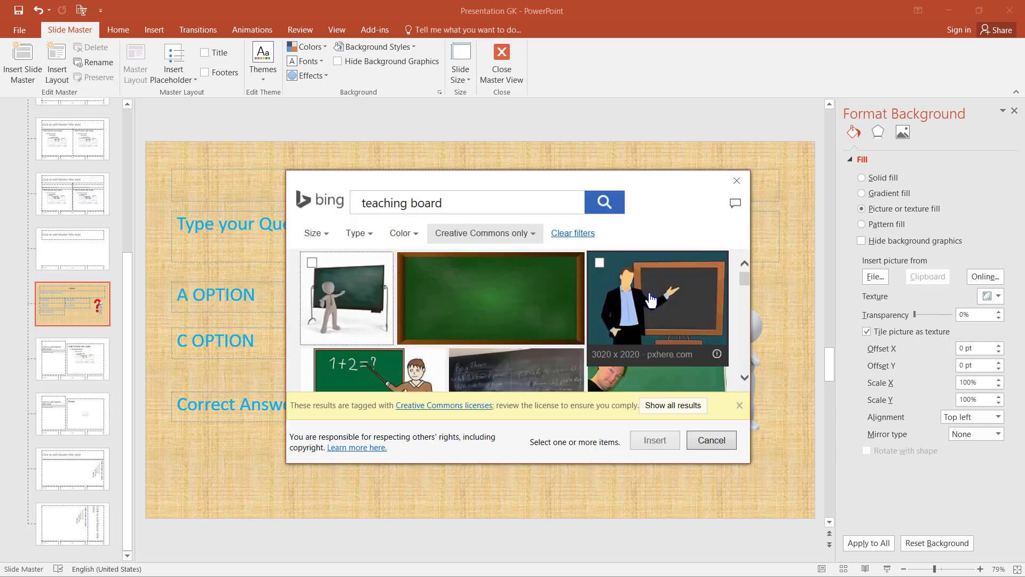
scroll(524, 321, "down", 2)
scroll(555, 322, "down", 2)
scroll(549, 325, "down", 2)
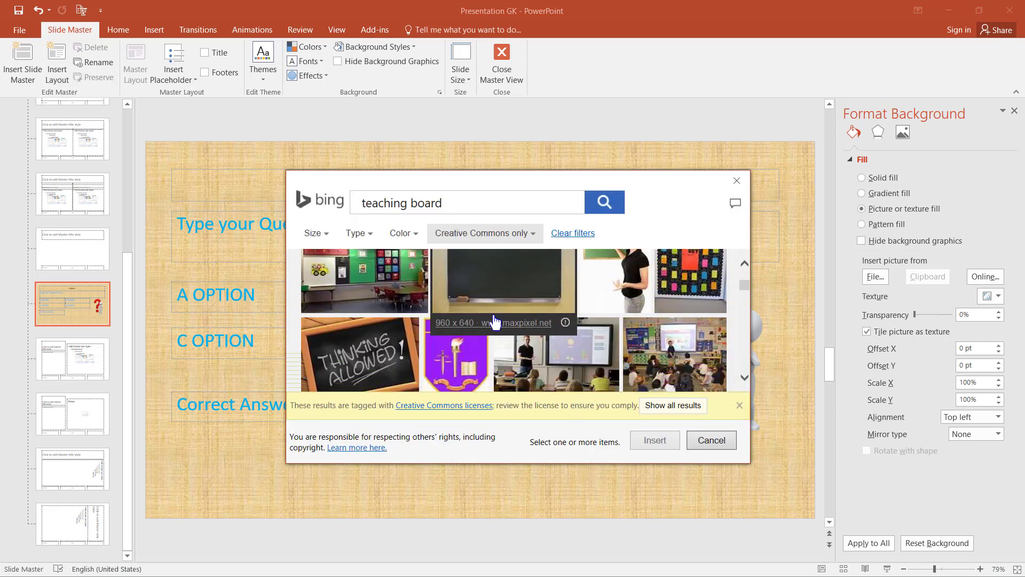
scroll(470, 288, "up", 1)
left_click(445, 252)
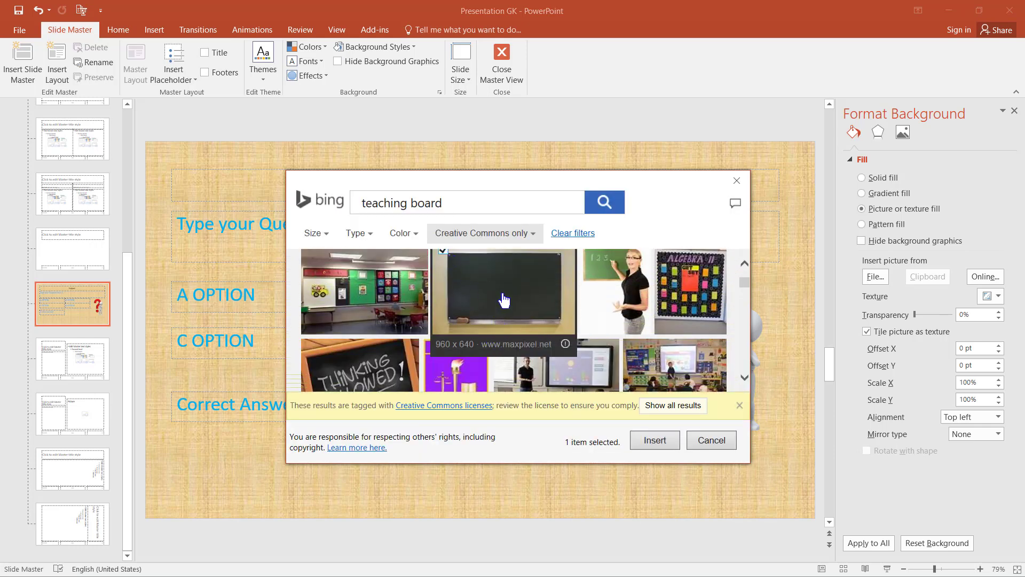
left_click(658, 441)
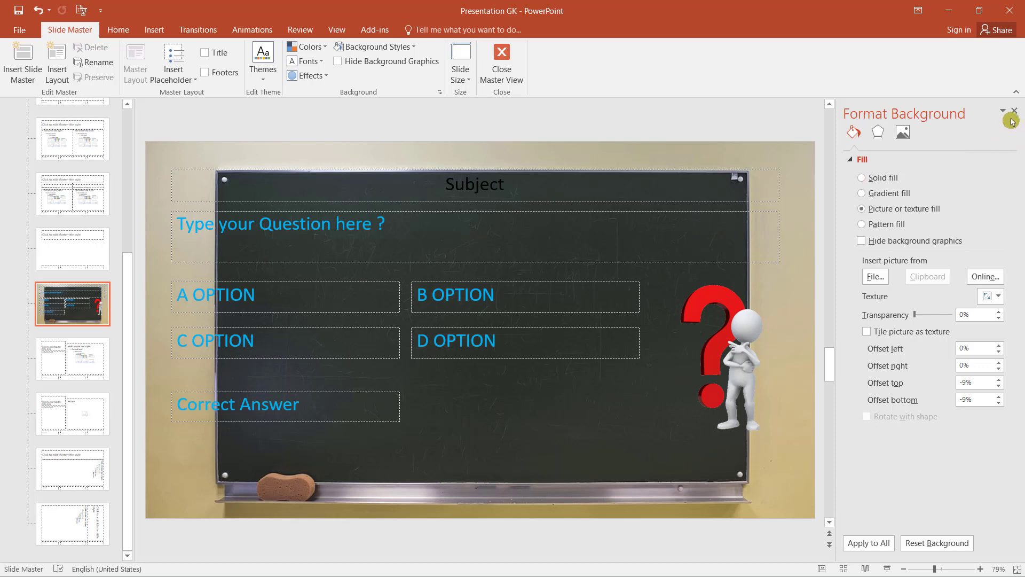
left_click(1016, 114)
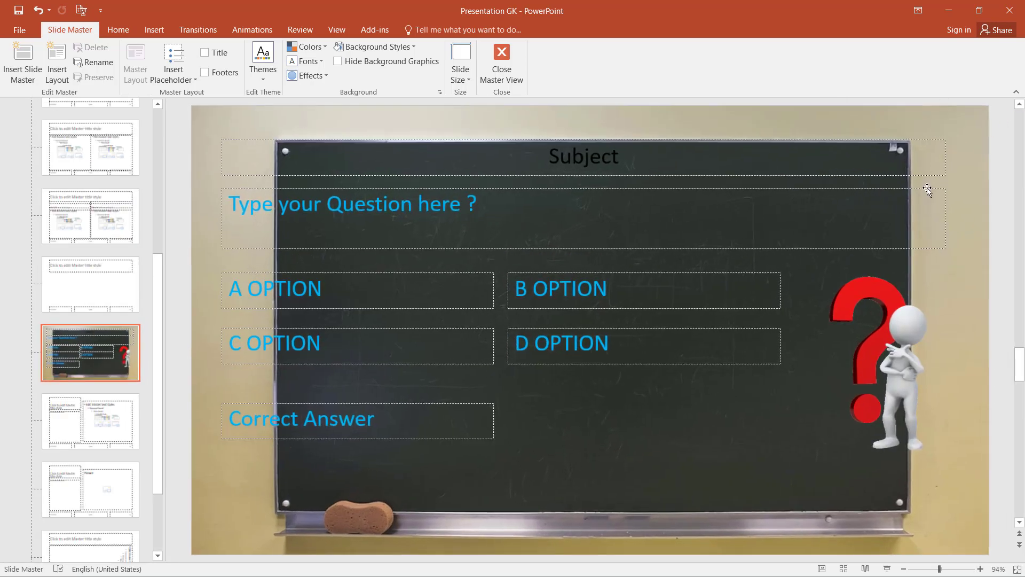
Step: Switch back to Normal view with slide 1 in focus
left_click(336, 31)
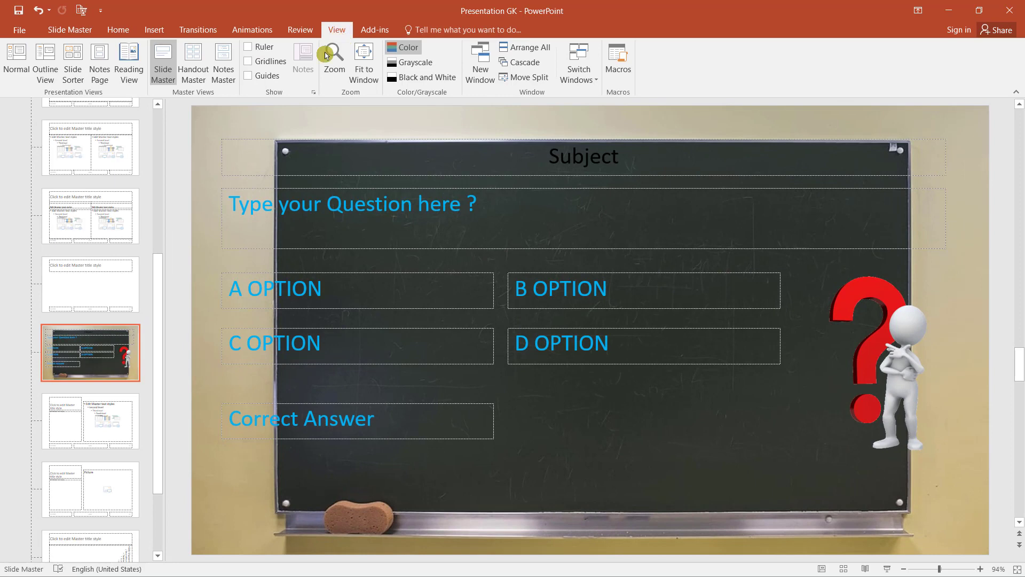
left_click(17, 63)
left_click(215, 219)
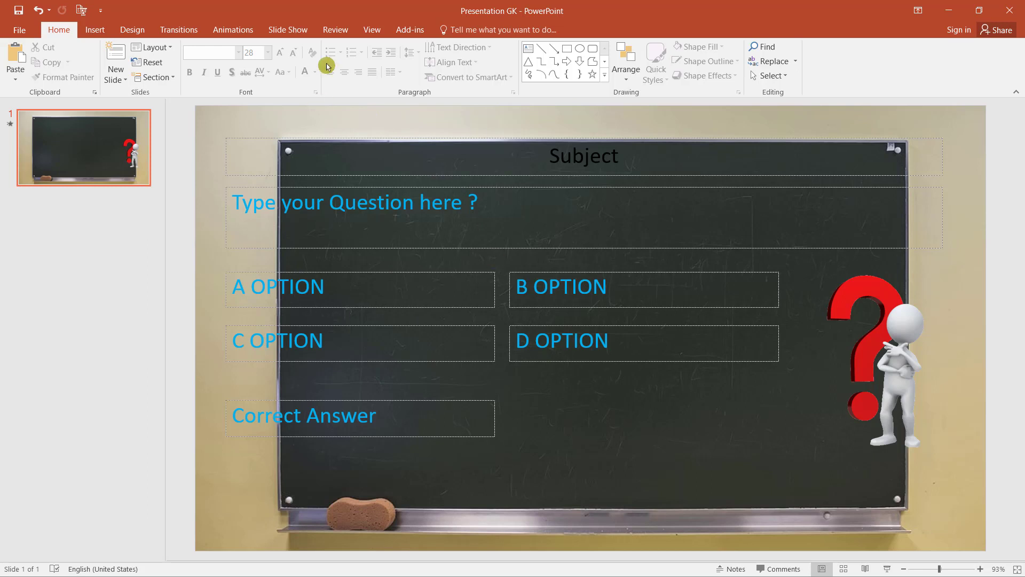
Step: Switch to Slide Master view to edit the chalkboard quiz layout
left_click(379, 34)
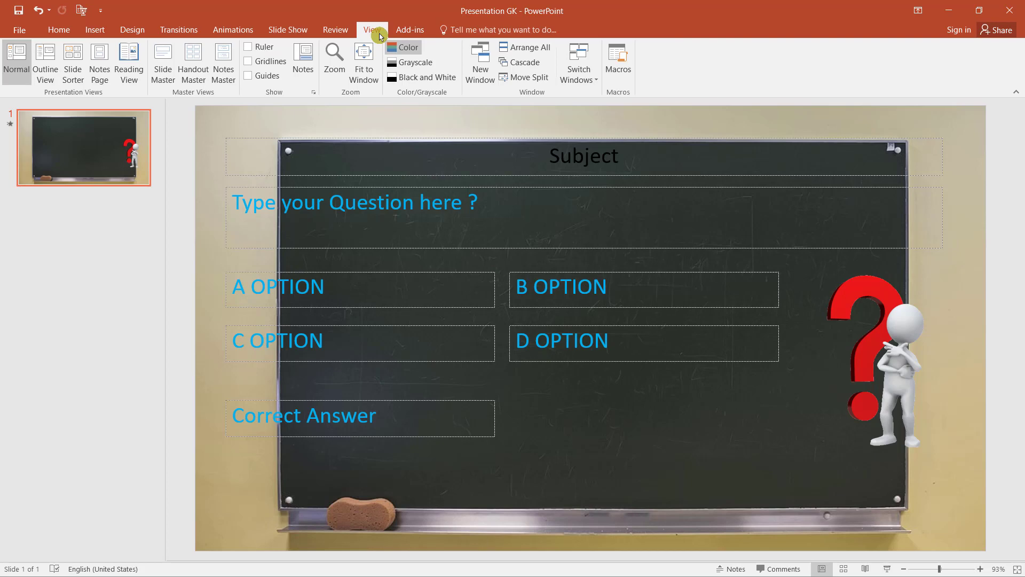
left_click(170, 79)
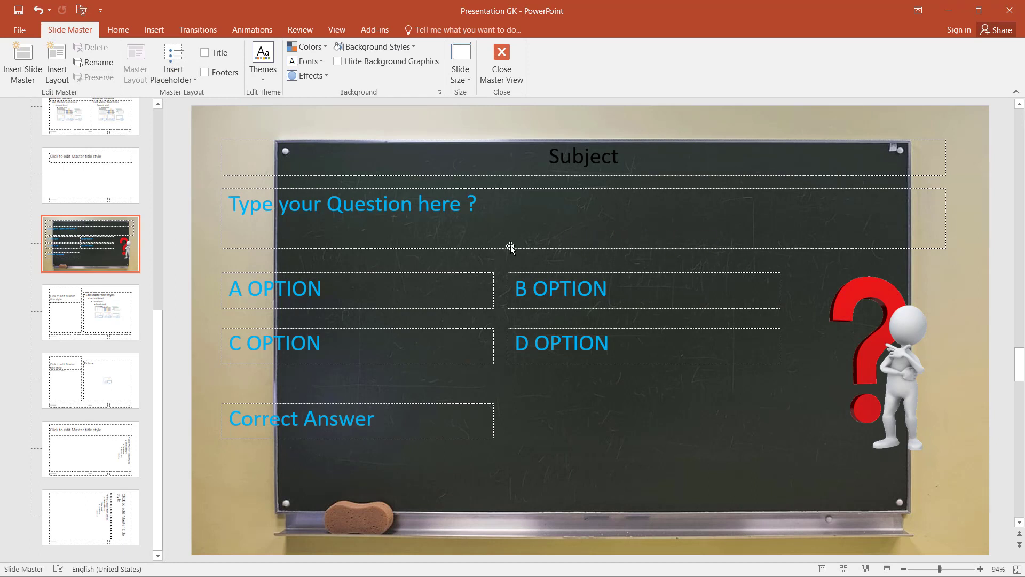
Step: Shrink the question placeholder so its left, bottom and right edges sit inside the chalkboard
left_click(110, 261)
left_click(226, 194)
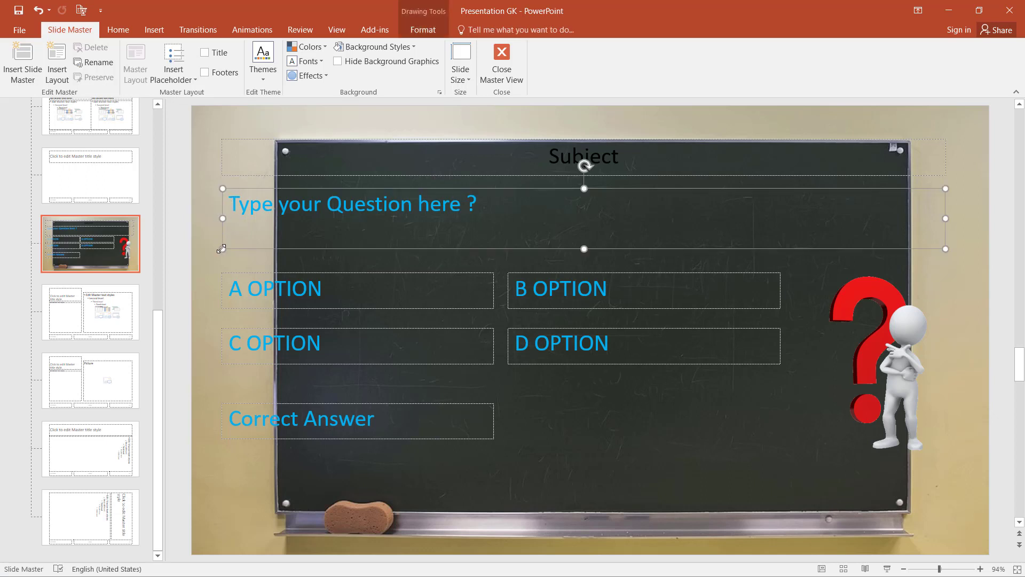
left_click_drag(221, 249, 290, 233)
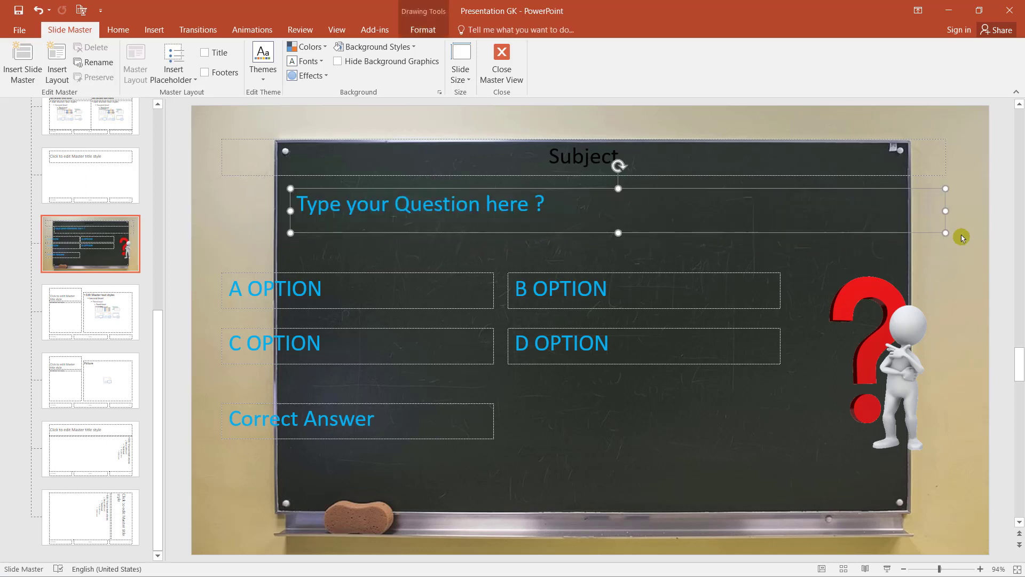
left_click_drag(946, 233, 901, 233)
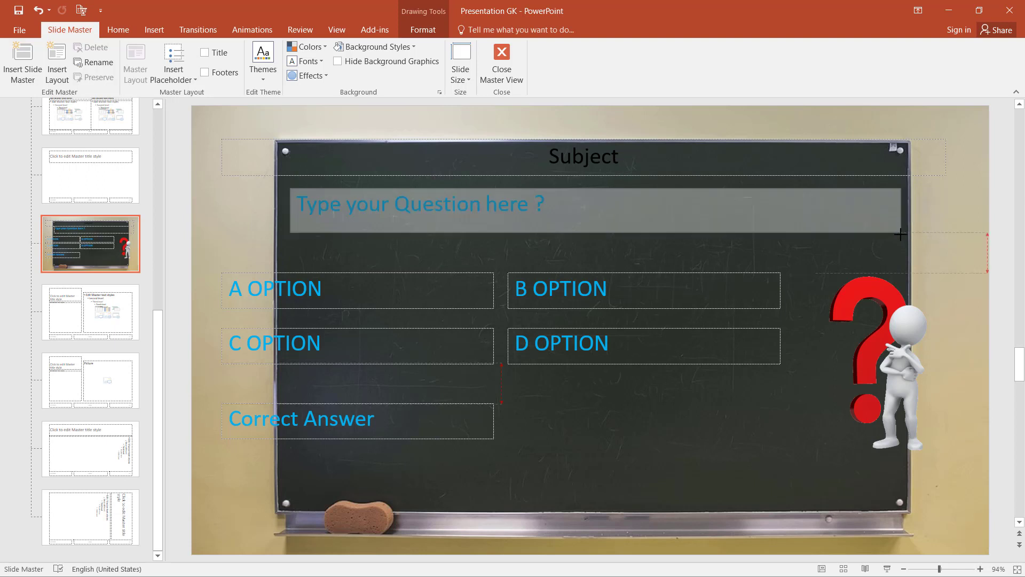
left_click(851, 166)
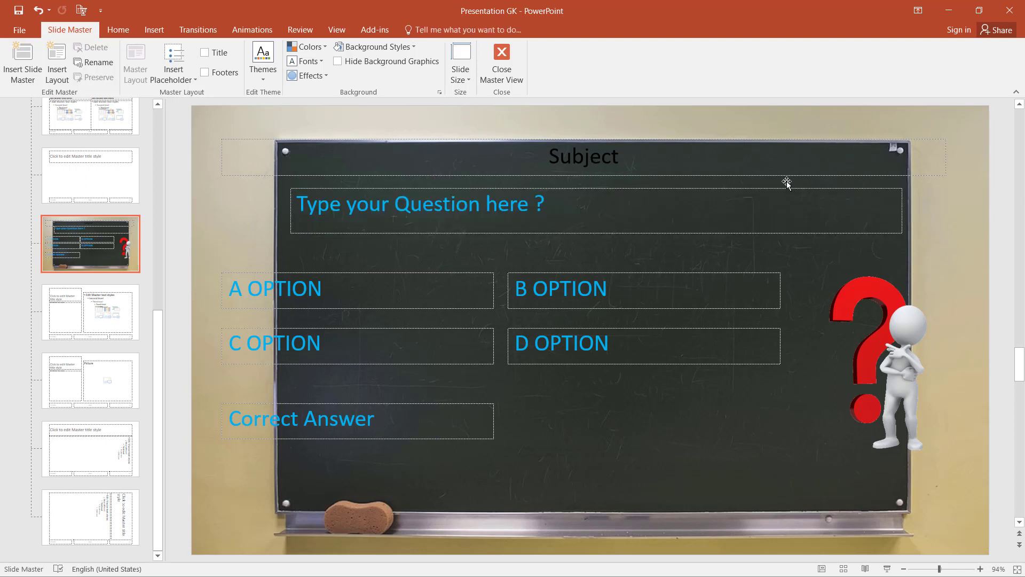
Step: Resize the Subject title placeholder inside the board to match the question box's width
left_click(775, 175)
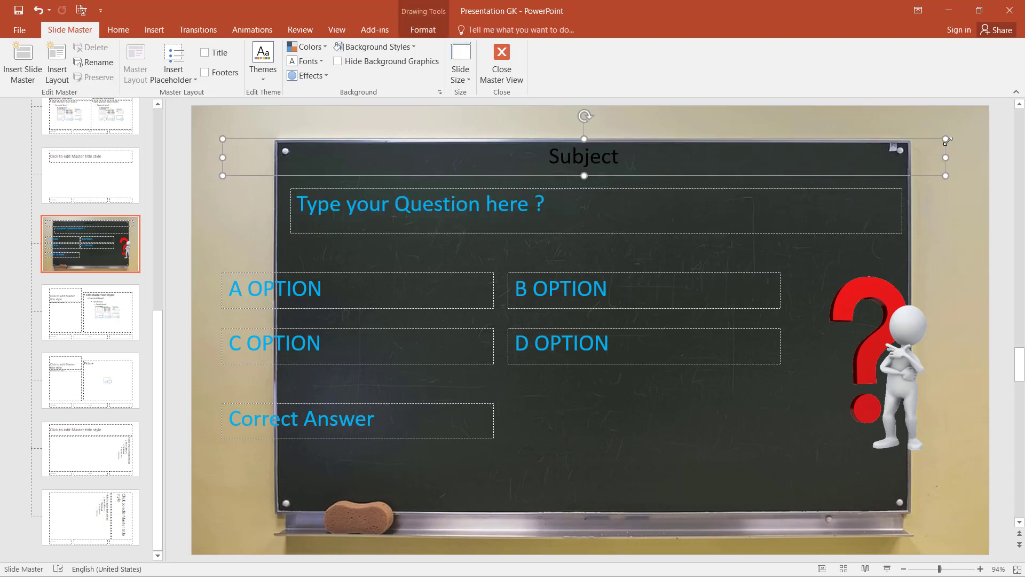
left_click_drag(945, 139, 901, 148)
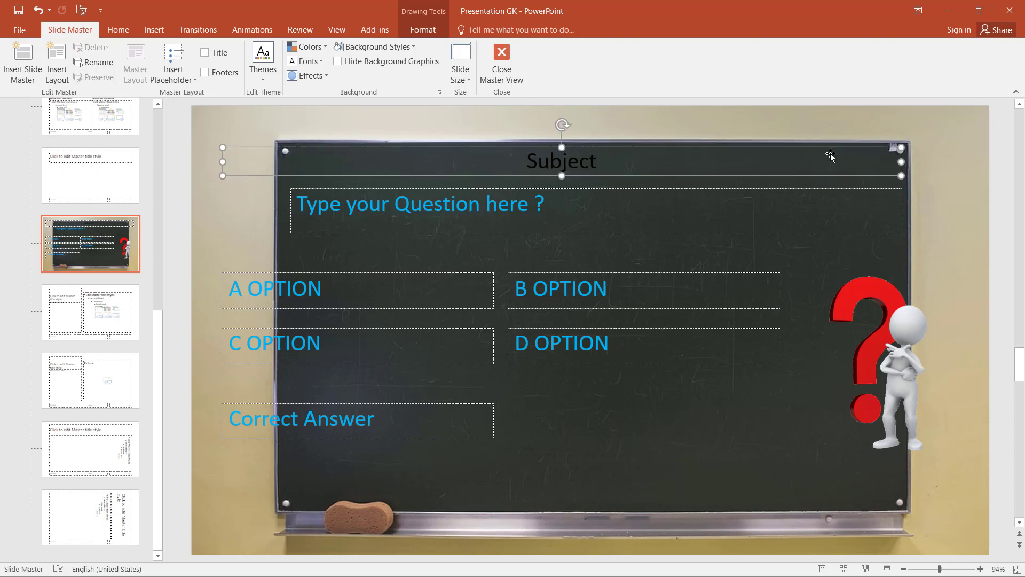
left_click_drag(223, 177, 287, 182)
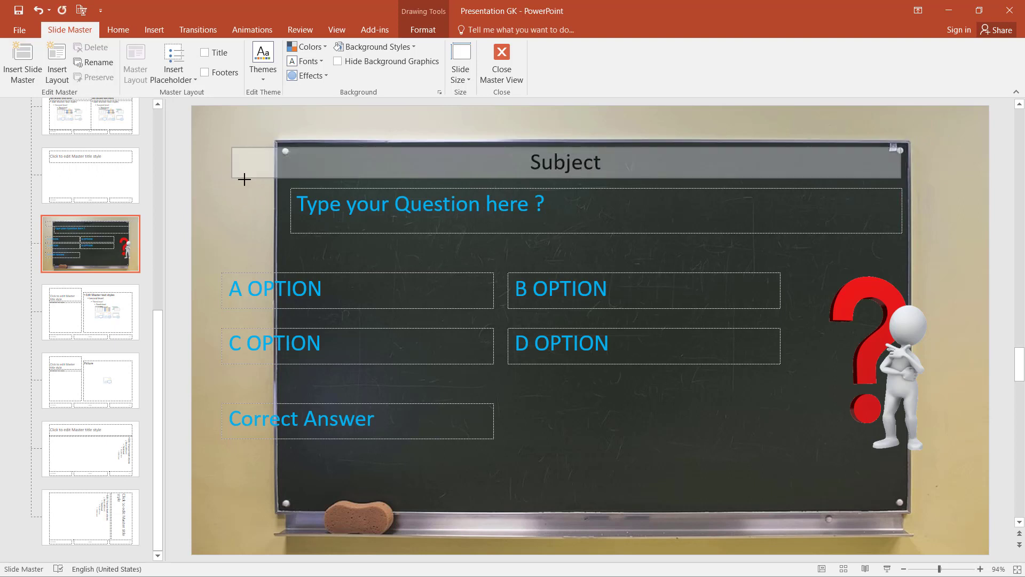
left_click(207, 202)
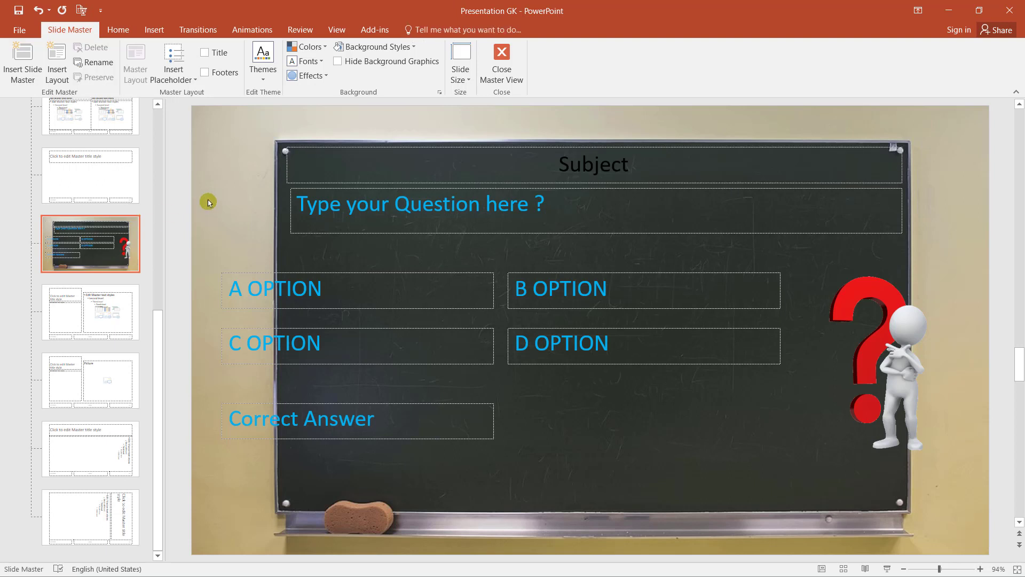
Step: Make the Subject title text yellow in the Bahnschrift font
double_click(629, 163)
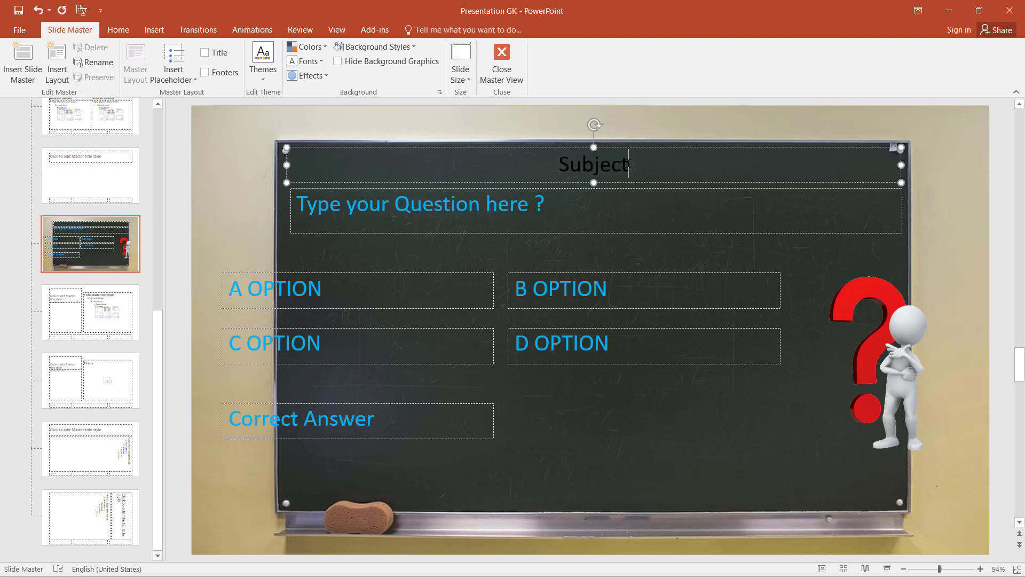
left_click(118, 29)
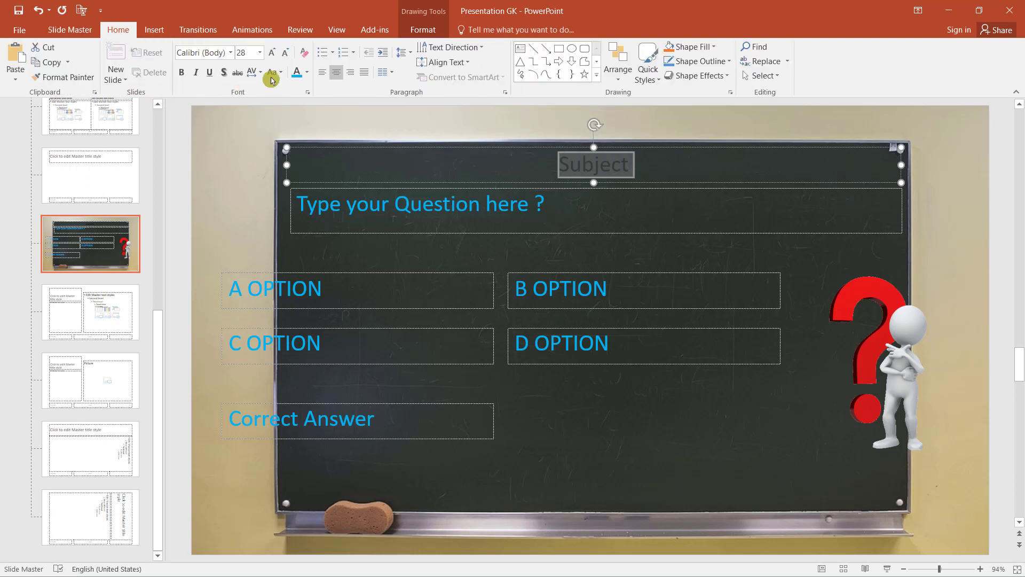
left_click(306, 75)
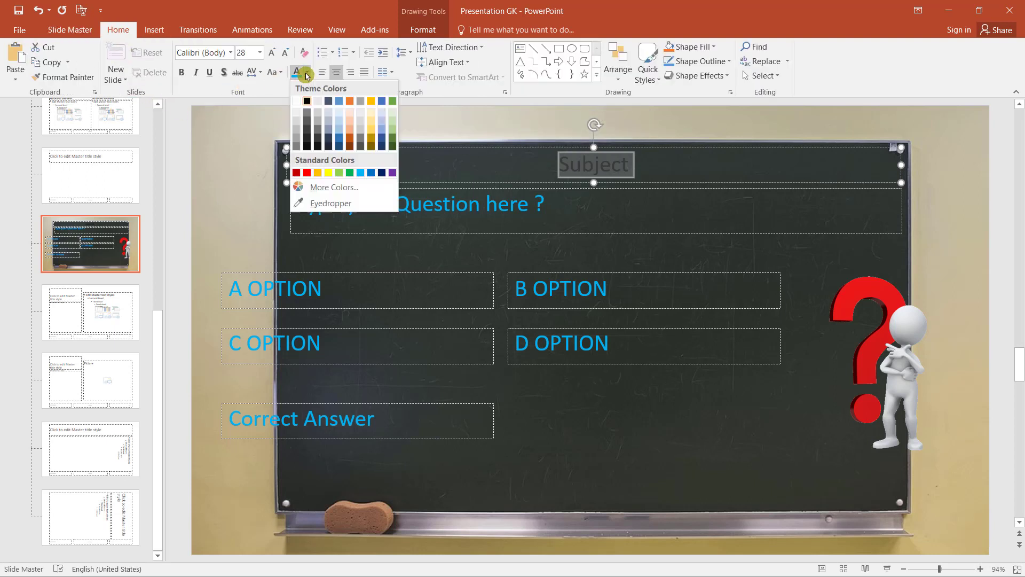
left_click(331, 171)
left_click(310, 184)
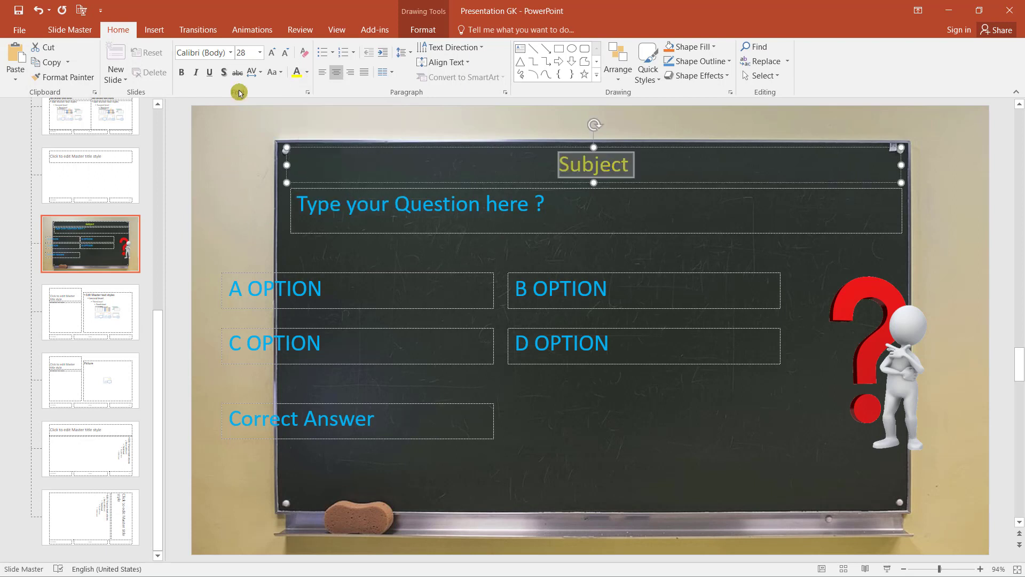
left_click(230, 52)
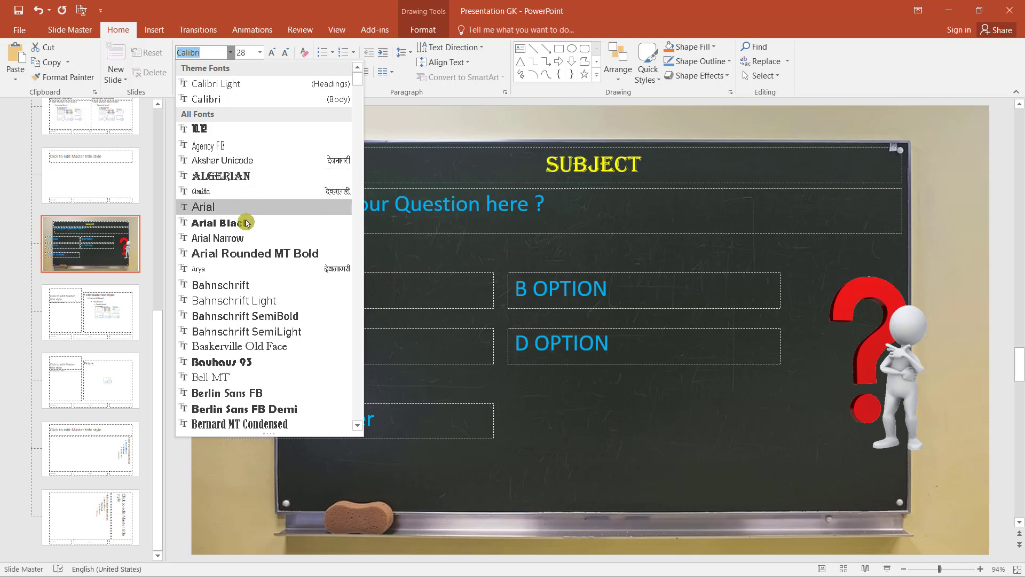
scroll(256, 251, "down", 1)
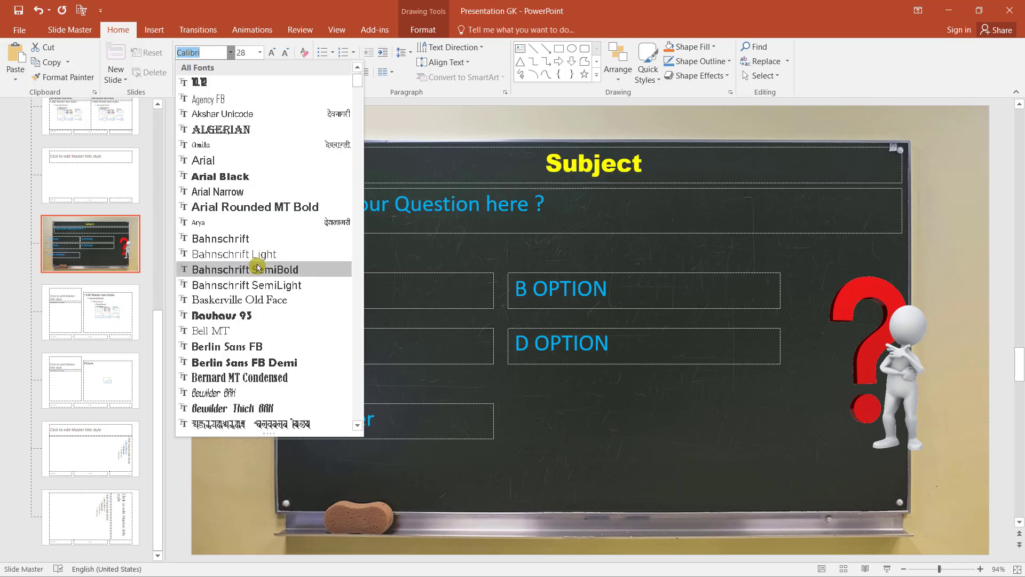
left_click(264, 238)
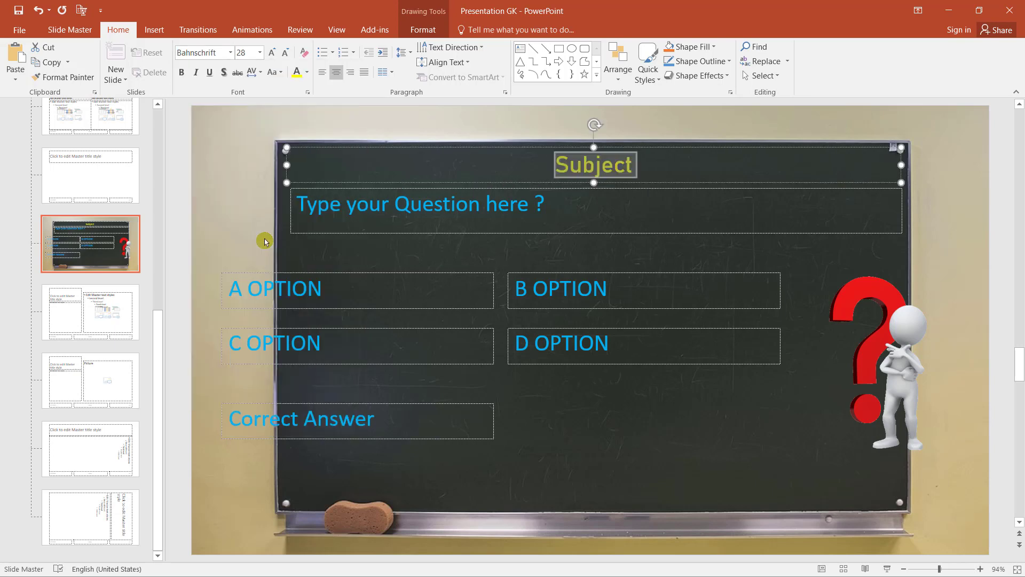
left_click(243, 207)
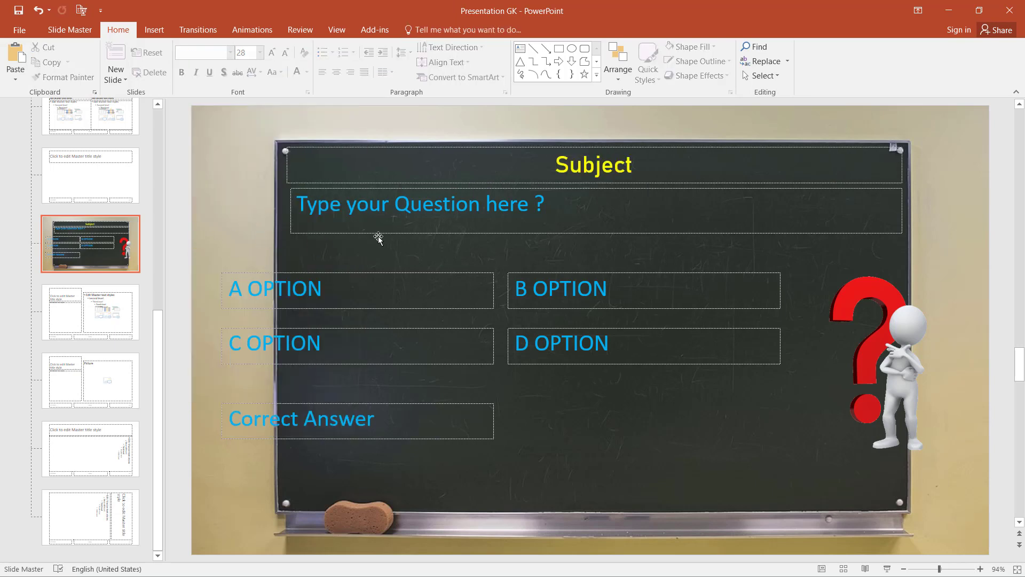
Step: Set the question placeholder's font to Khand Bold
left_click(535, 191)
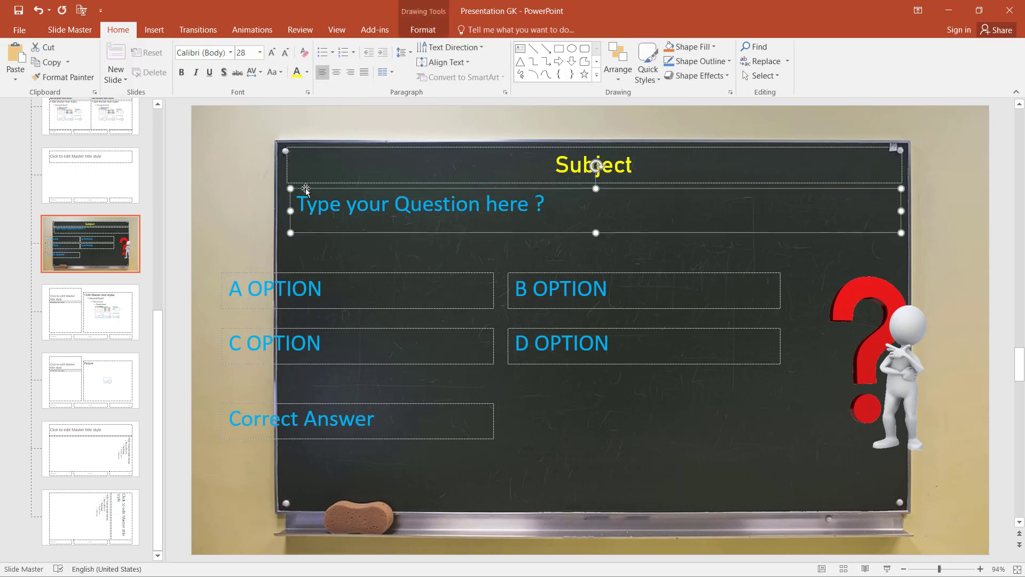
left_click(223, 57)
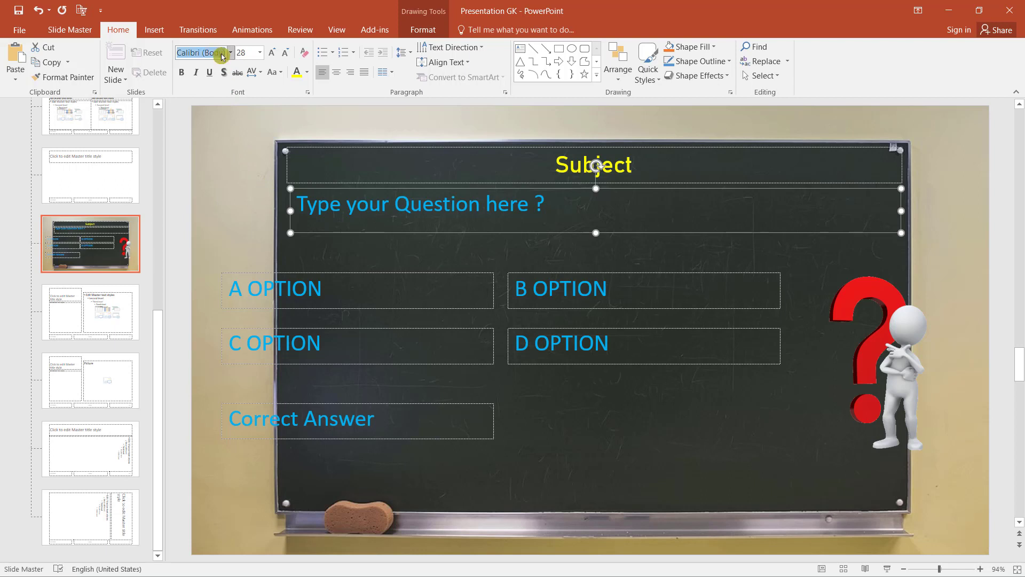
type("Khand Bold")
key("Return")
Step: Move the four option boxes onto the board, narrow them, and align the Correct Answer box under C OPTION
left_click(219, 273)
left_click_drag(210, 267, 857, 384)
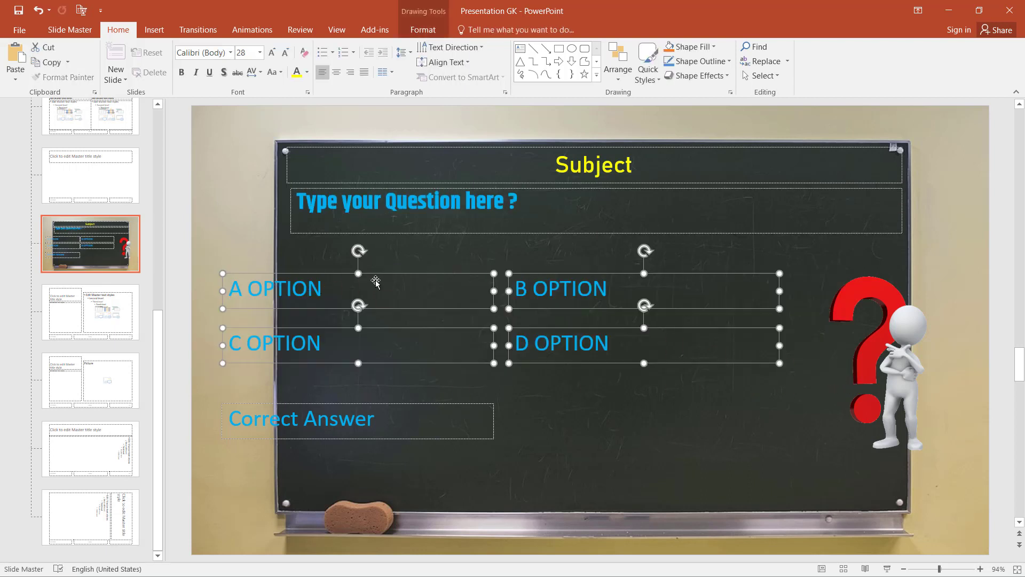
mouse_move(390, 272)
left_mouse_down()
mouse_move(474, 276)
mouse_move(466, 256)
left_mouse_up()
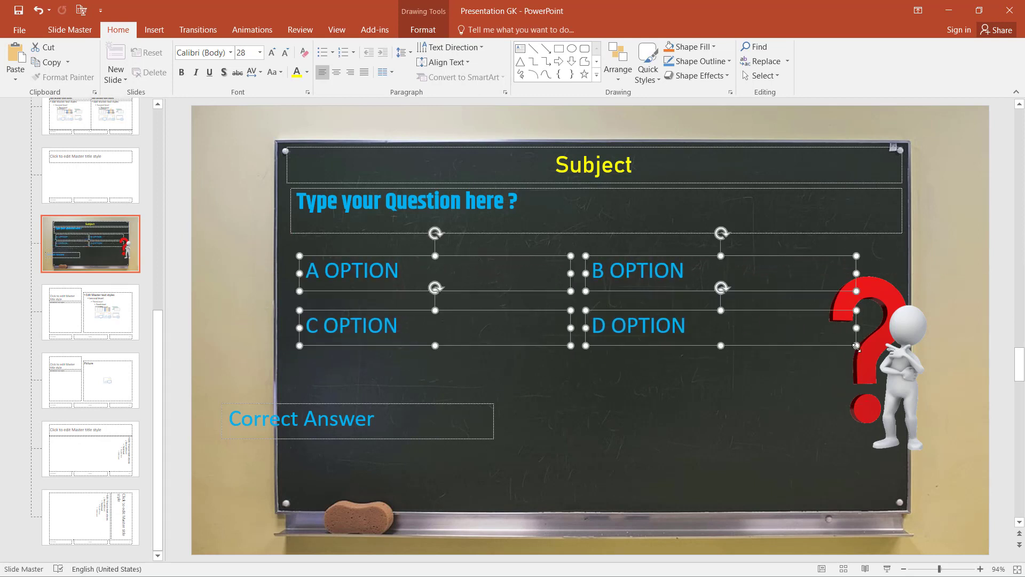
left_click_drag(856, 346, 823, 346)
left_click(714, 395)
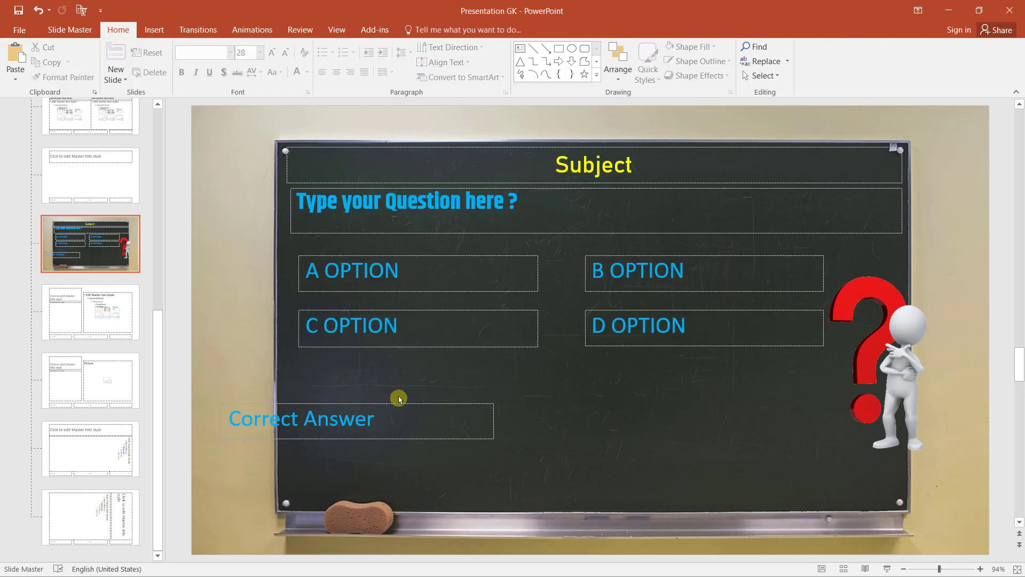
mouse_move(417, 406)
left_mouse_down()
mouse_move(500, 389)
mouse_move(492, 387)
left_mouse_up()
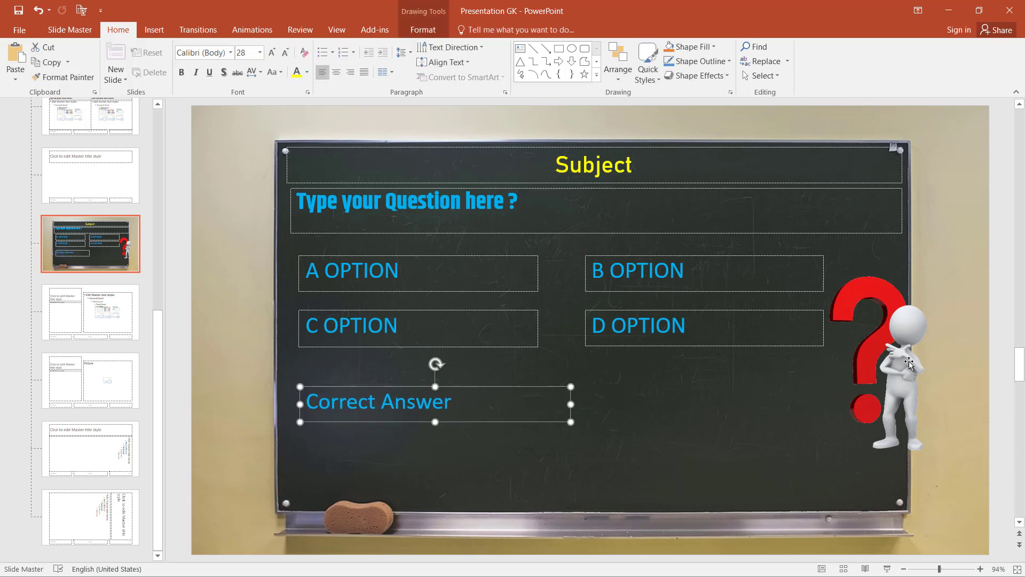
Step: Shrink the question-mark figure and tuck it into the chalkboard's bottom-right corner
mouse_move(910, 373)
left_mouse_down()
mouse_move(866, 402)
mouse_move(873, 420)
left_mouse_up()
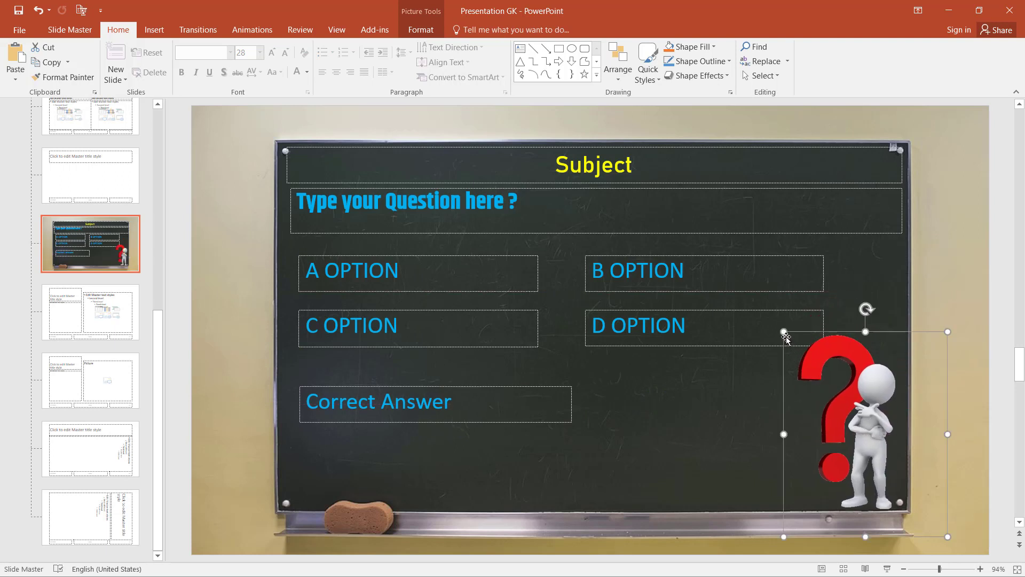
left_click_drag(784, 332, 814, 355)
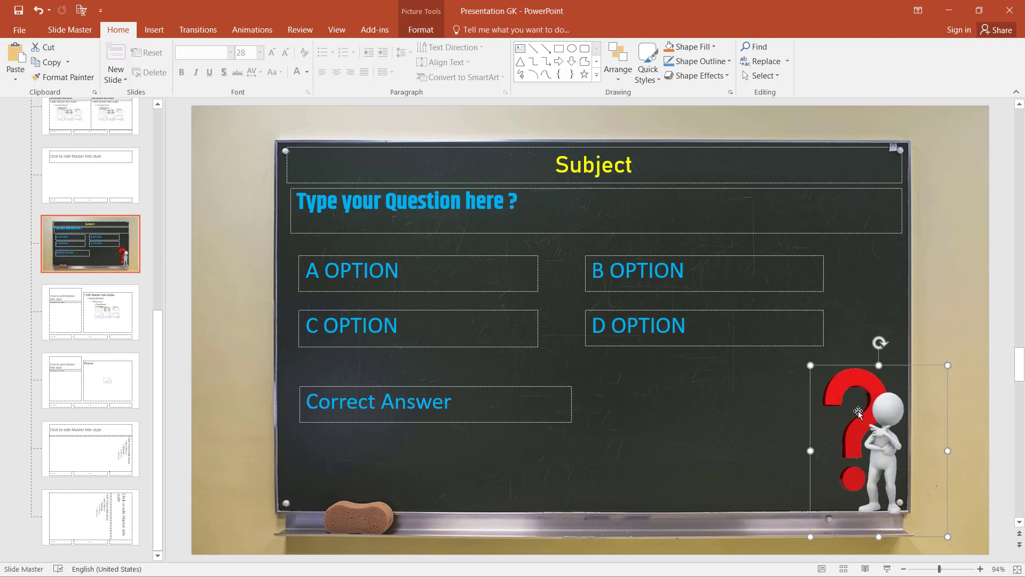
left_click_drag(846, 399, 840, 412)
left_click(718, 422)
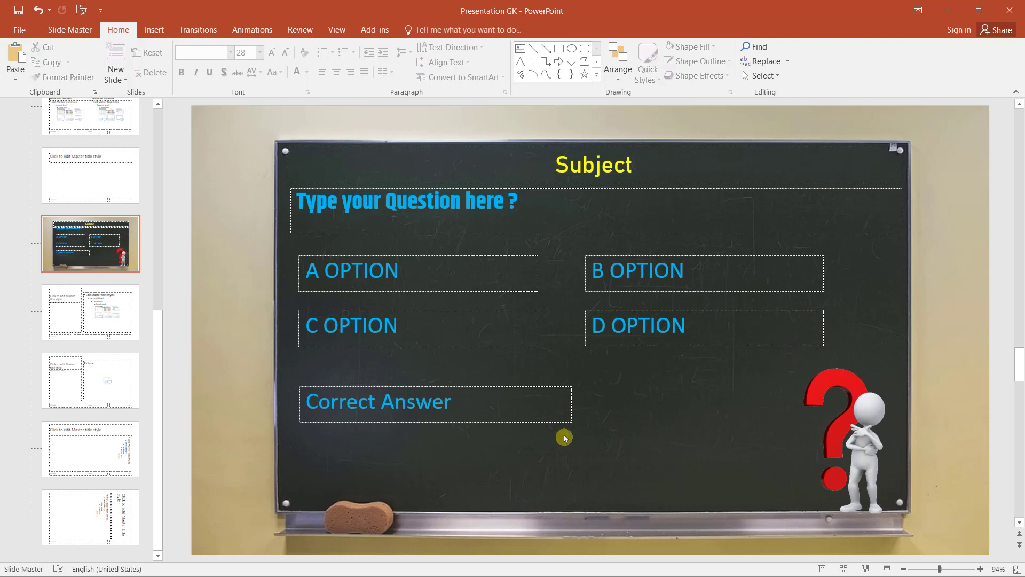
Step: Close Slide Master and return to Normal view
triple_click(399, 269)
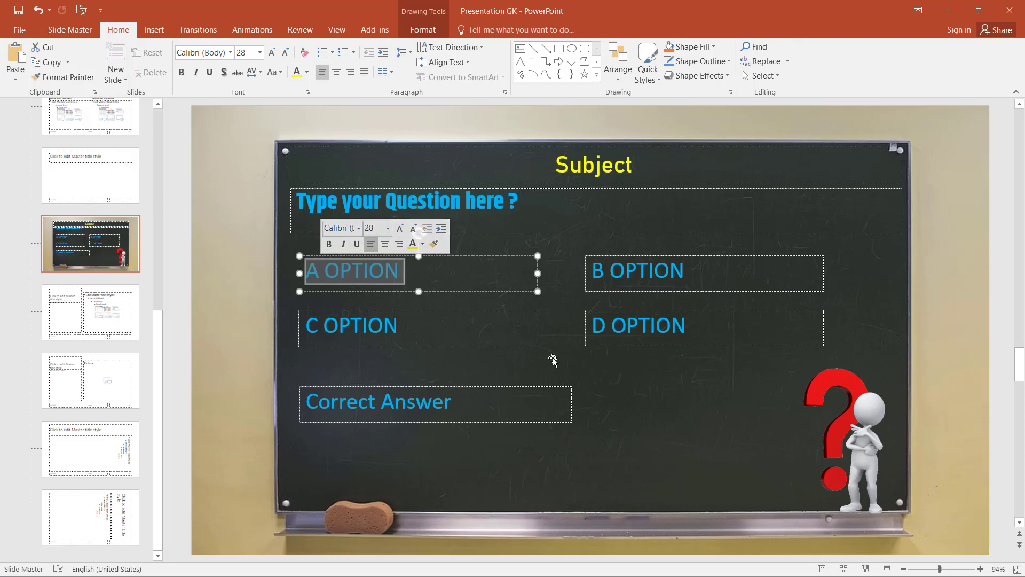
left_click(671, 398)
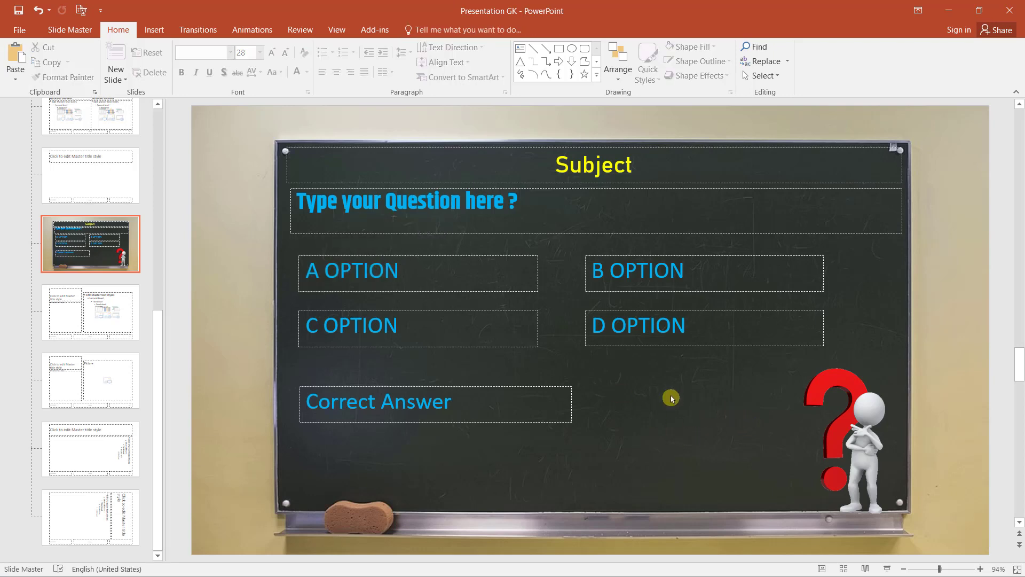
left_click(330, 31)
left_click(16, 63)
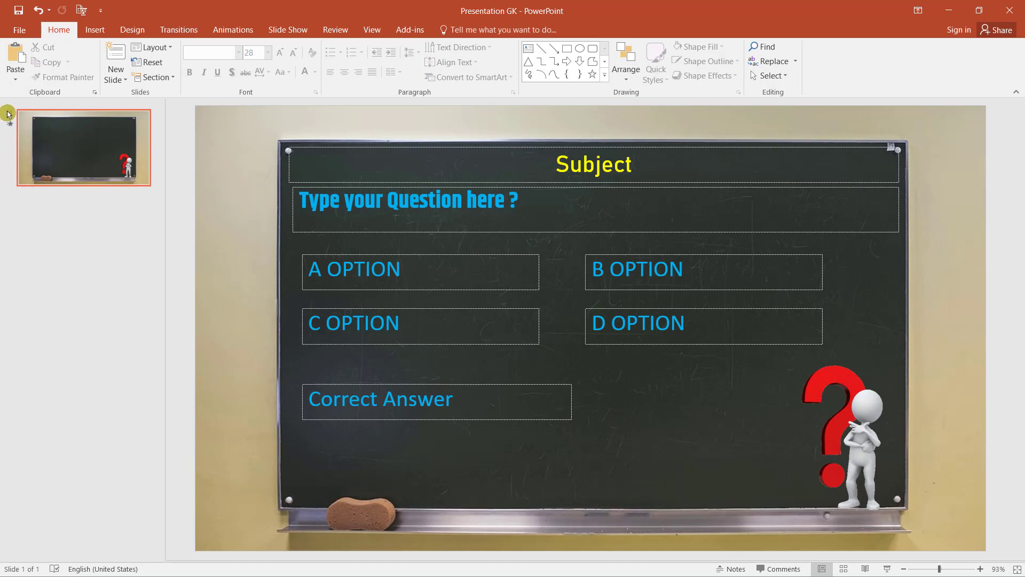
Step: Add a second slide, then delete it so only the chalkboard quiz slide remains
left_click(118, 58)
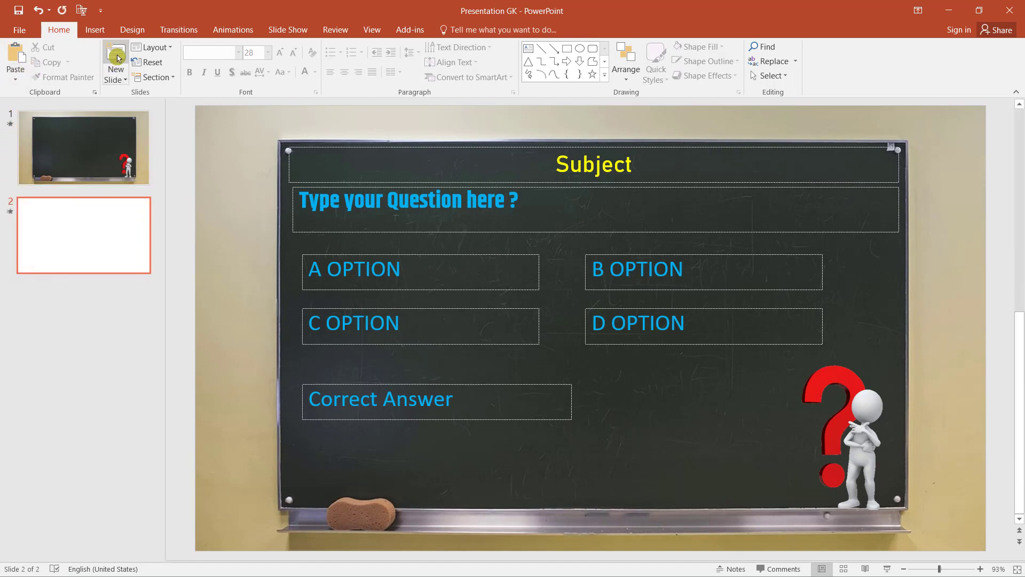
left_click(83, 155)
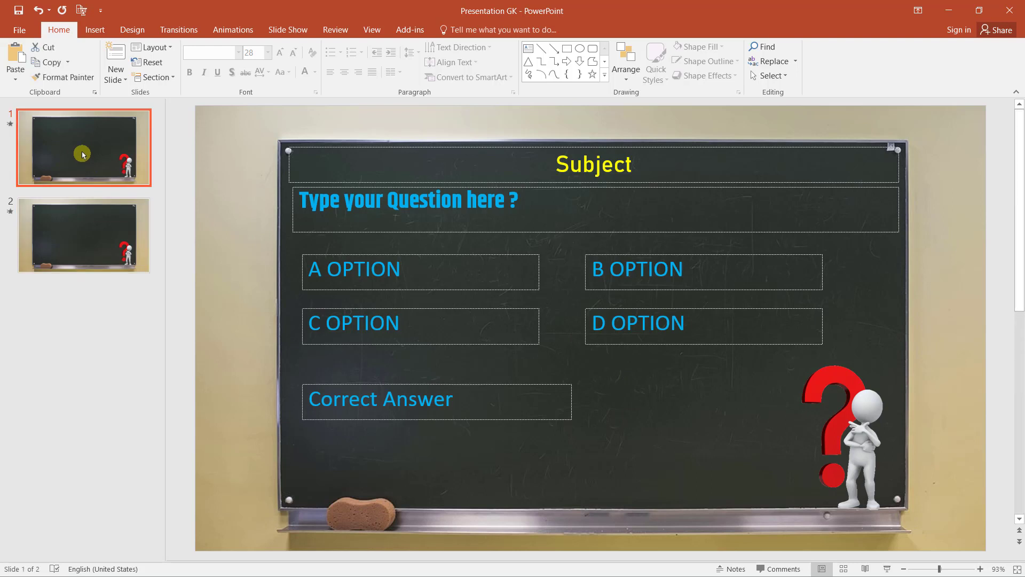
key("Delete")
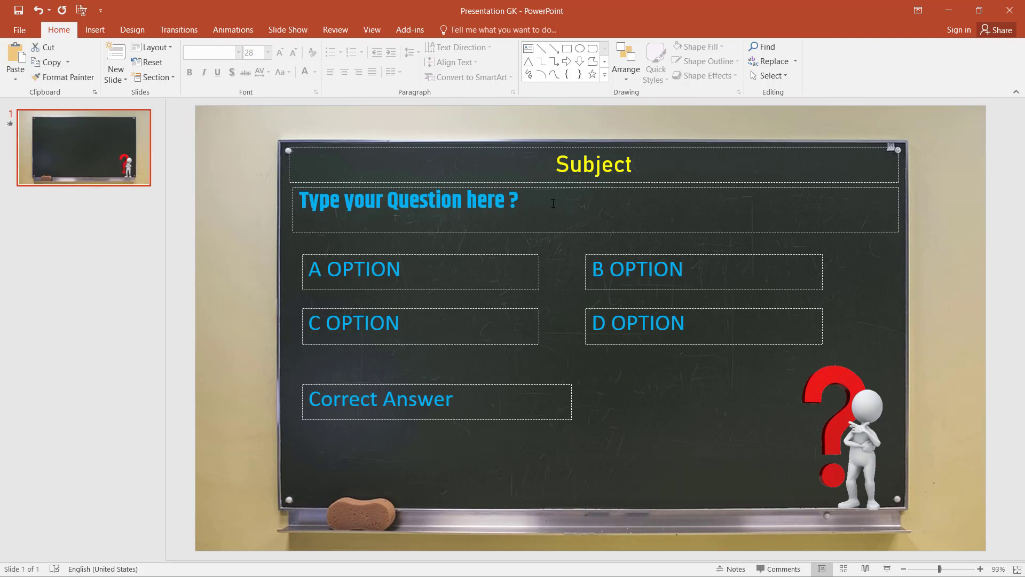
Step: Minimize PowerPoint to show the desktop
left_click(553, 204)
left_click(714, 441)
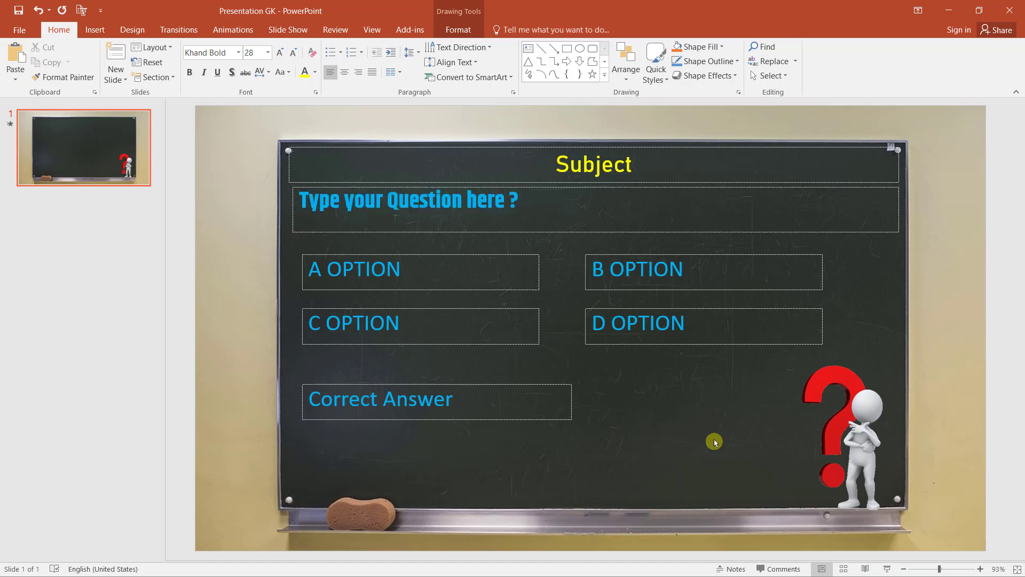
left_click(955, 11)
mouse_move(395, 570)
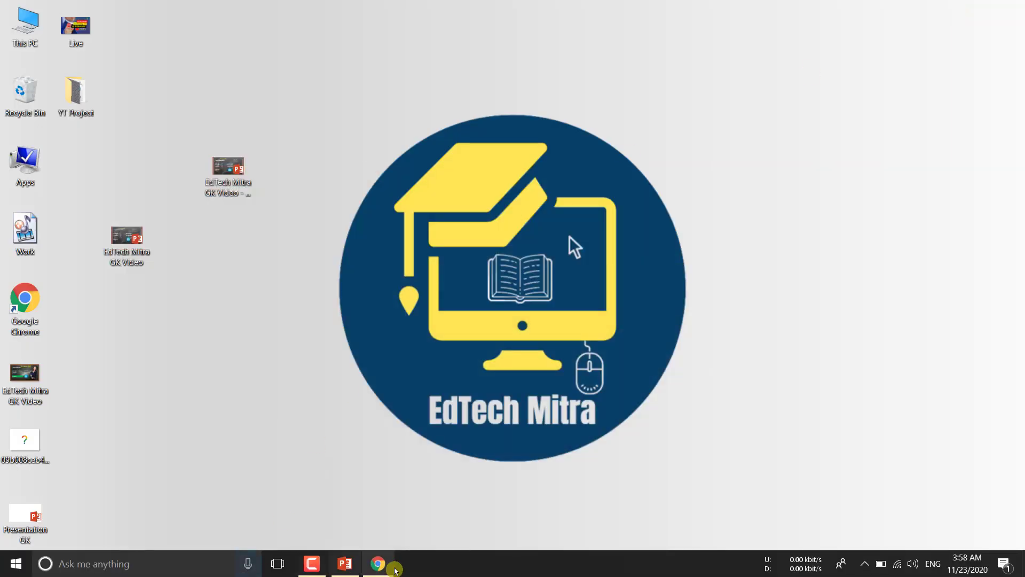
Step: In Chrome's gk-hindi.in quiz, scroll down and reveal the answer to question 10
left_click(377, 564)
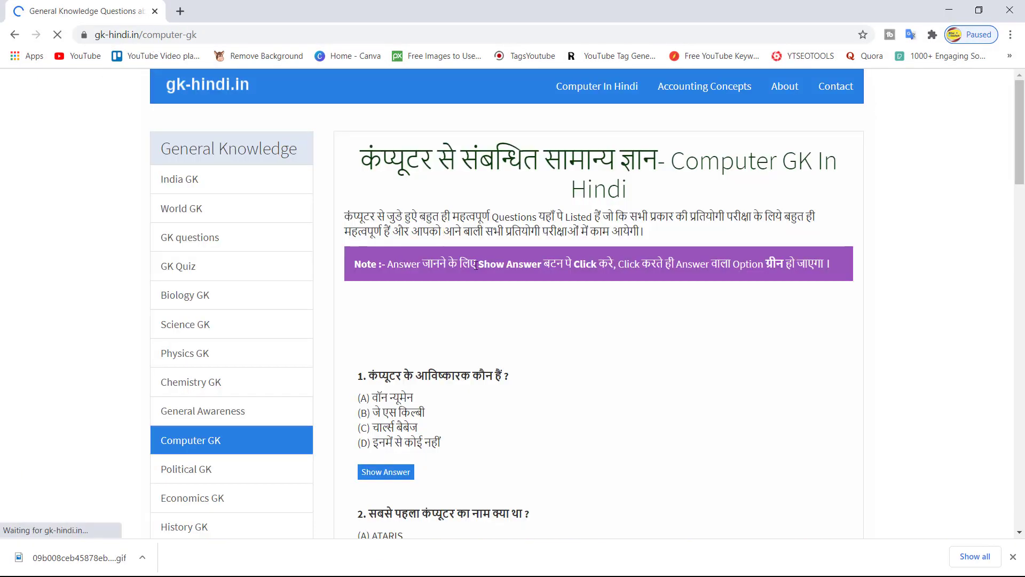
scroll(507, 283, "down", 9)
scroll(535, 302, "down", 10)
scroll(536, 302, "down", 6)
scroll(419, 266, "down", 4)
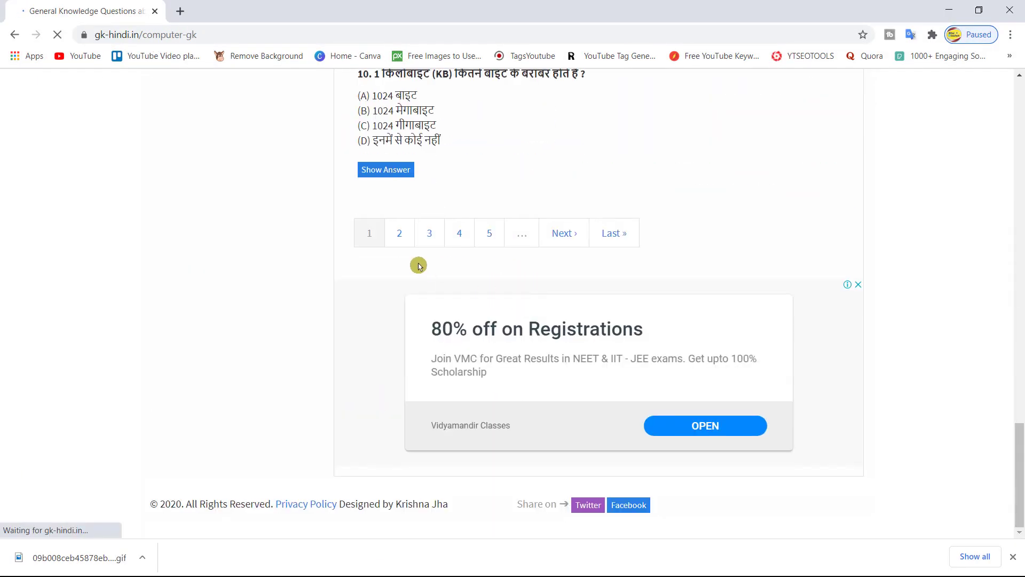
scroll(419, 266, "up", 2)
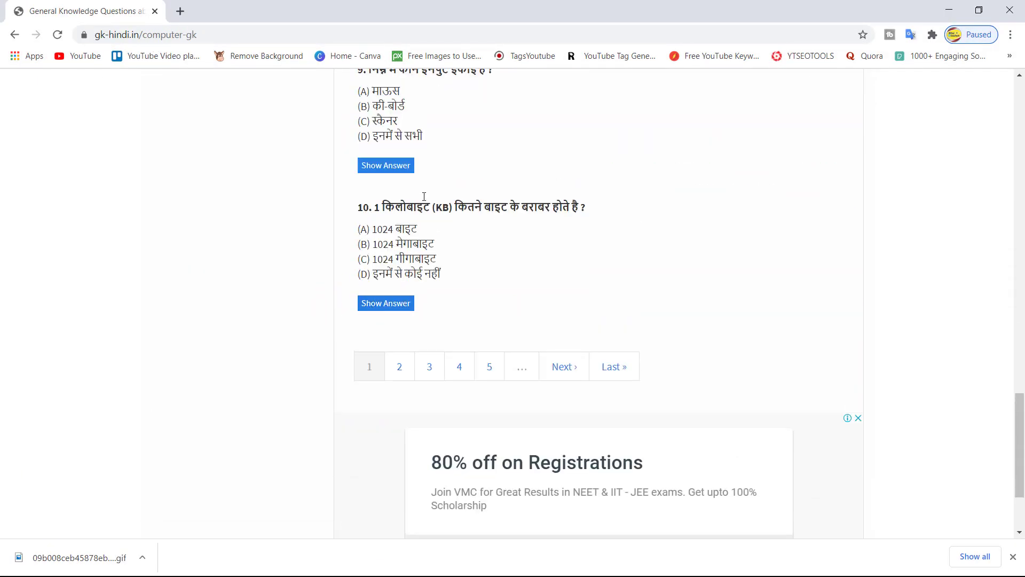
left_click(385, 303)
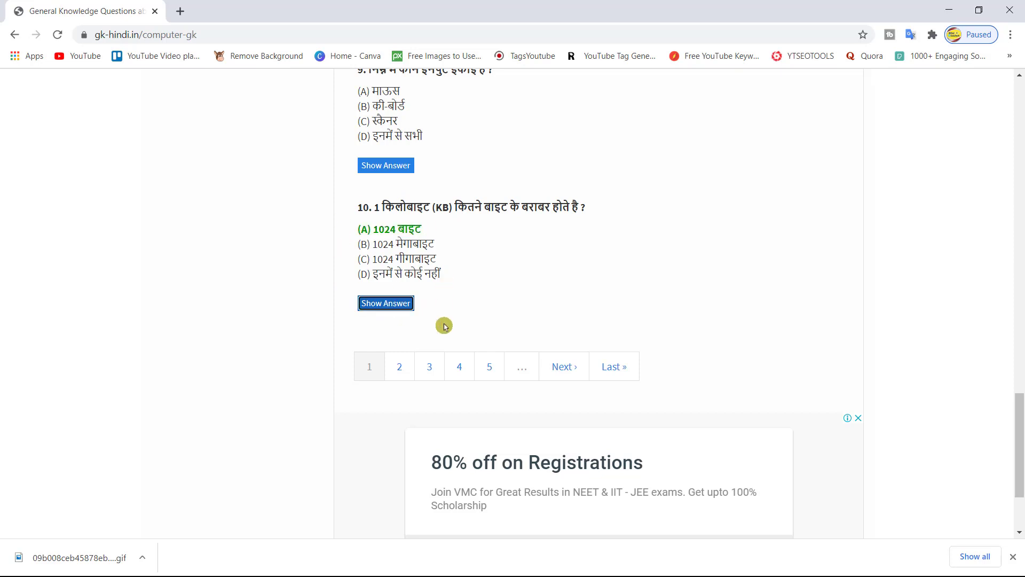
Step: Go to page 2 of the Computer GK quiz and select question 11's Hindi heading
left_click(404, 370)
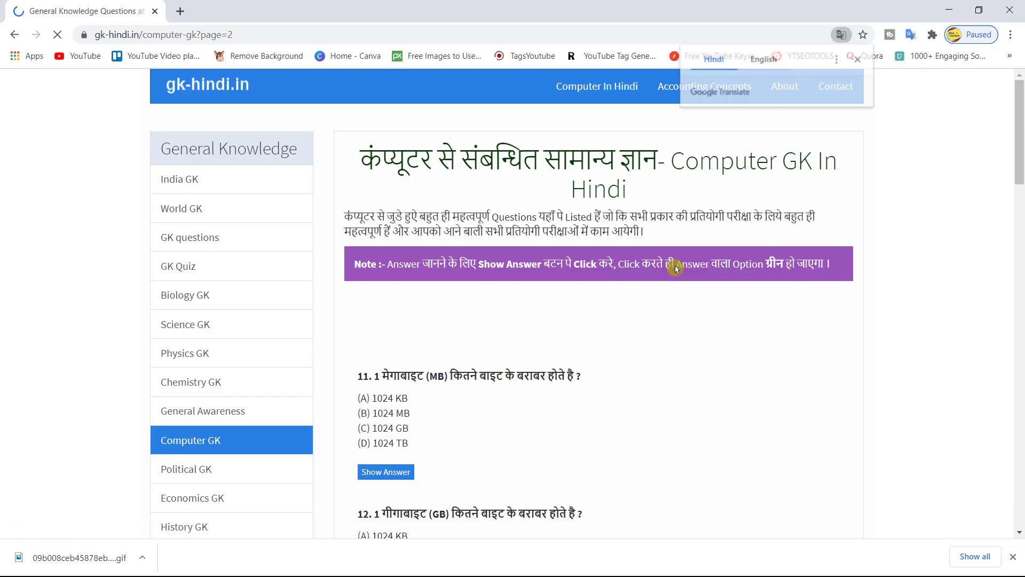
scroll(568, 240, "down", 4)
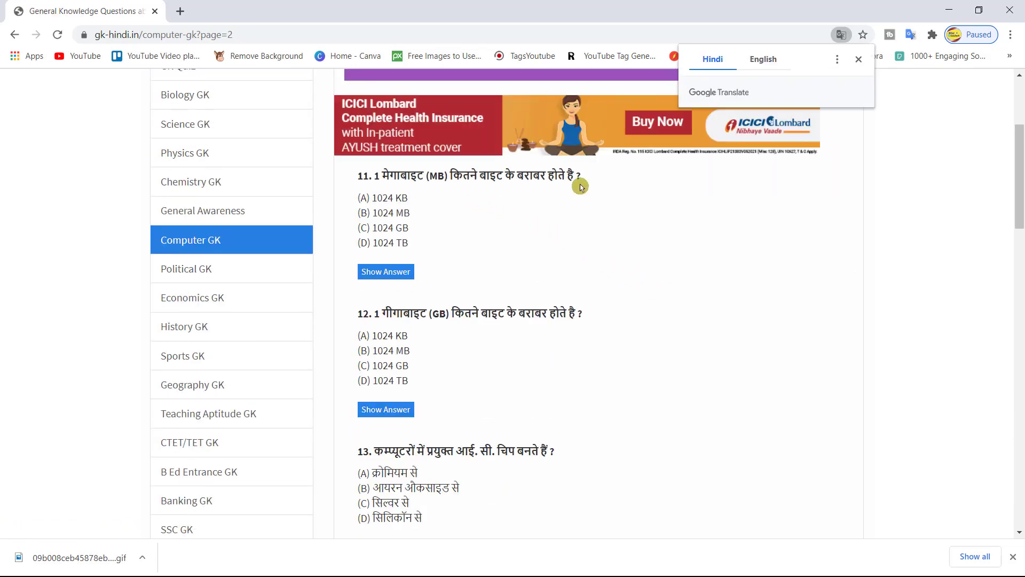
left_click_drag(585, 176, 352, 179)
key("ctrl+c")
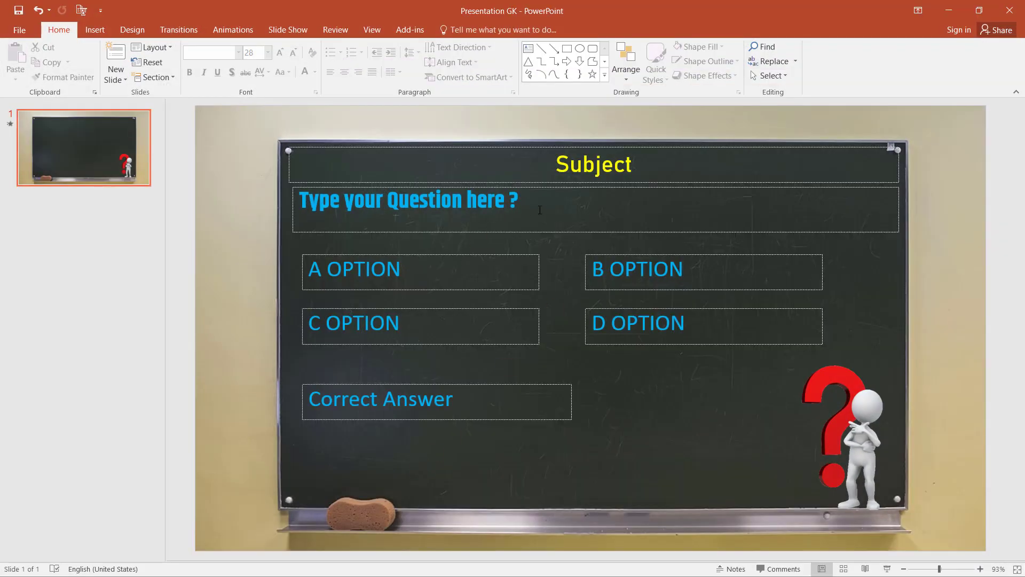
Step: Paste question 11's text into the question box and (A) 1024 KB into the first option box
left_click(539, 210)
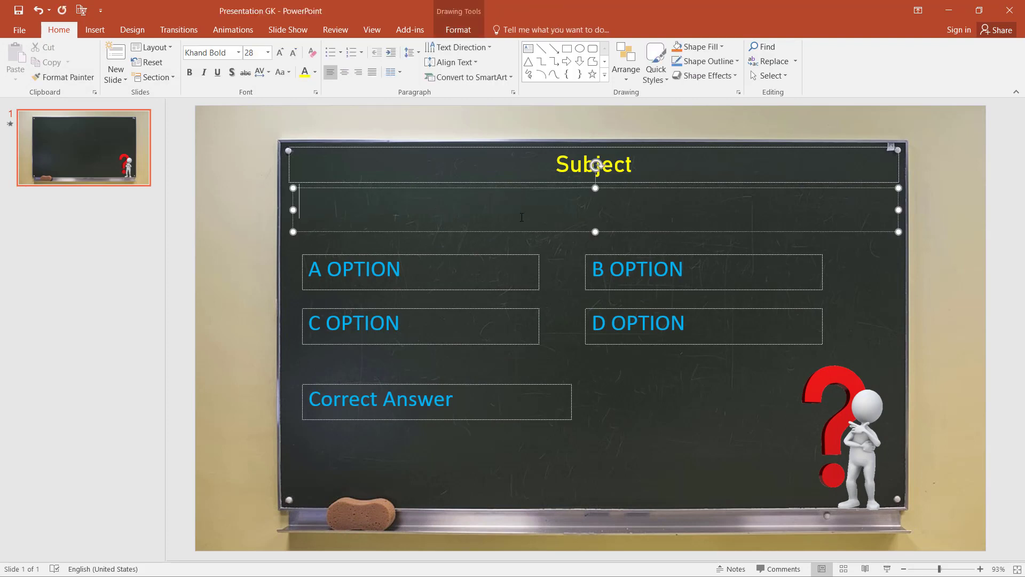
key("ctrl+v")
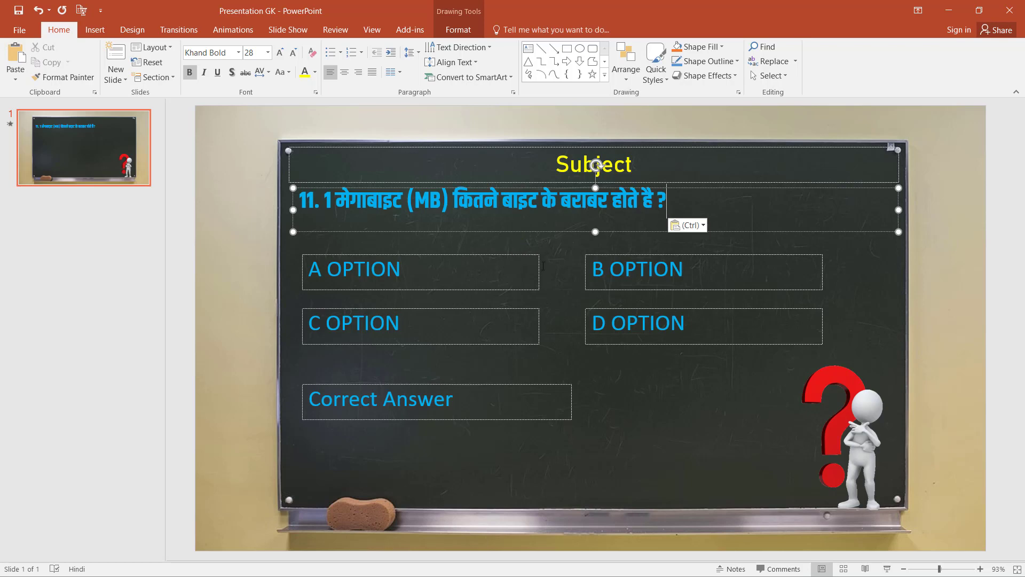
left_click(480, 277)
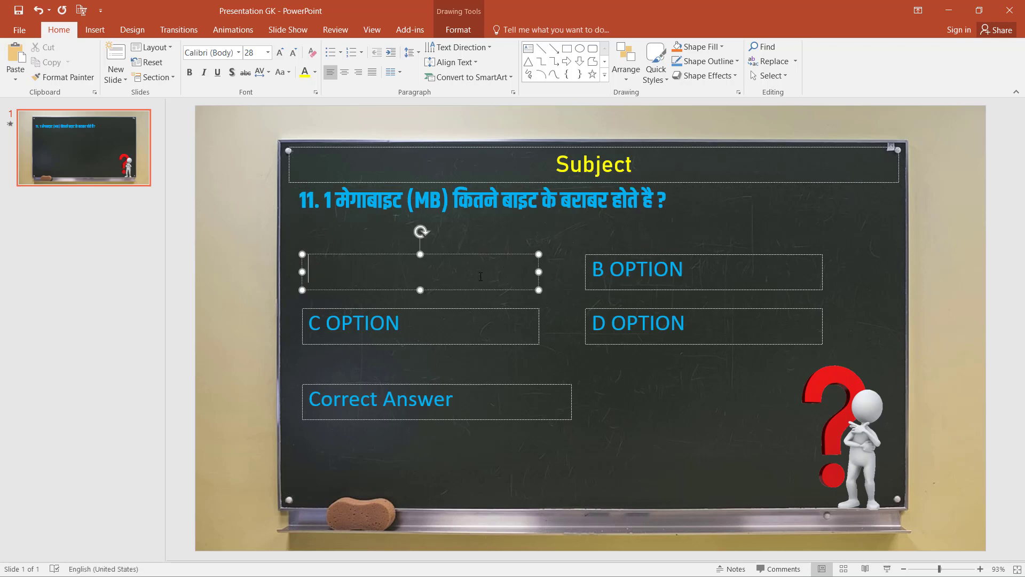
key("alt+Tab")
left_click(382, 195)
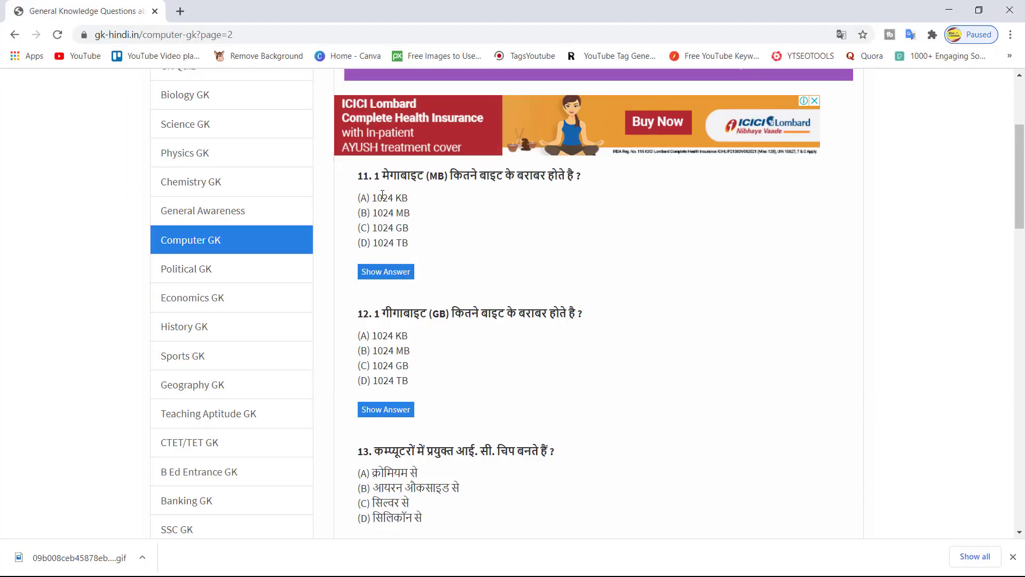
left_click_drag(382, 195, 318, 196)
left_click(414, 213)
left_click_drag(419, 201, 357, 198)
key("ctrl+c")
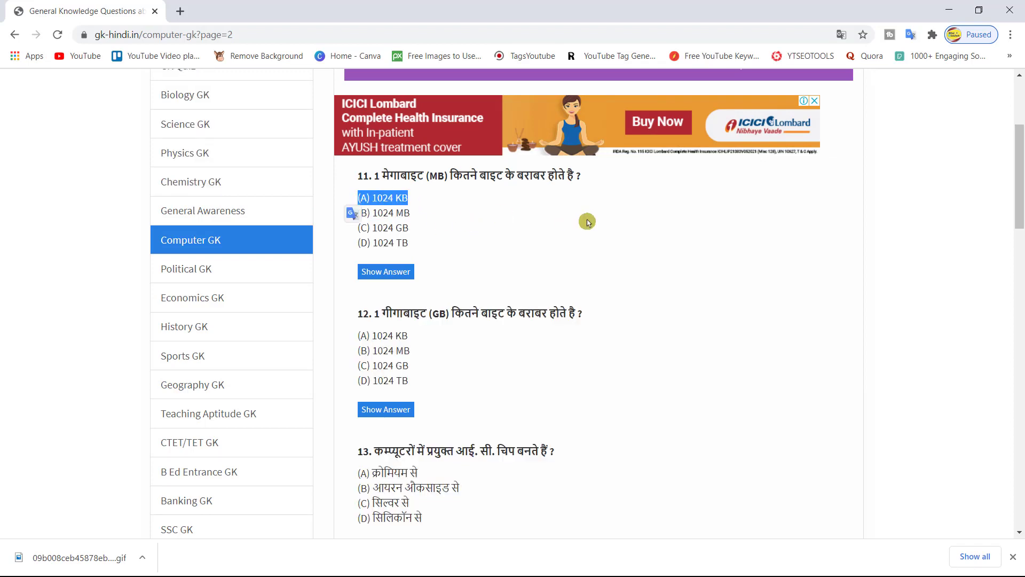
key("alt+Tab")
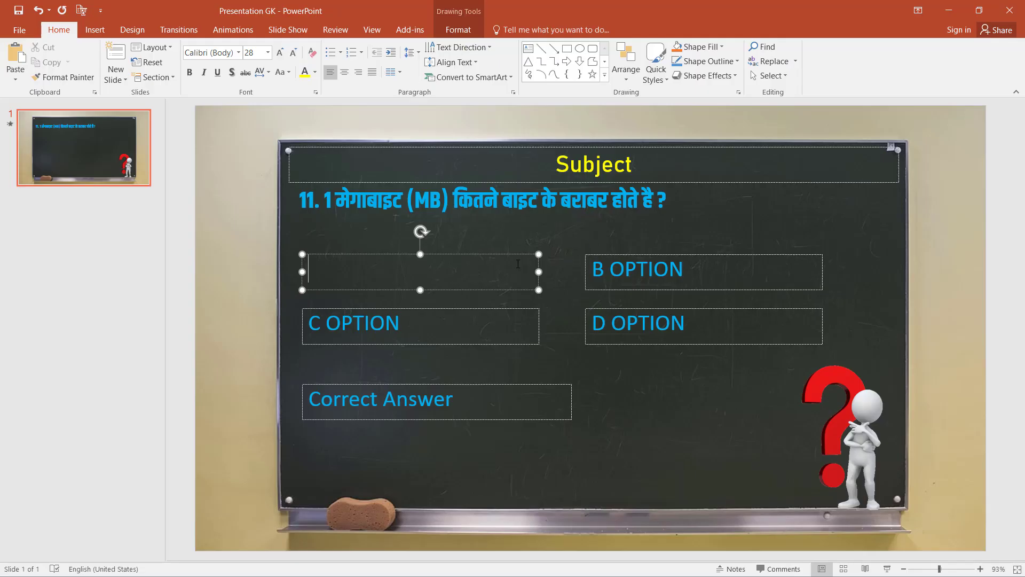
key("ctrl+v")
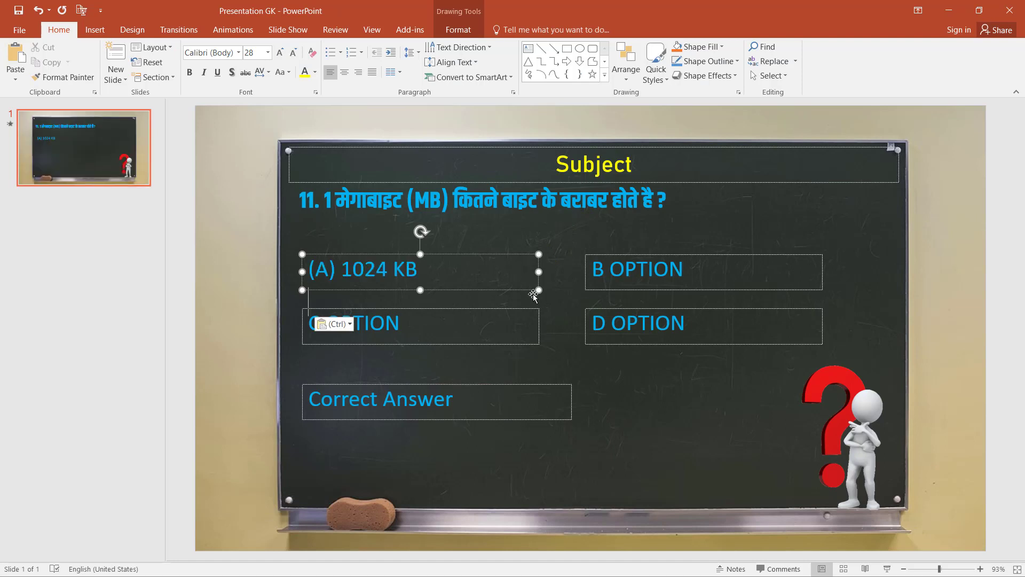
Step: Copy options (B) 1024 MB and (C) 1024 GB from the quiz page into their option boxes
left_click(703, 273)
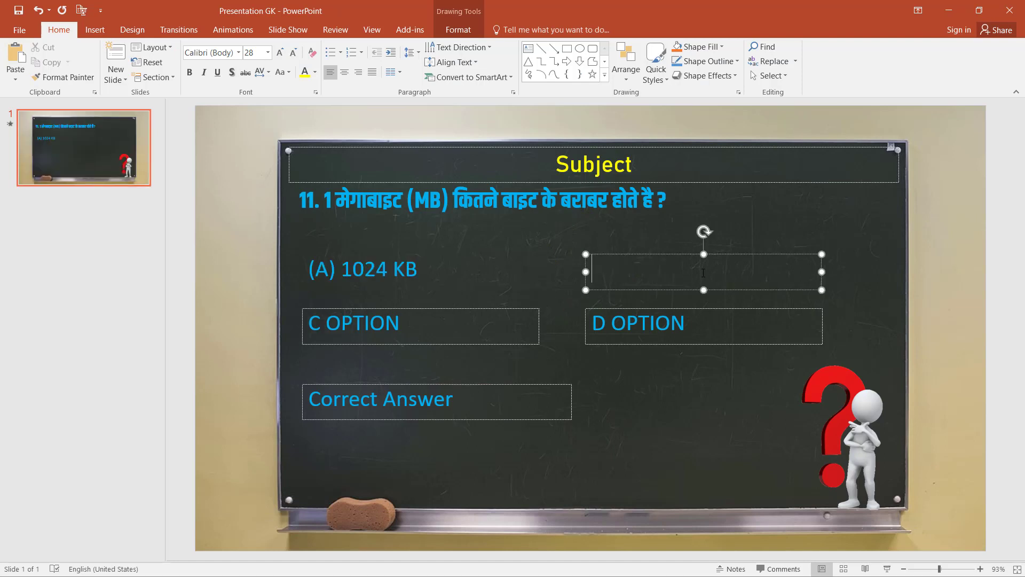
key("alt+Tab")
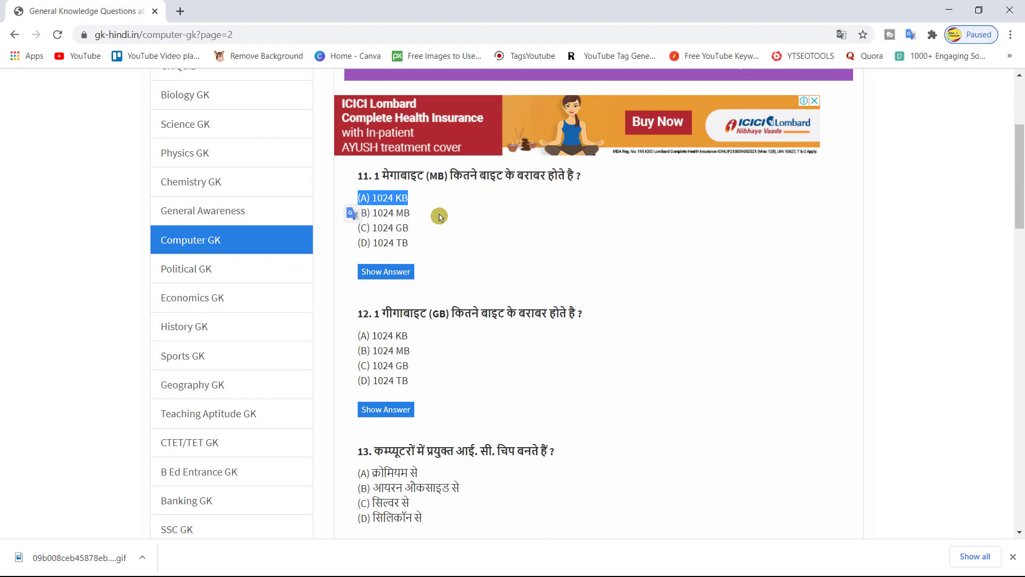
left_click_drag(410, 213, 359, 214)
key("ctrl+c")
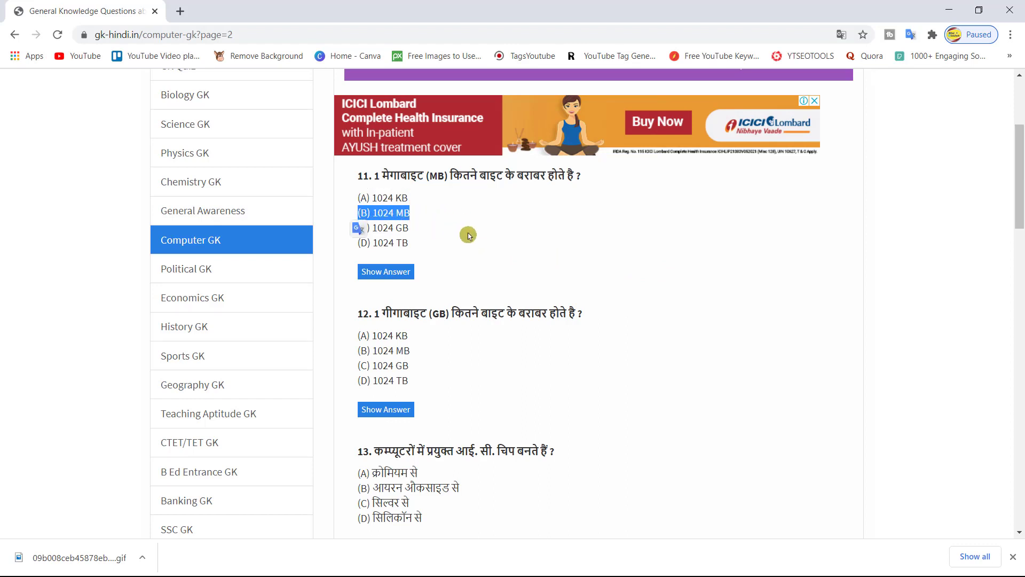
key("alt+Tab")
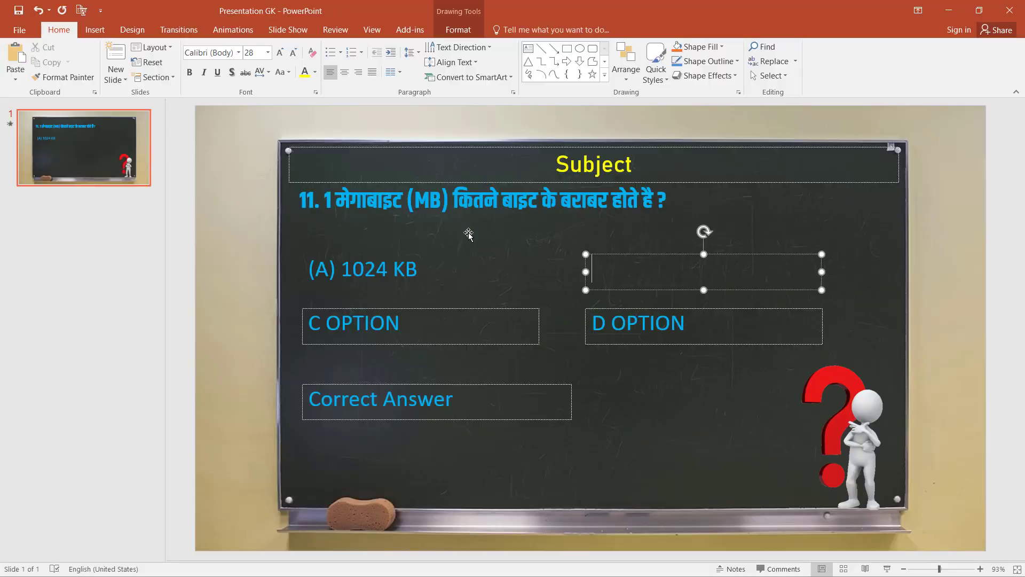
key("ctrl+v")
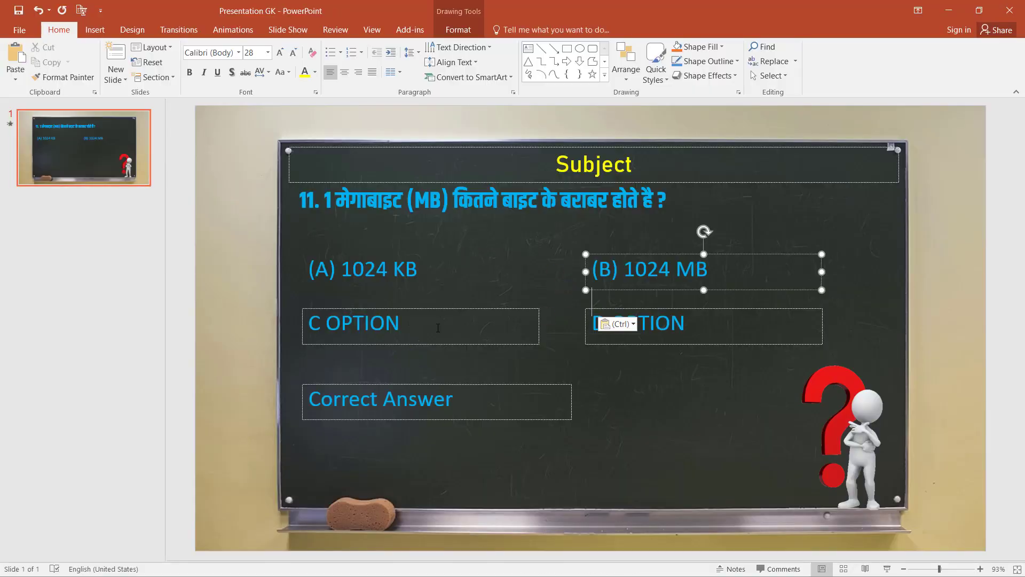
left_click(437, 325)
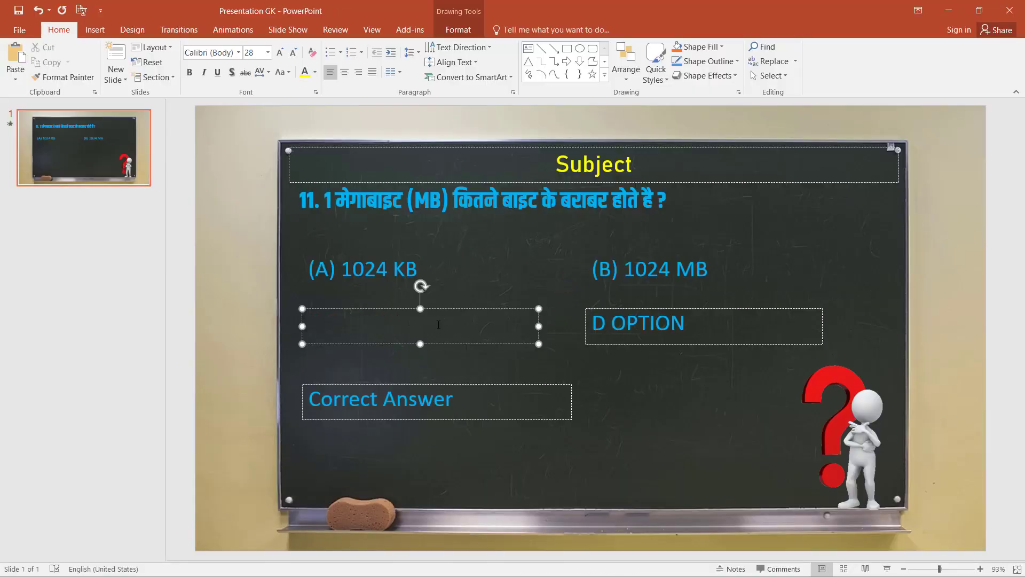
key("alt+Tab")
left_click(458, 234)
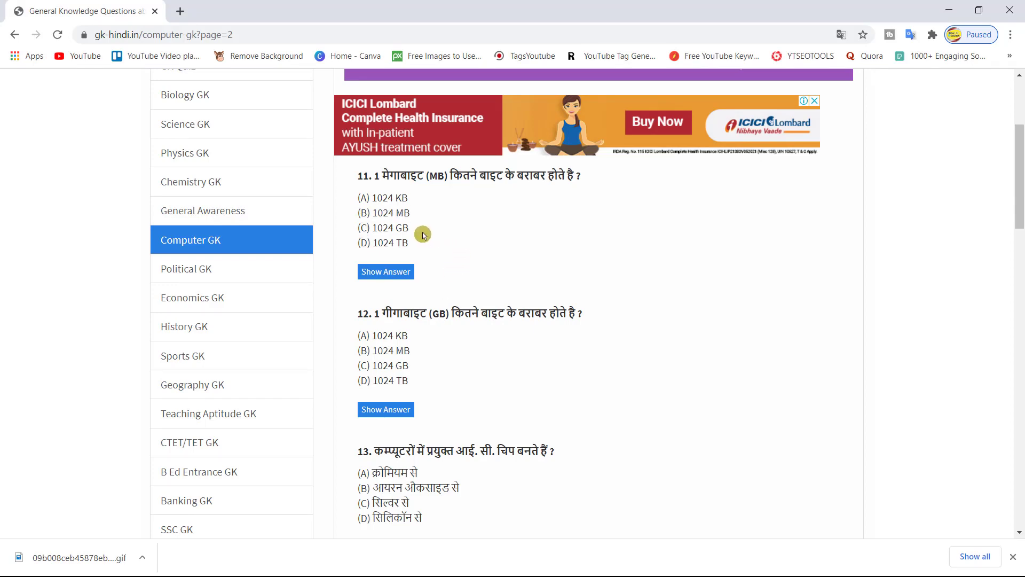
left_click_drag(422, 231, 357, 229)
key("ctrl+c")
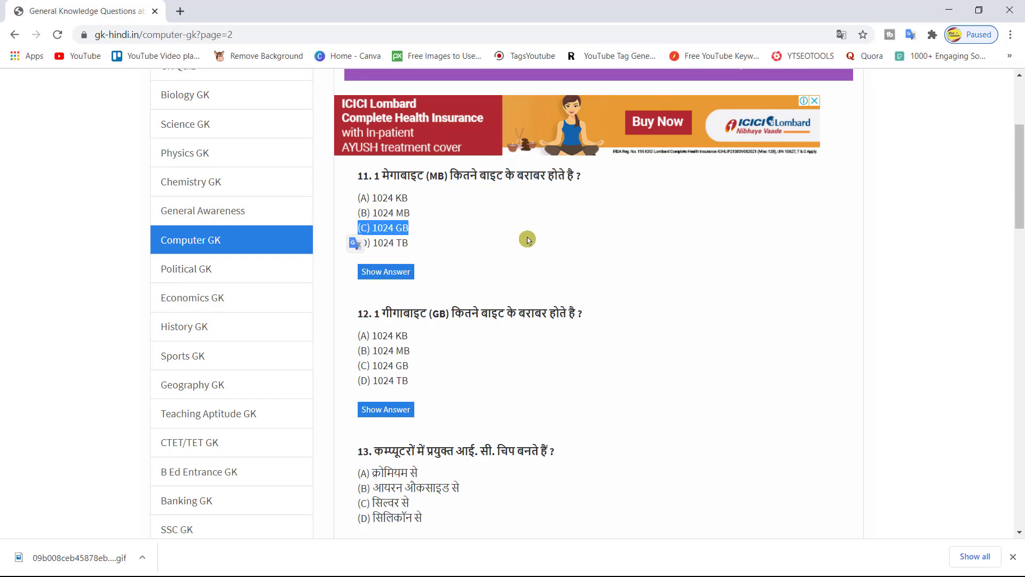
key("alt+Tab")
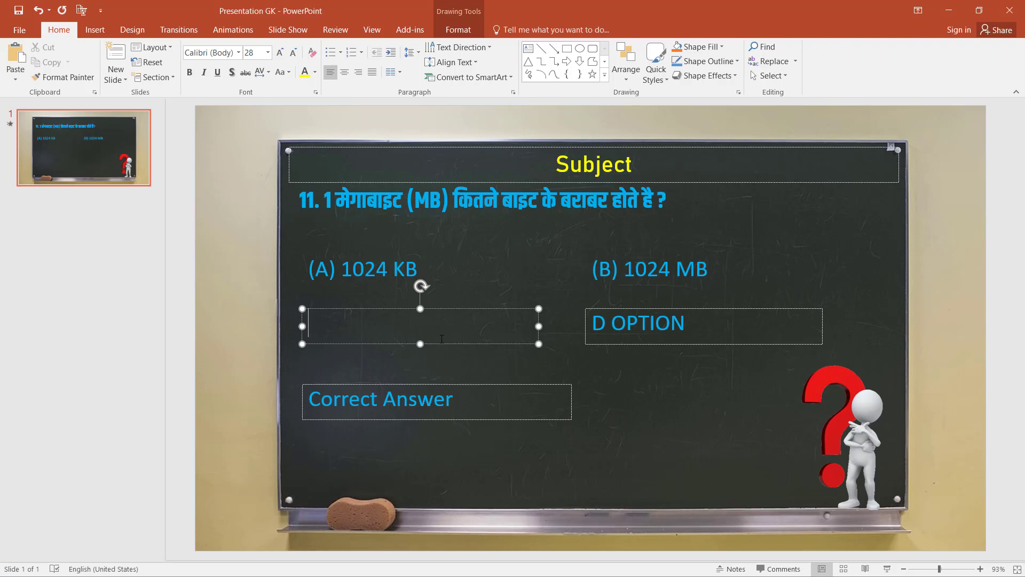
key("ctrl+v")
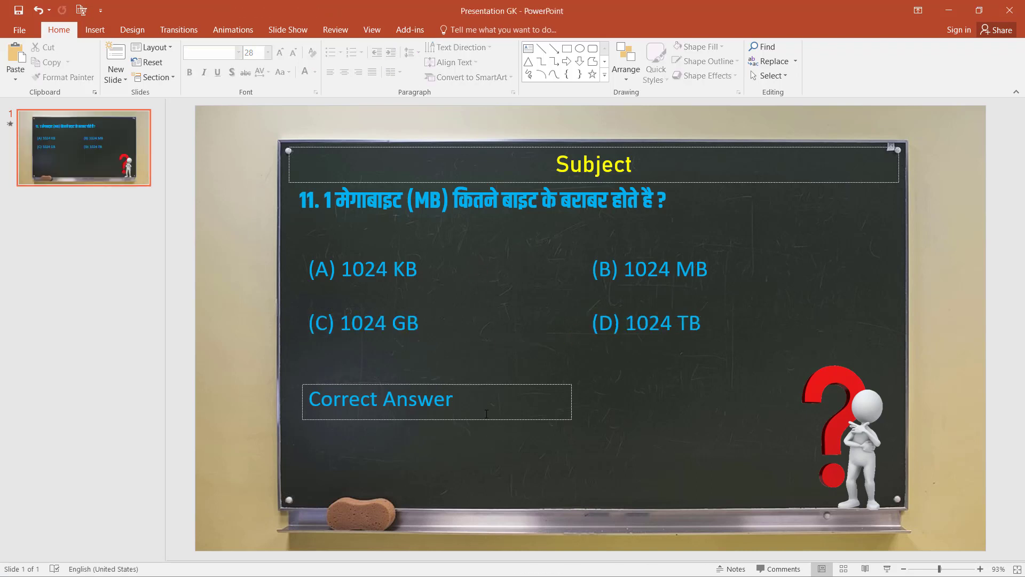
Step: Reveal question 11's answer on the web page and paste (A) 1024 KB into the Correct Answer box
key("alt+Tab")
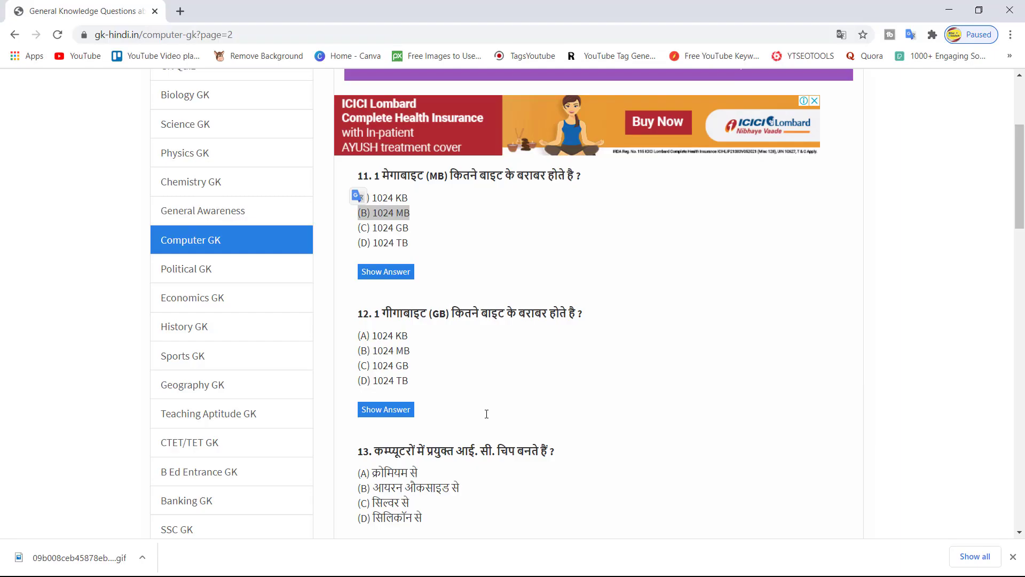
left_click(449, 270)
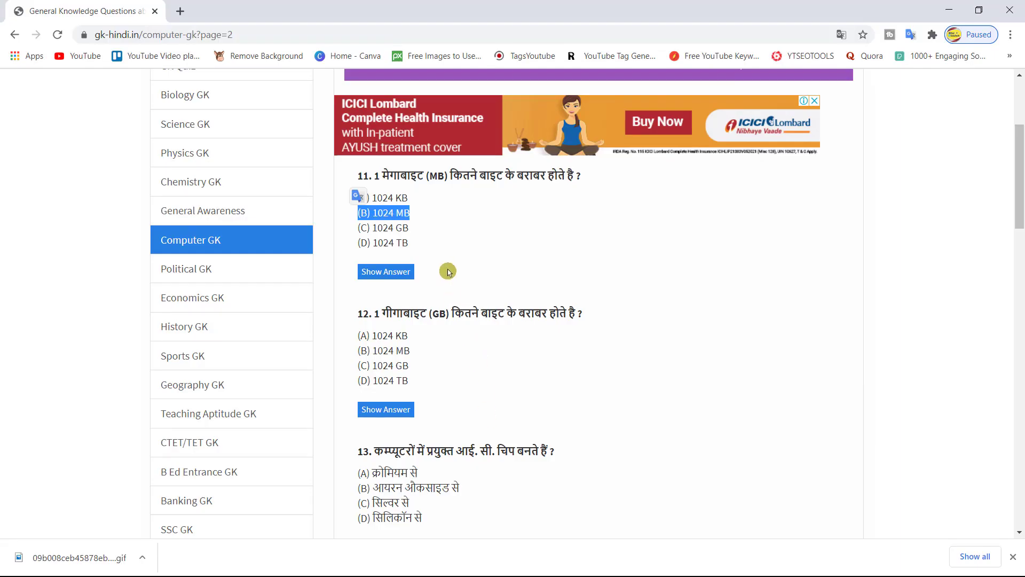
left_click(388, 279)
left_click(390, 279)
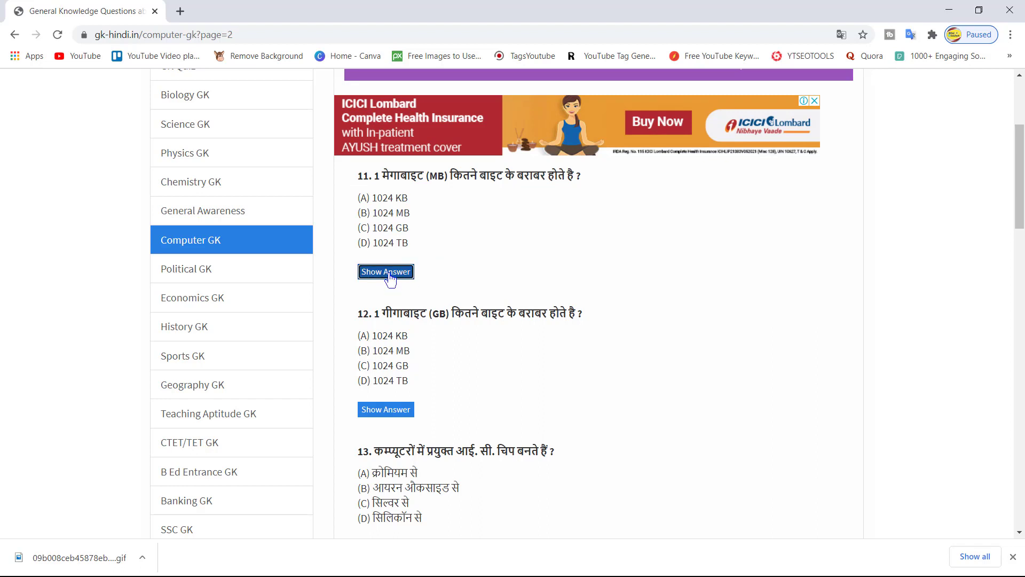
left_click_drag(422, 199, 336, 200)
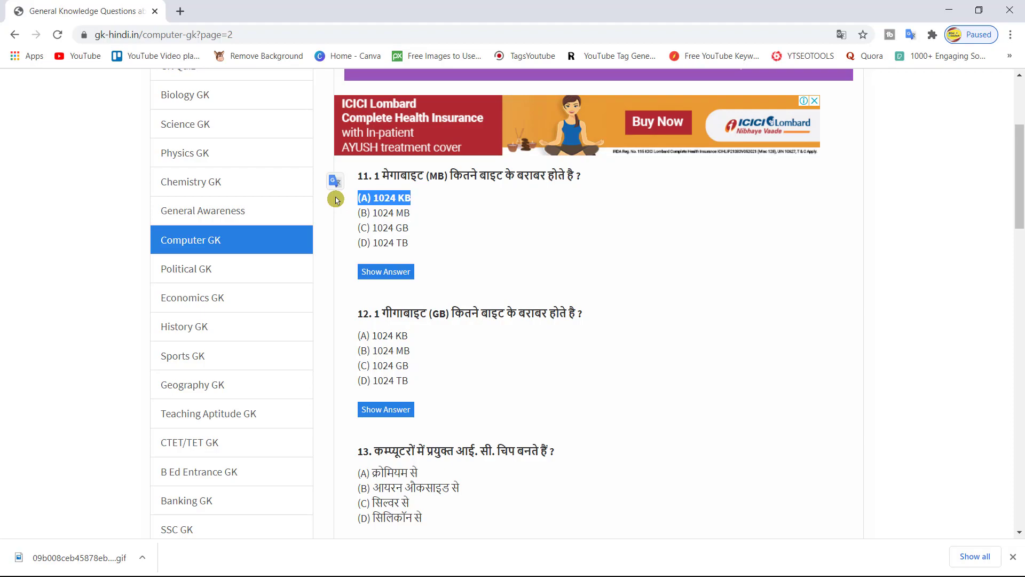
key("alt+Tab")
left_click(475, 400)
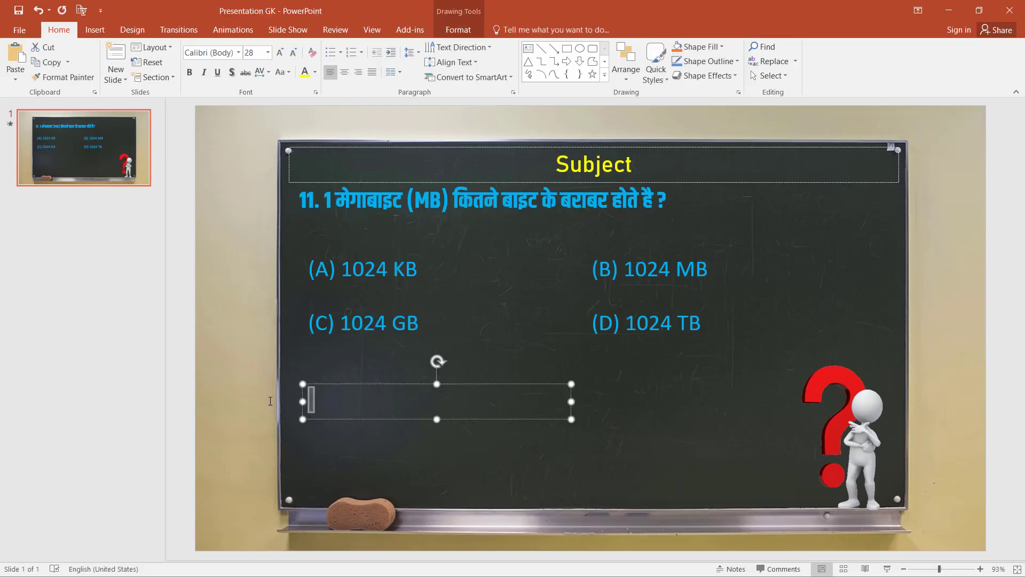
type("(A) 1024 KB")
left_click(504, 470)
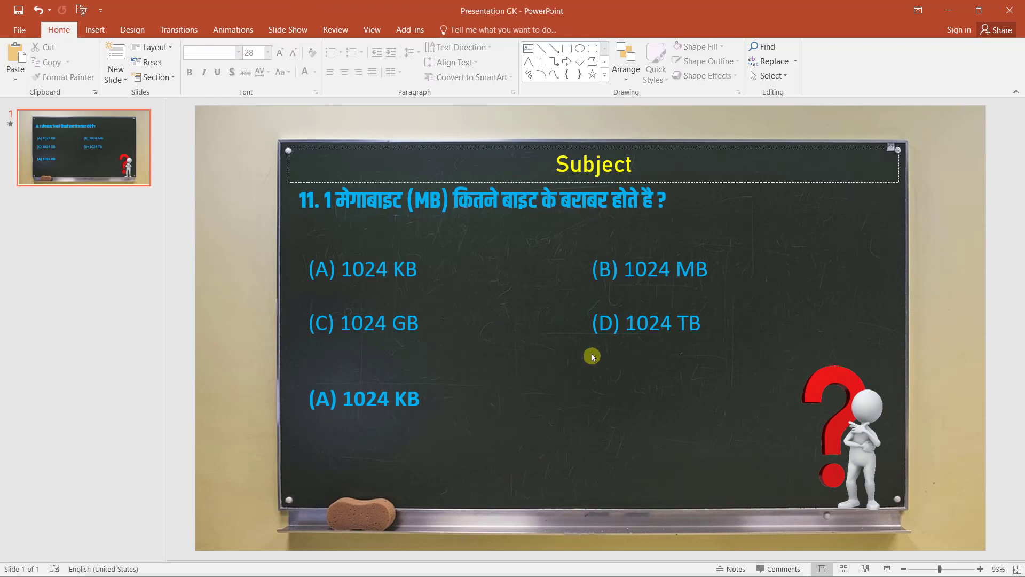
Step: Run the slide show from the beginning through question 11's green-highlighted answer, then exit
left_click(295, 39)
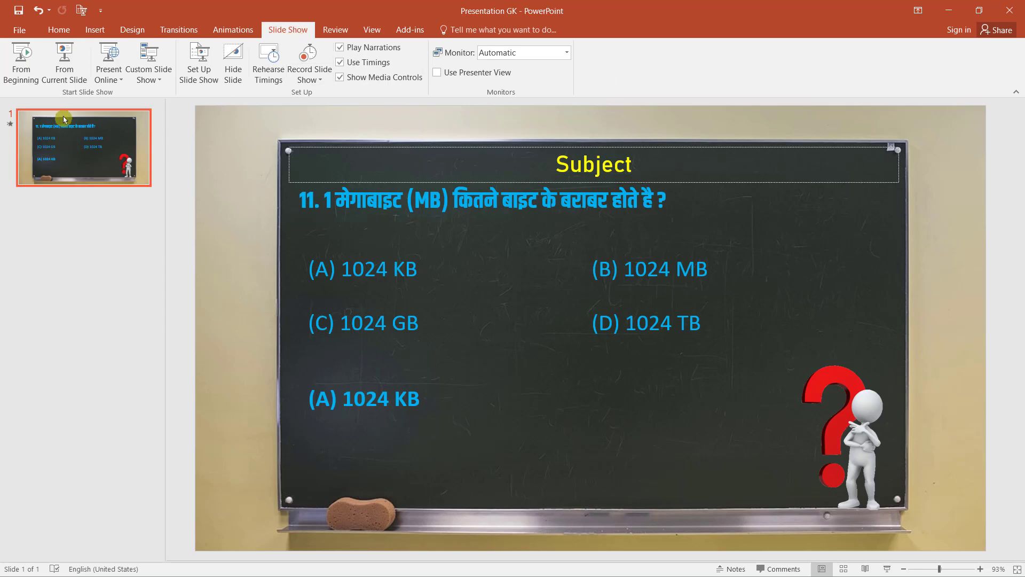
left_click(33, 65)
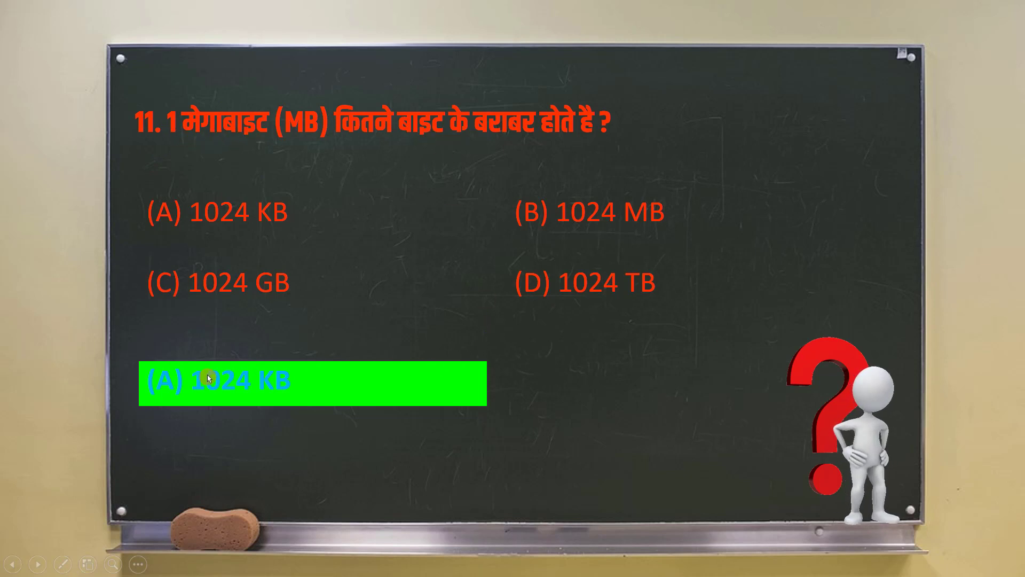
left_click(556, 411)
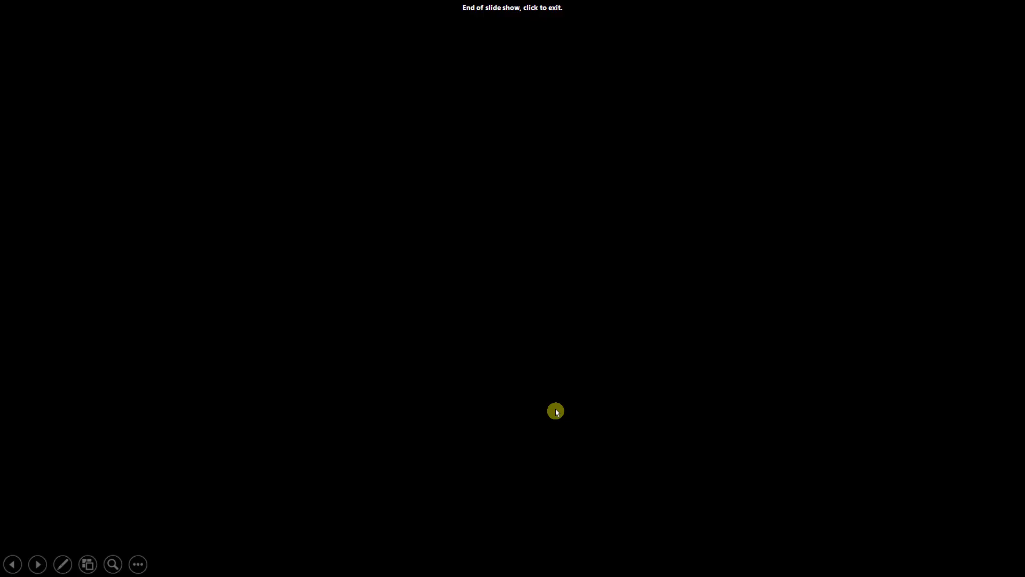
left_click(556, 411)
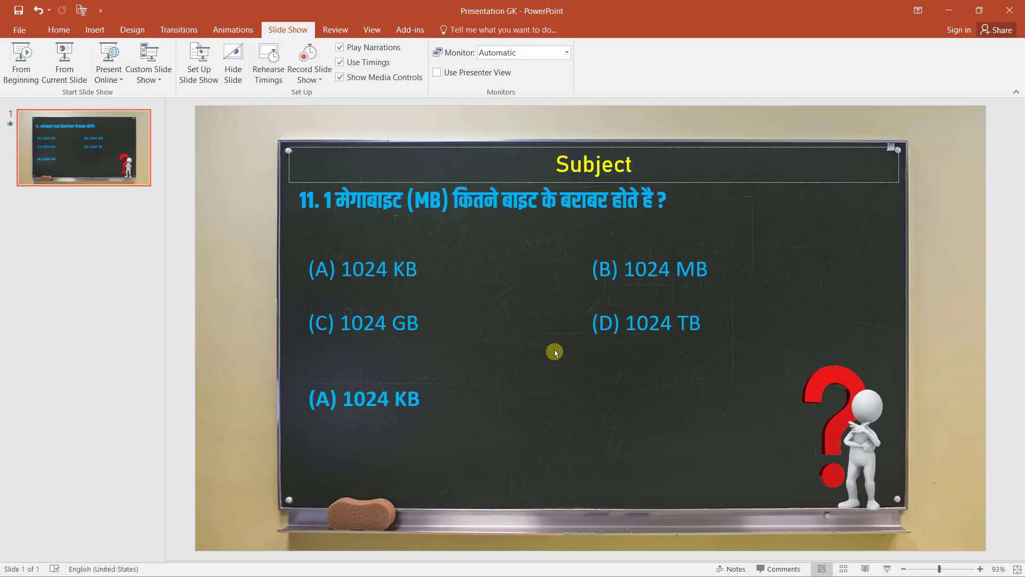